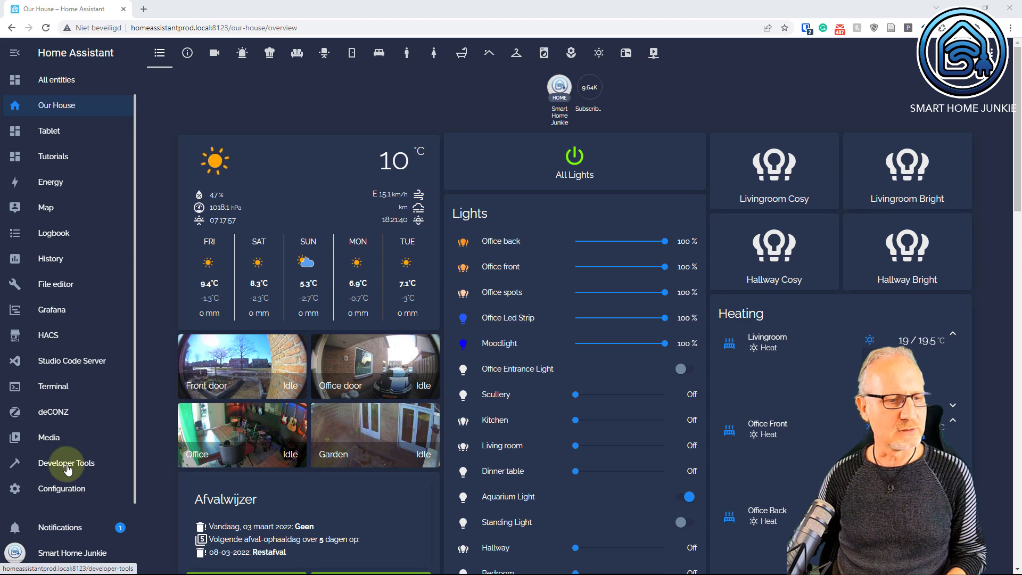
- Open the entities list under Devices & Services and search it for device_tracker
click(60, 491)
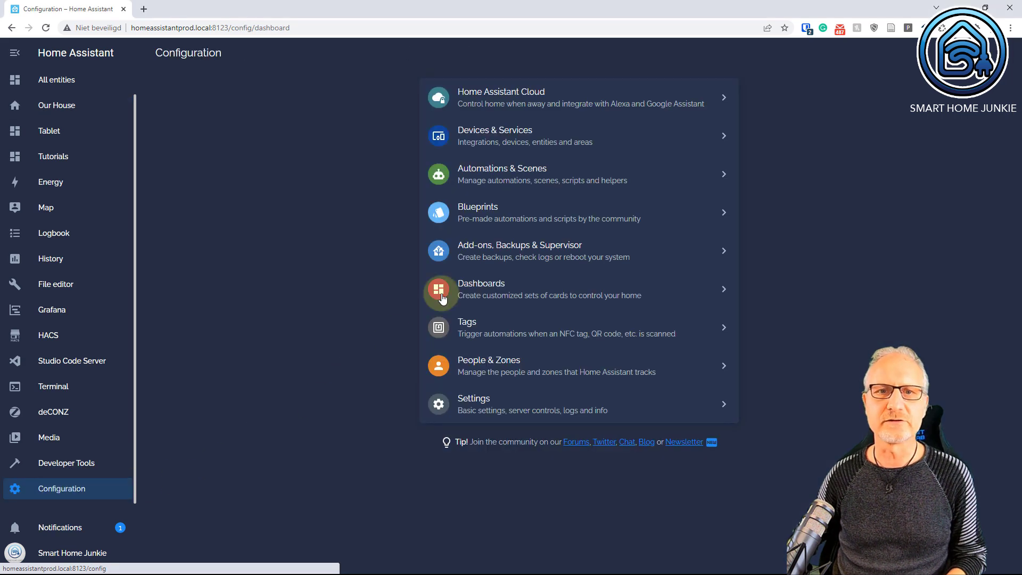
click(528, 137)
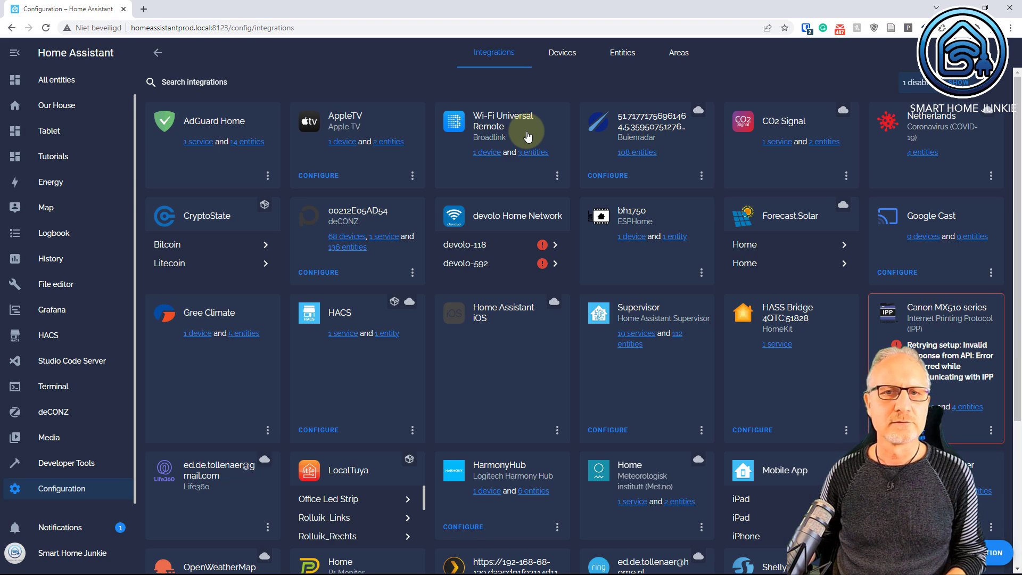
click(628, 56)
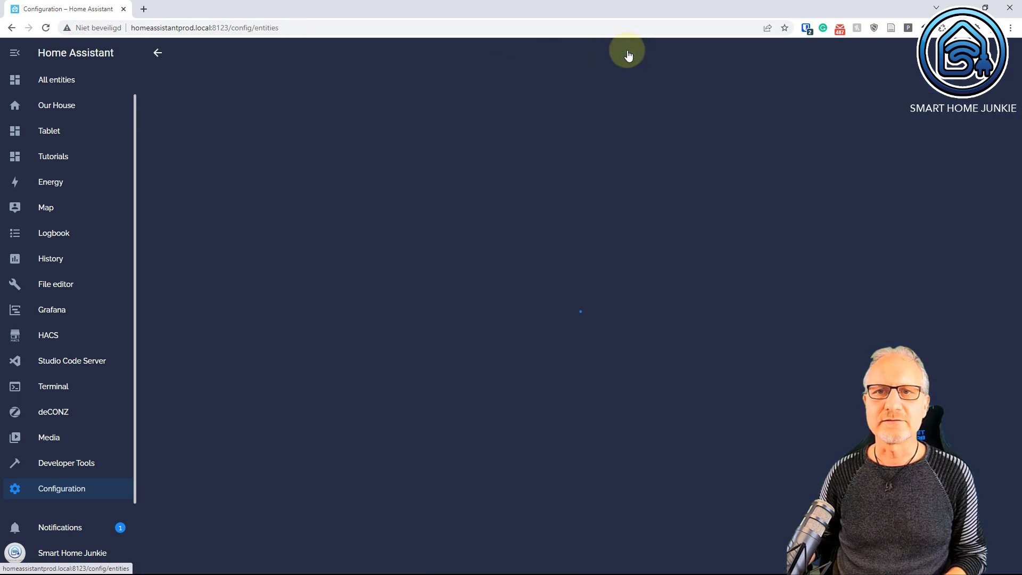
click(221, 86)
text(device_)
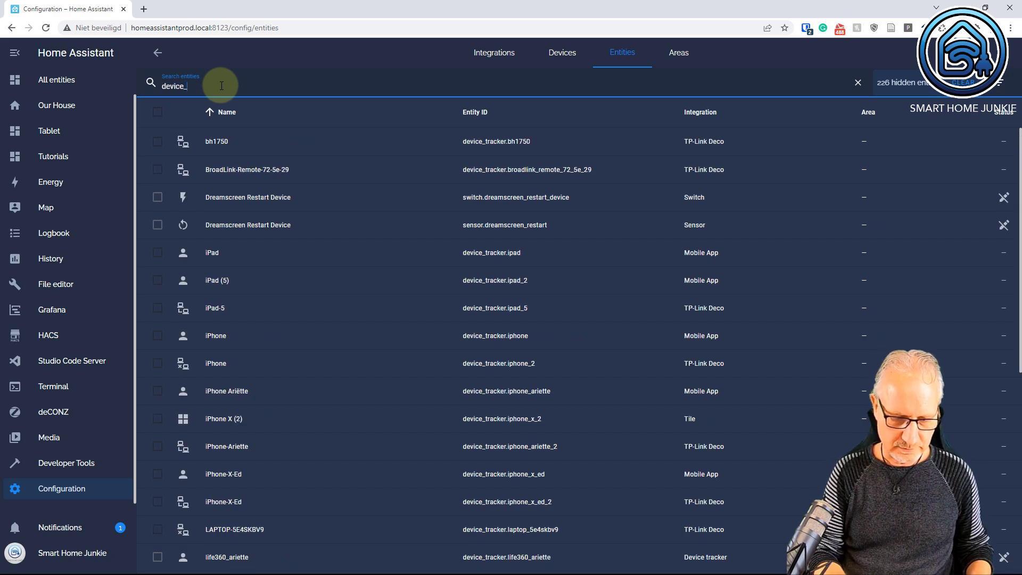
text(tracker)
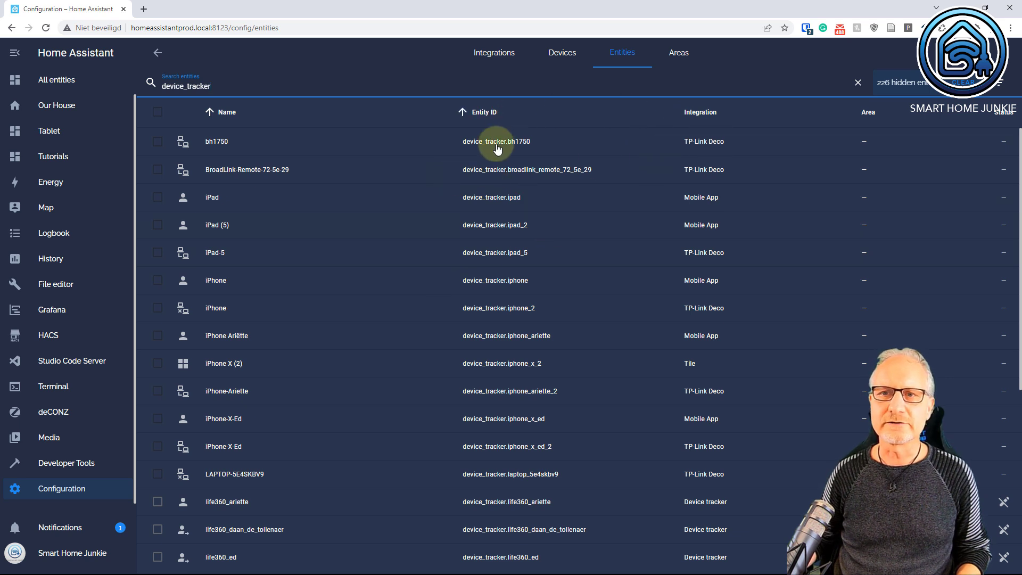
- Sort the device_tracker entities by integration and look through the whole list
click(704, 114)
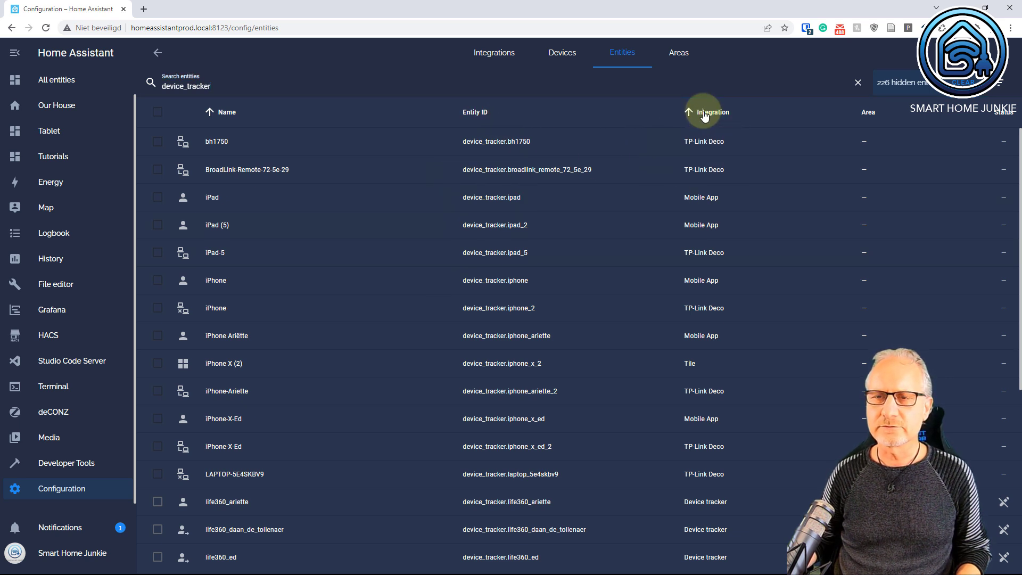
click(705, 114)
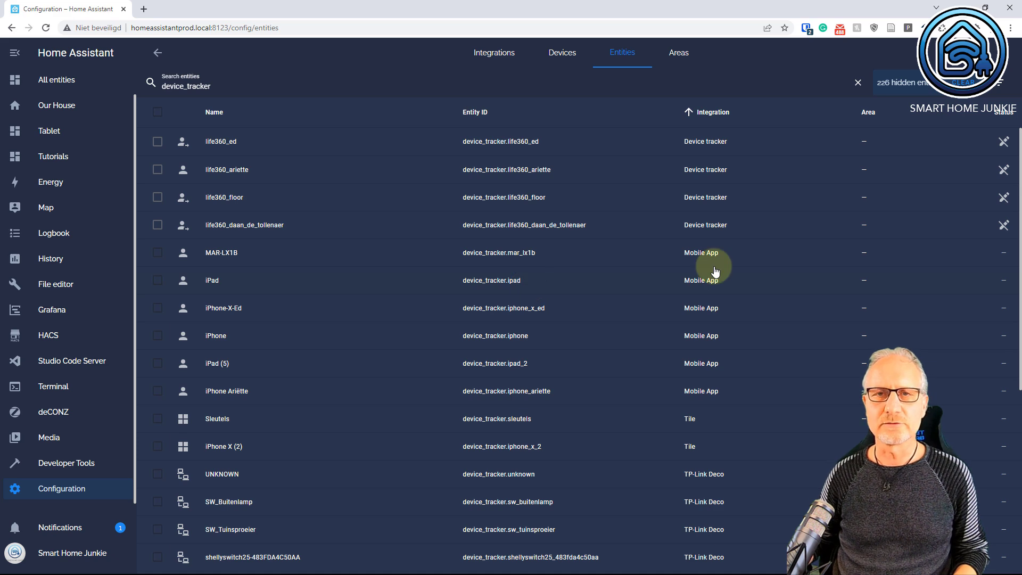
scroll(715, 271, down, 6)
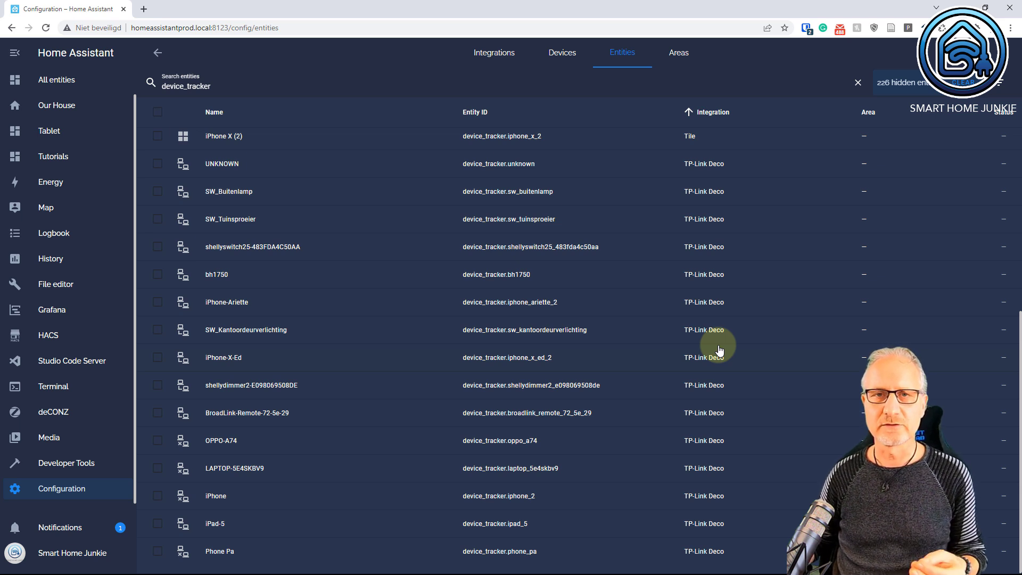
scroll(719, 350, up, 4)
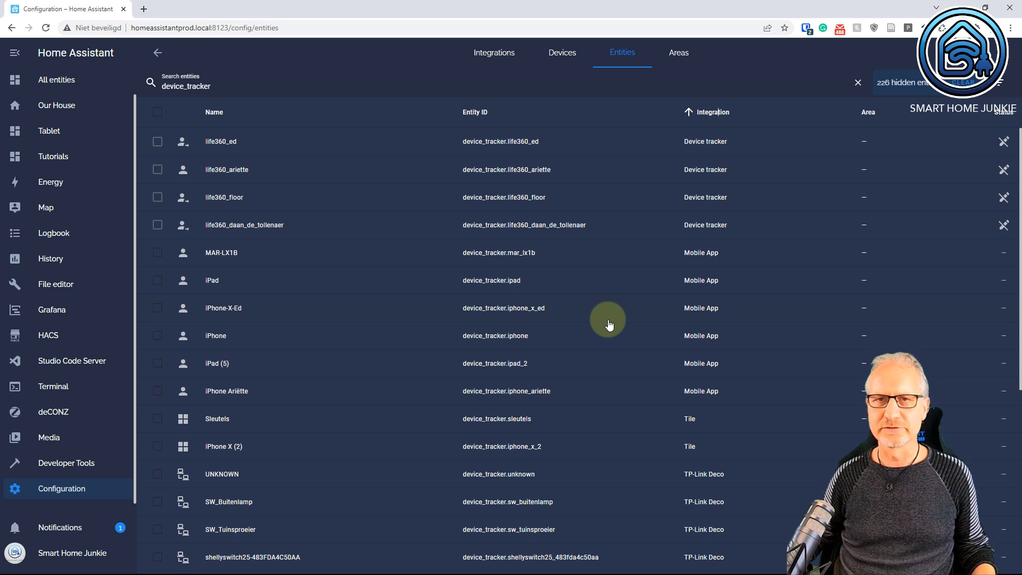
- Look up the state of device_tracker.iphone_x_ed_2 in the Set State form of the developer tools
click(70, 466)
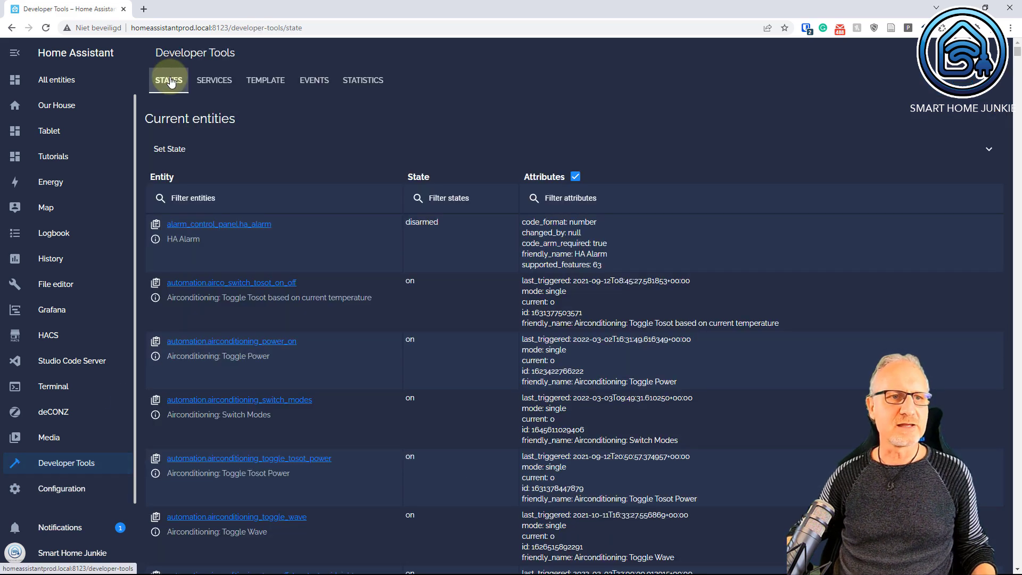
click(168, 151)
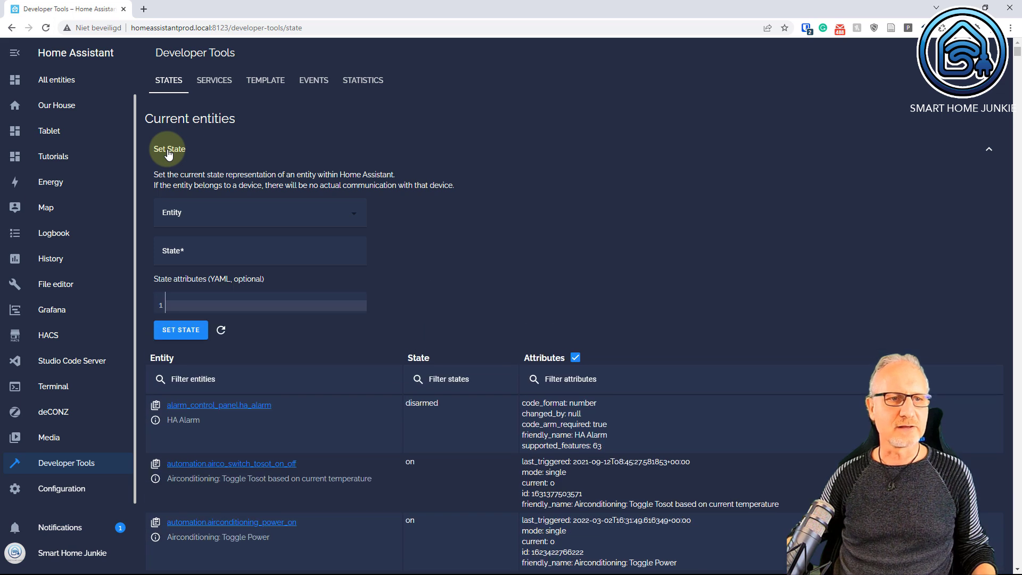
click(199, 215)
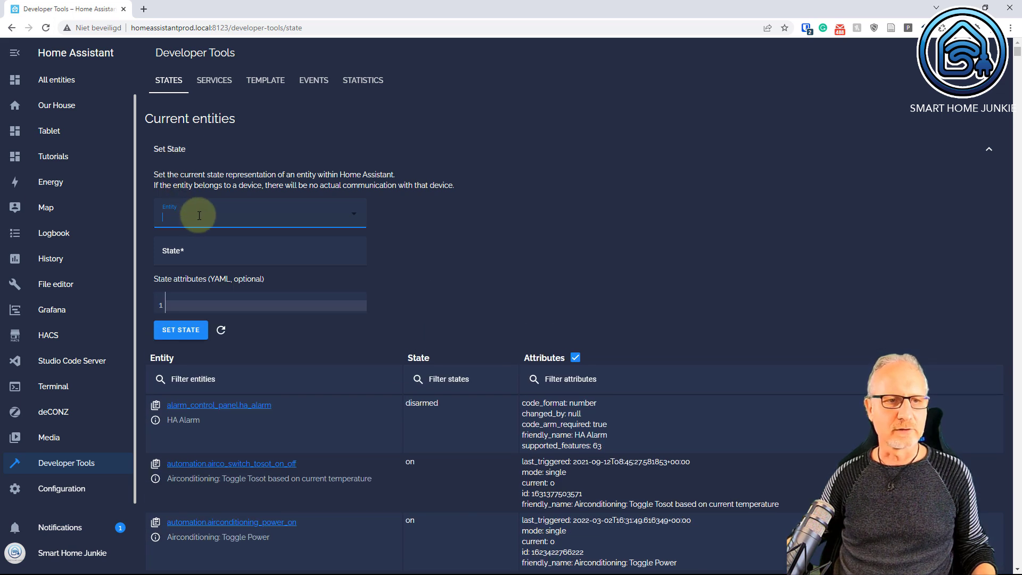
text(device_tracker.iphone)
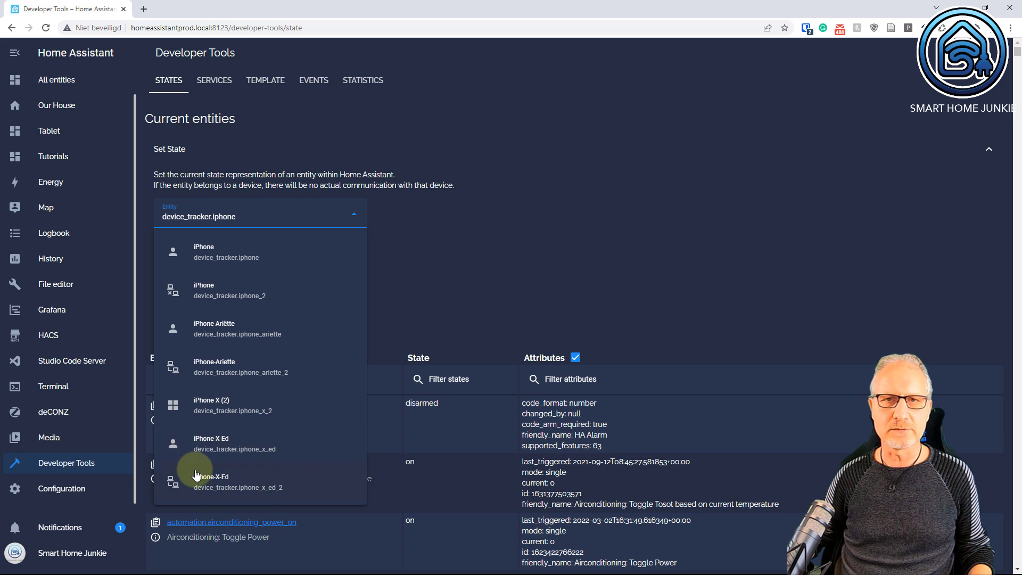
click(231, 483)
drag(182, 256, 161, 255)
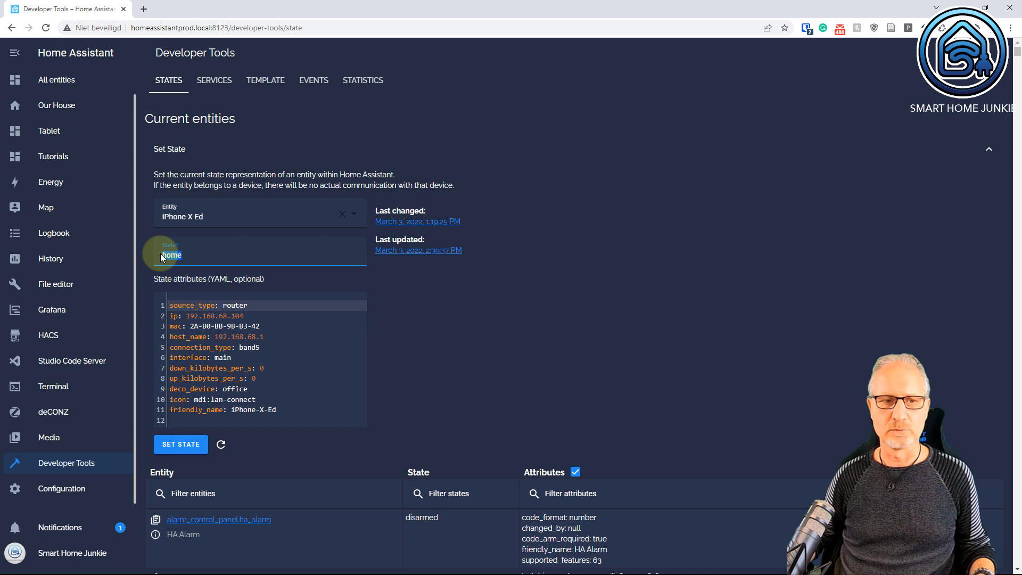
- Replace the entity with device_tracker.iphone_2 in the Set State form and check its state
click(233, 216)
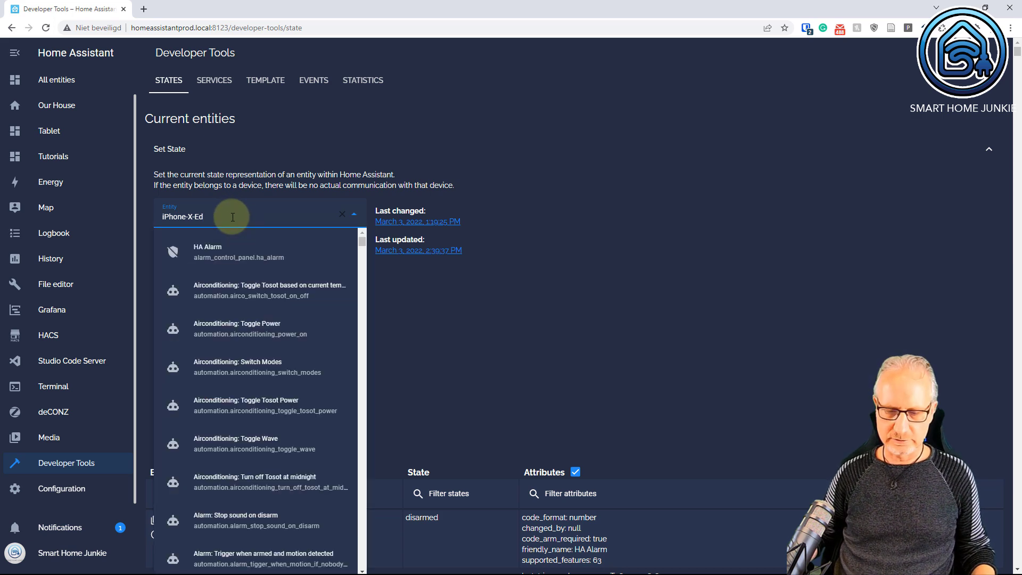
key(BackSpace)
key(BackSpace)
key(BackSpace)
key(BackSpace)
key(BackSpace)
key(BackSpace)
key(BackSpace)
key(BackSpace)
key(BackSpace)
key(BackSpace)
key(BackSpace)
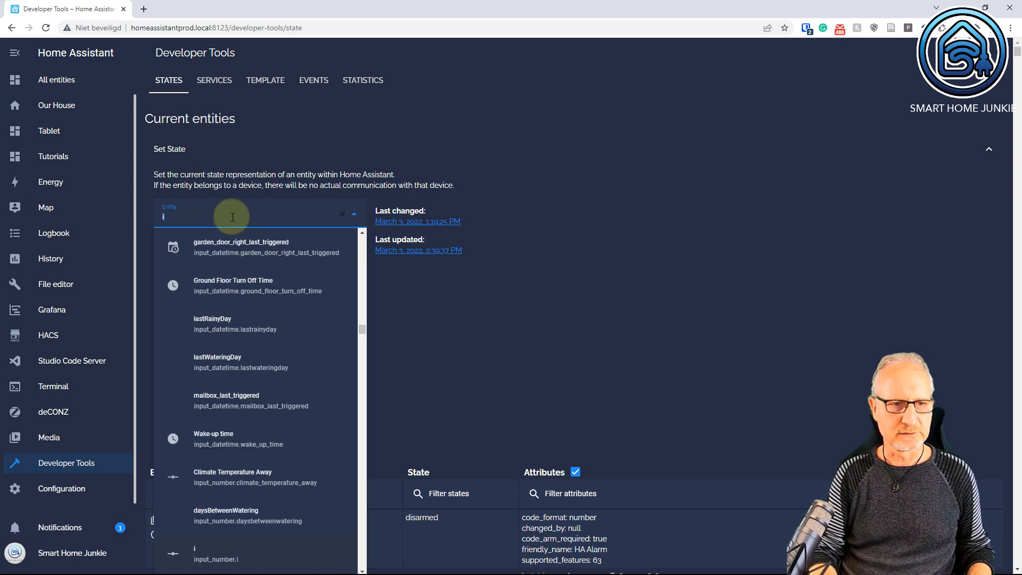
text(device_tracker.iphone)
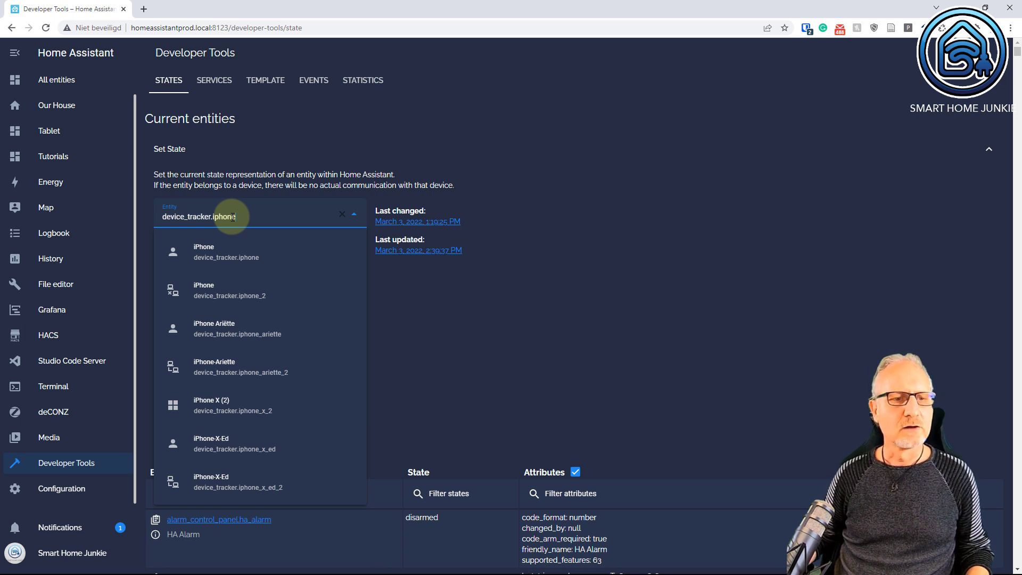
click(223, 299)
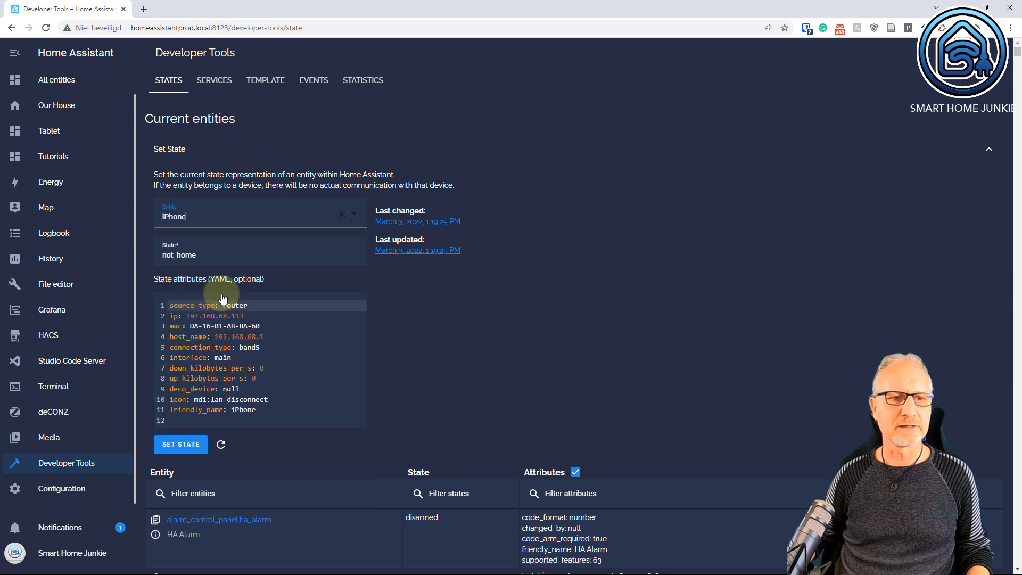
click(195, 259)
drag(195, 259, 161, 257)
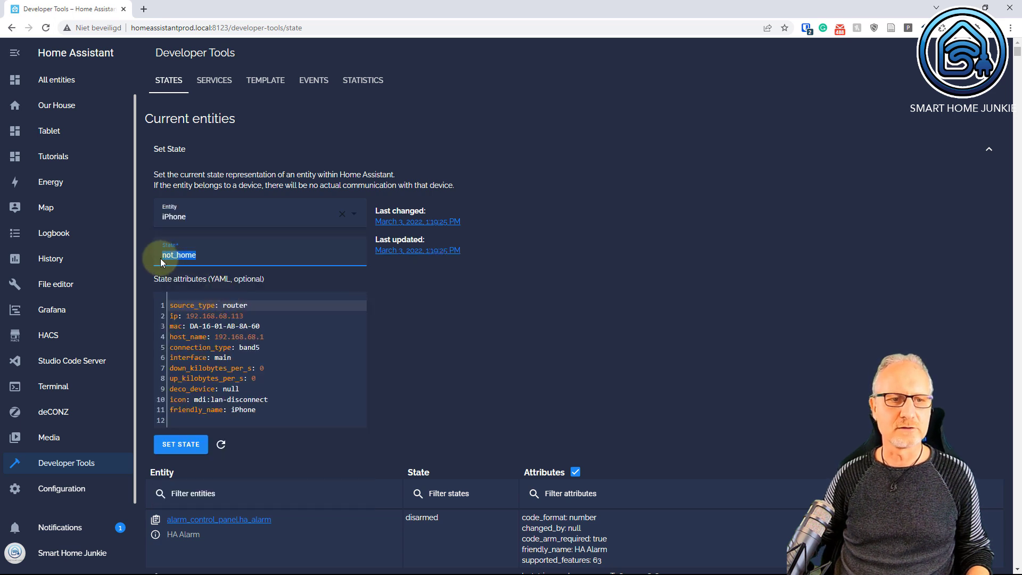
click(206, 258)
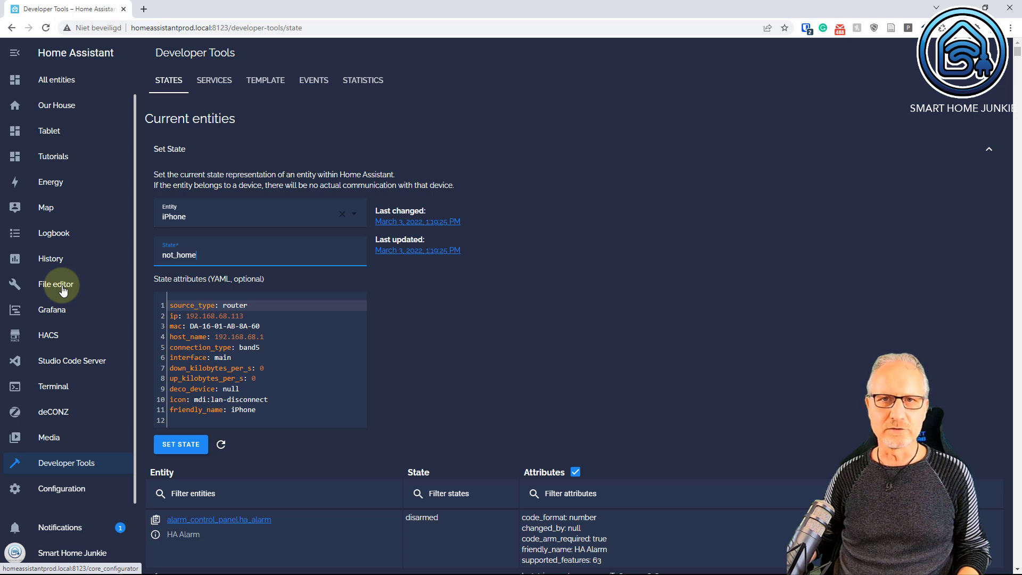
- Open the Add-on Store from the configuration and search it for "file"
click(75, 493)
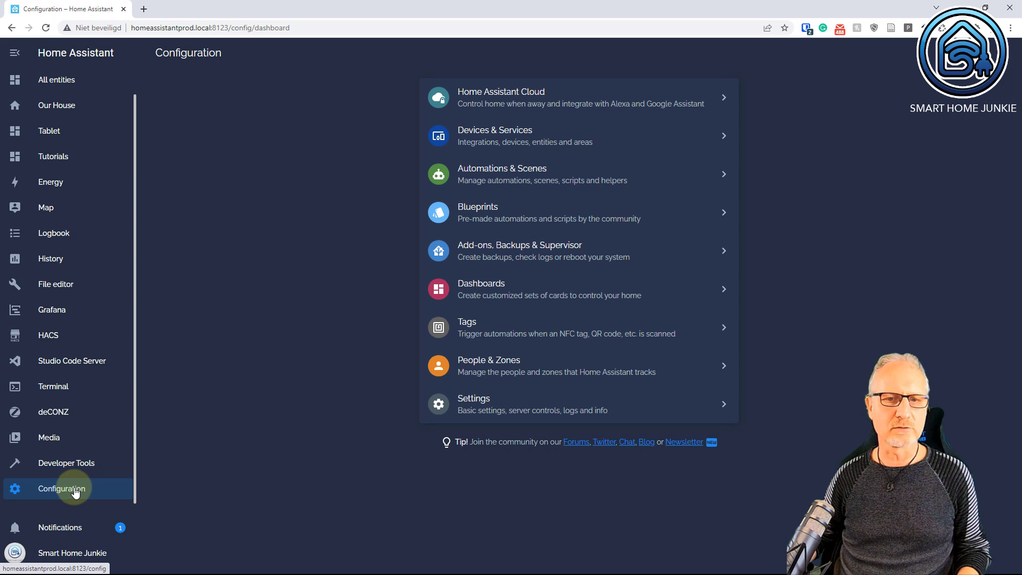
click(551, 249)
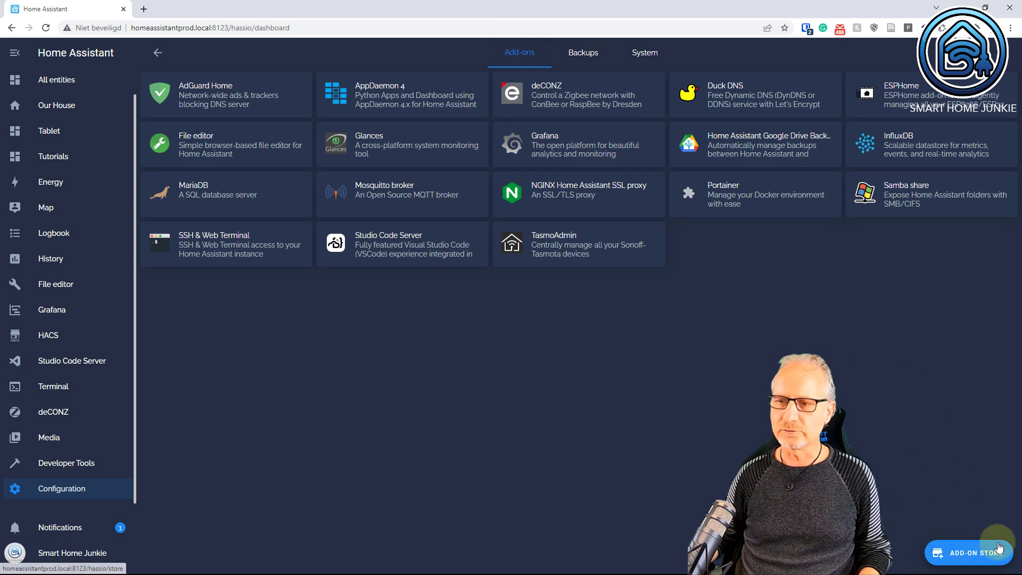
click(977, 554)
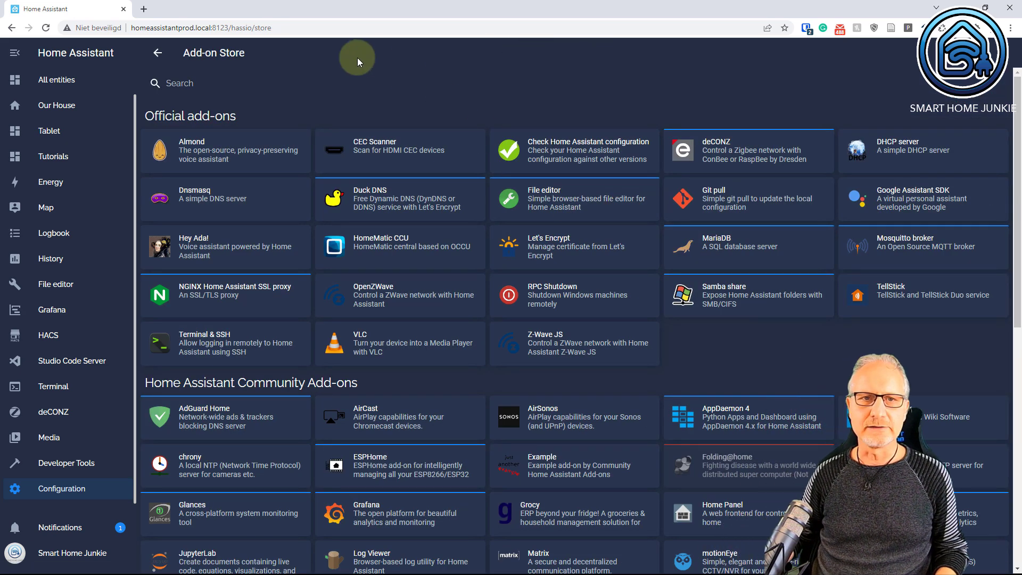
click(197, 82)
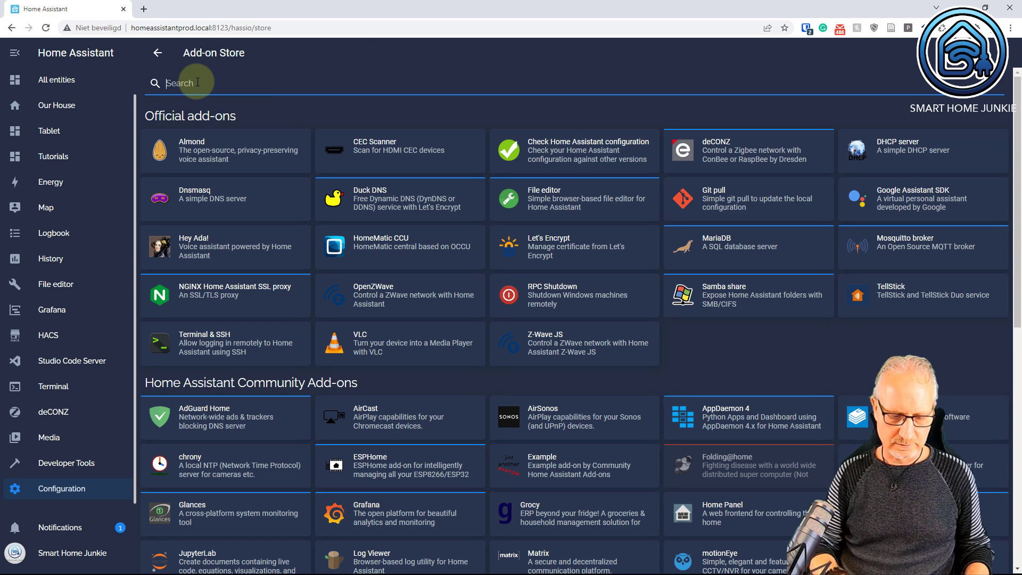
text(file)
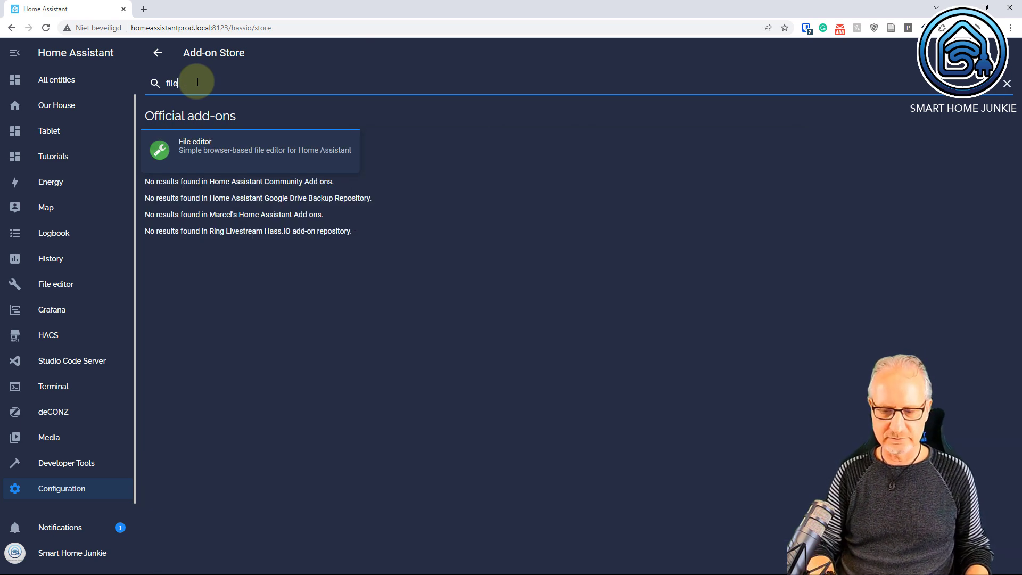
- Replace the Add-on Store search term with "studio"
key(BackSpace)
key(BackSpace)
key(BackSpace)
key(BackSpace)
text(studio)
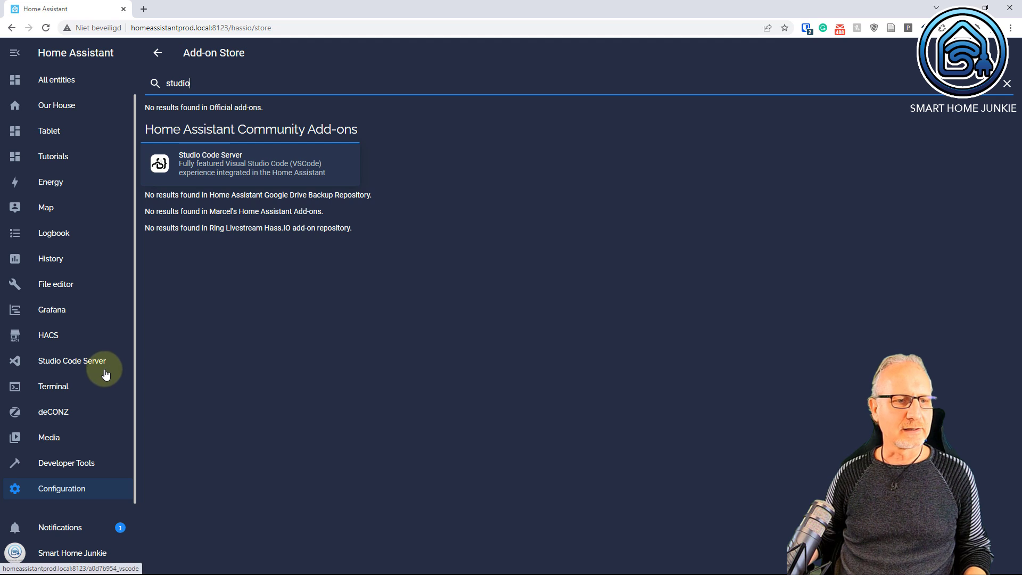
- Open Studio Code Server and highlight the group include line for groups.yaml in configuration.yaml
click(71, 366)
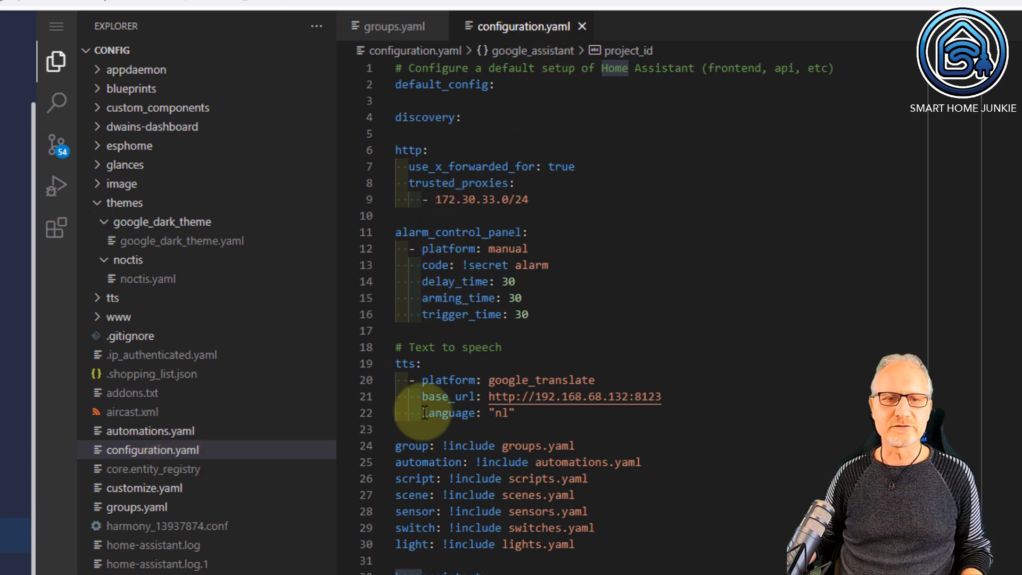
drag(596, 446, 392, 445)
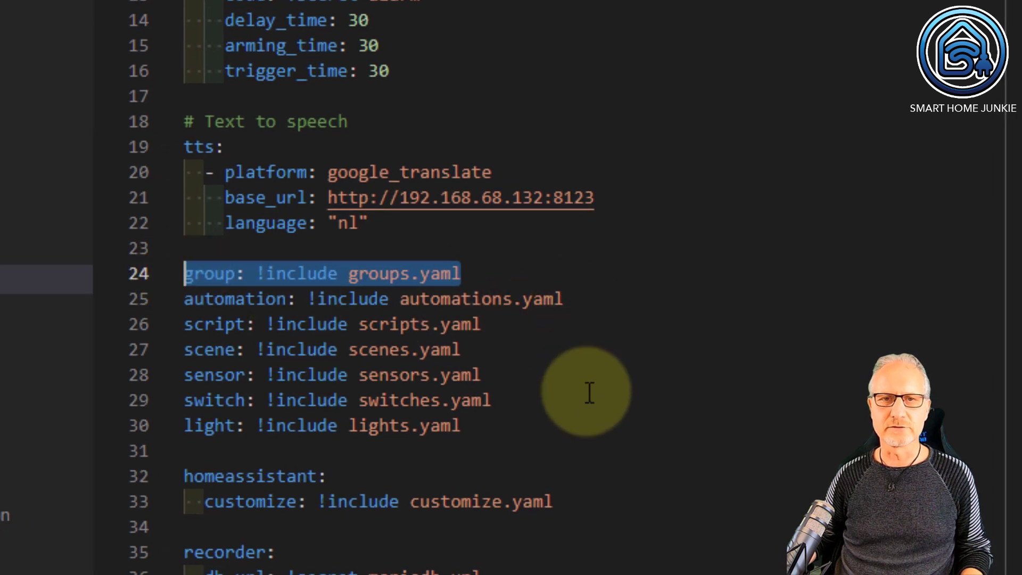
mouse_move(286, 302)
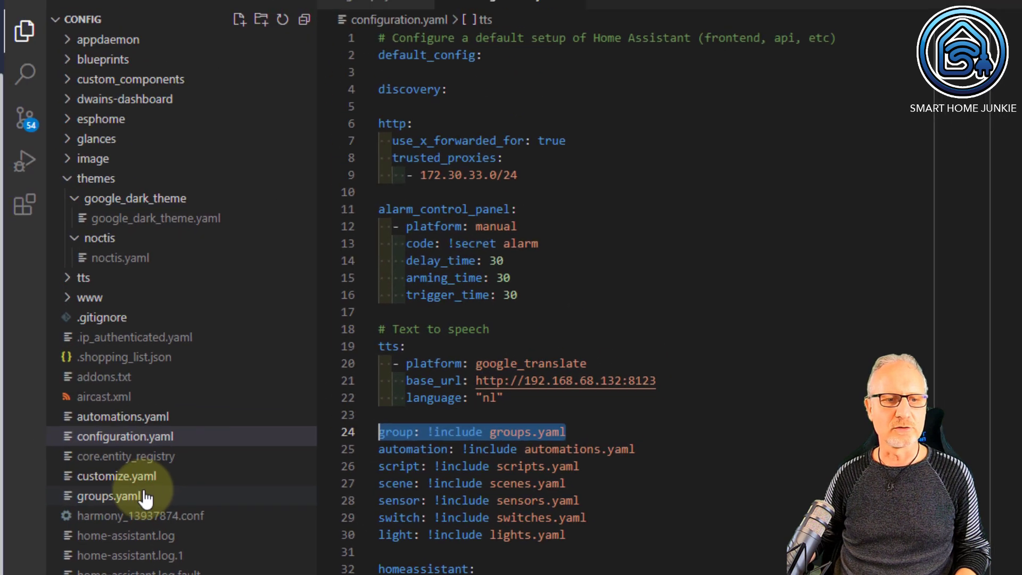
- Open groups.yaml from the config folder and examine the everybody_home group definition
click(109, 497)
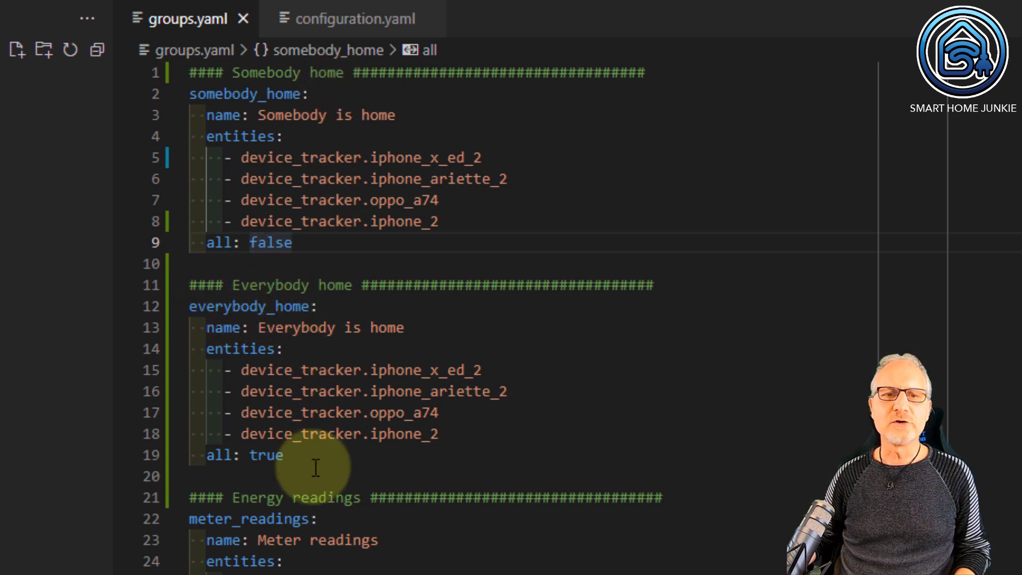
drag(287, 456, 197, 322)
click(298, 459)
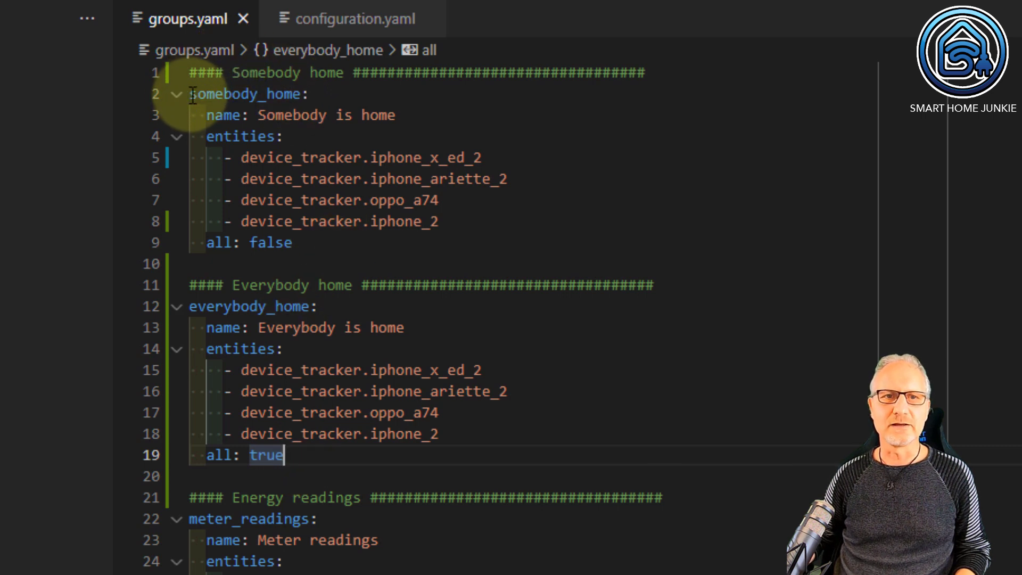
- Examine the somebody_home group definition, highlighting its group name and the value of its all option
drag(193, 96, 302, 92)
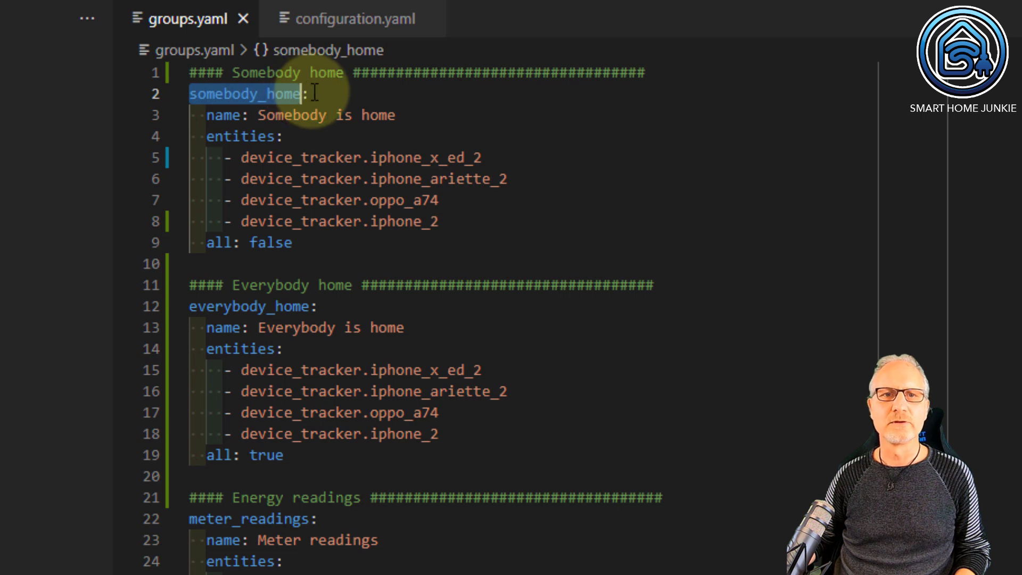
click(301, 93)
drag(302, 94, 195, 95)
click(379, 95)
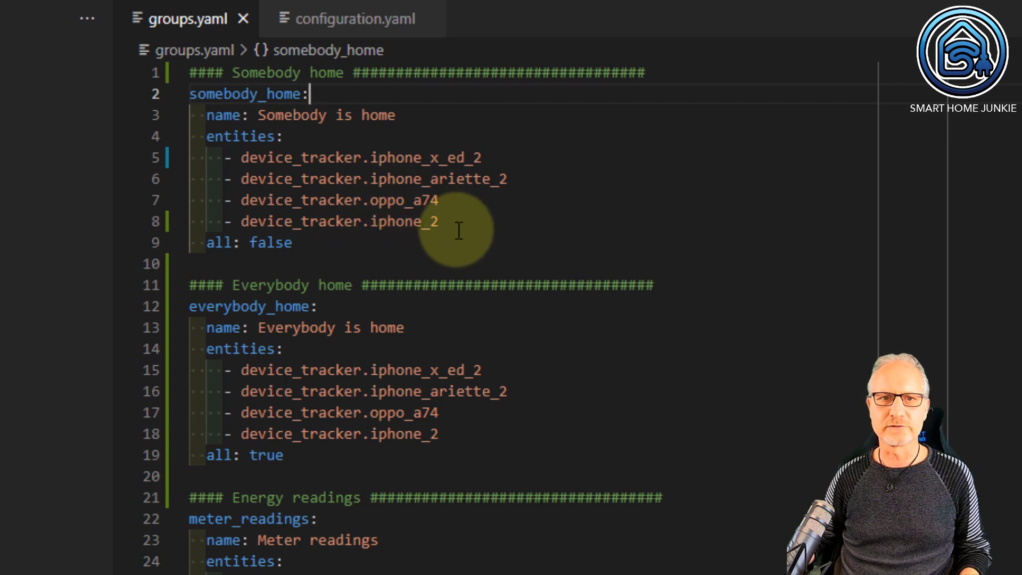
click(205, 243)
double_click(270, 243)
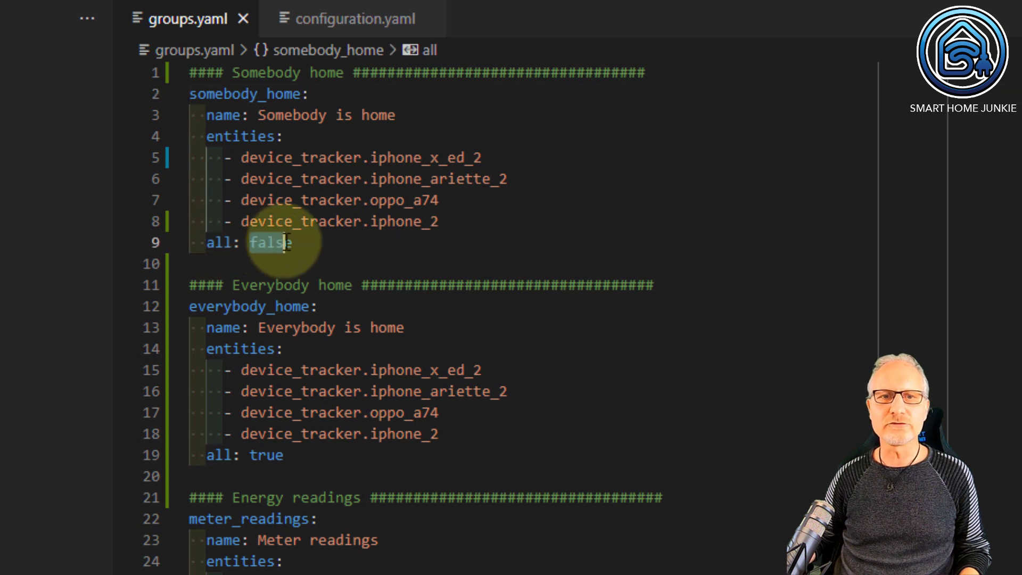
click(296, 243)
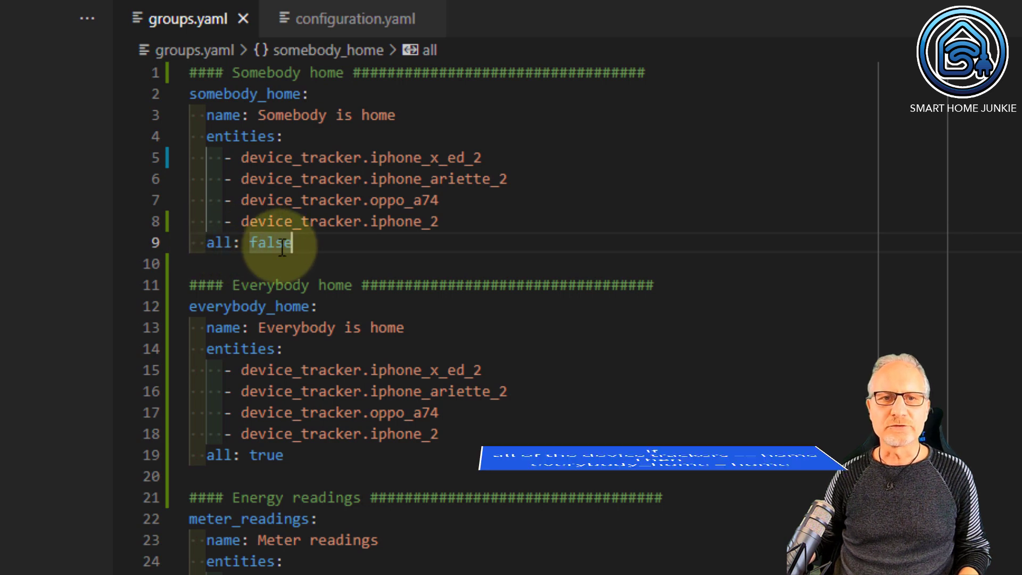
- Compare the everybody_home and somebody_home definitions in groups.yaml, highlighting their all values, the everybody_home tracker list and both full blocks
double_click(265, 456)
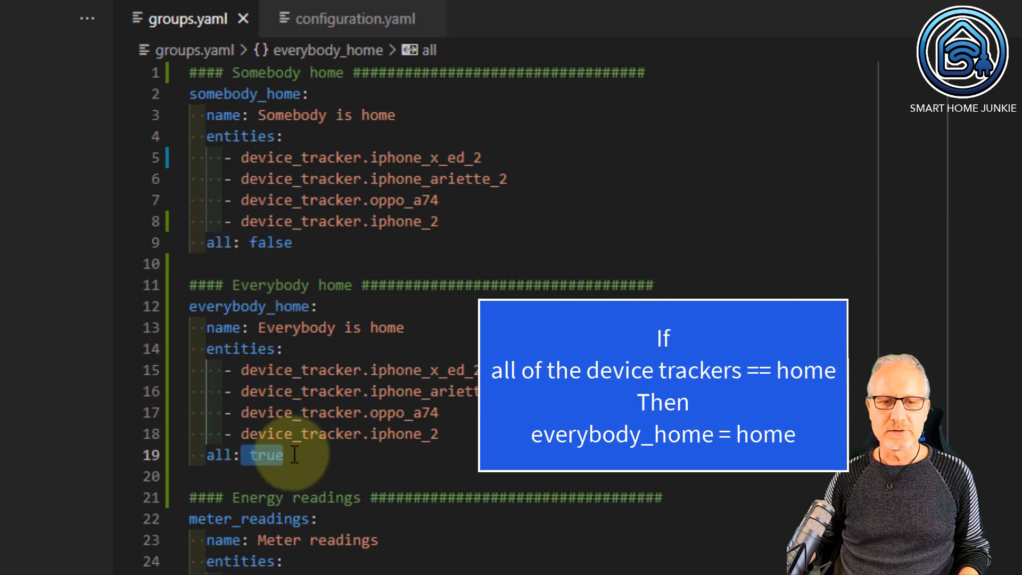
drag(241, 370, 461, 437)
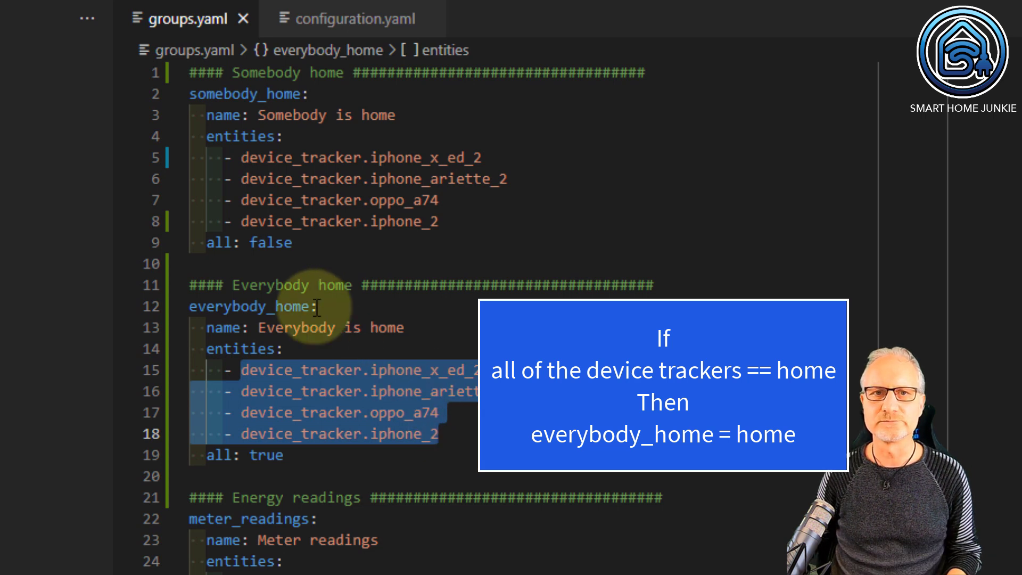
click(260, 242)
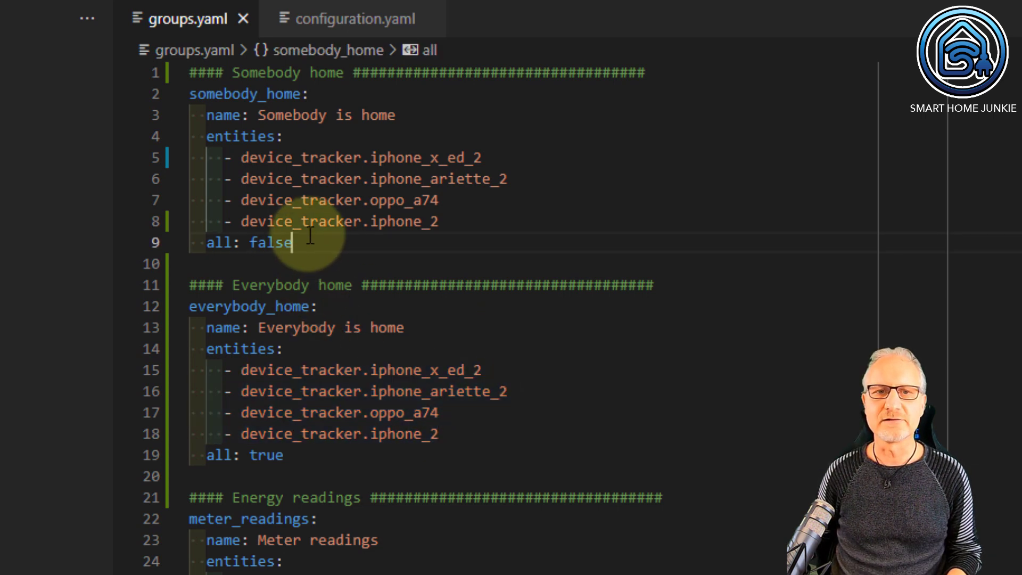
double_click(270, 243)
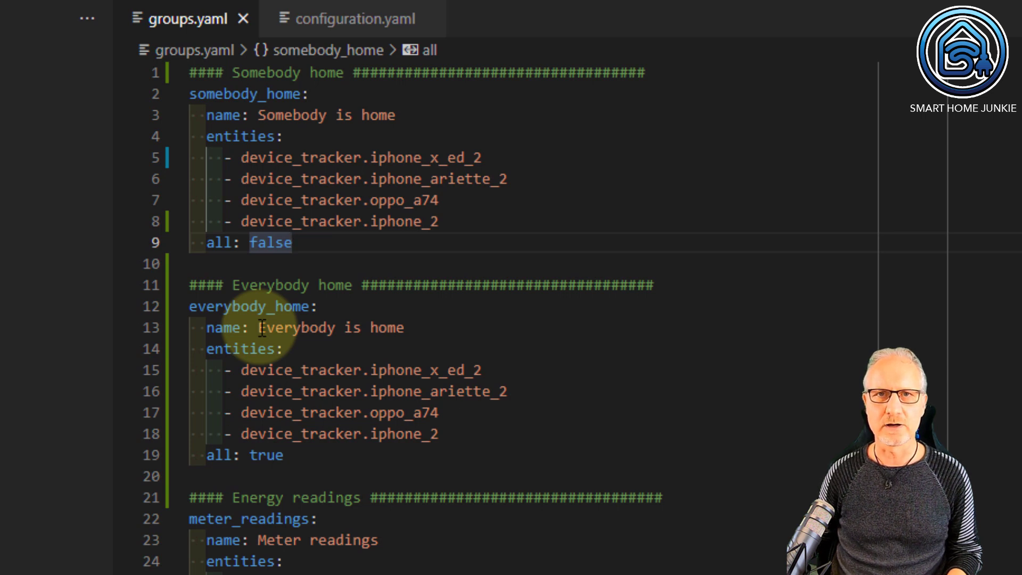
drag(283, 455, 181, 298)
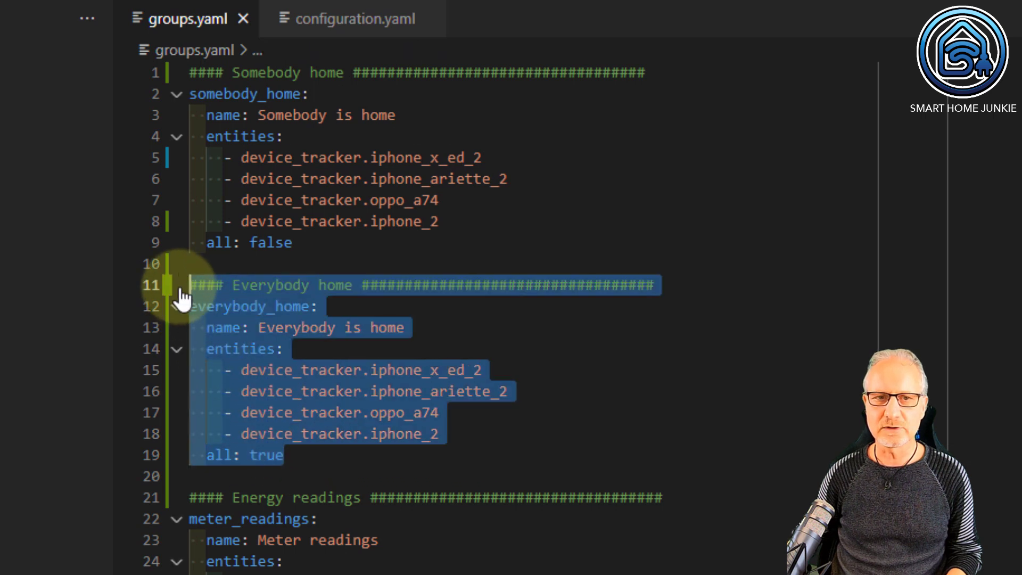
click(314, 244)
drag(317, 244, 183, 72)
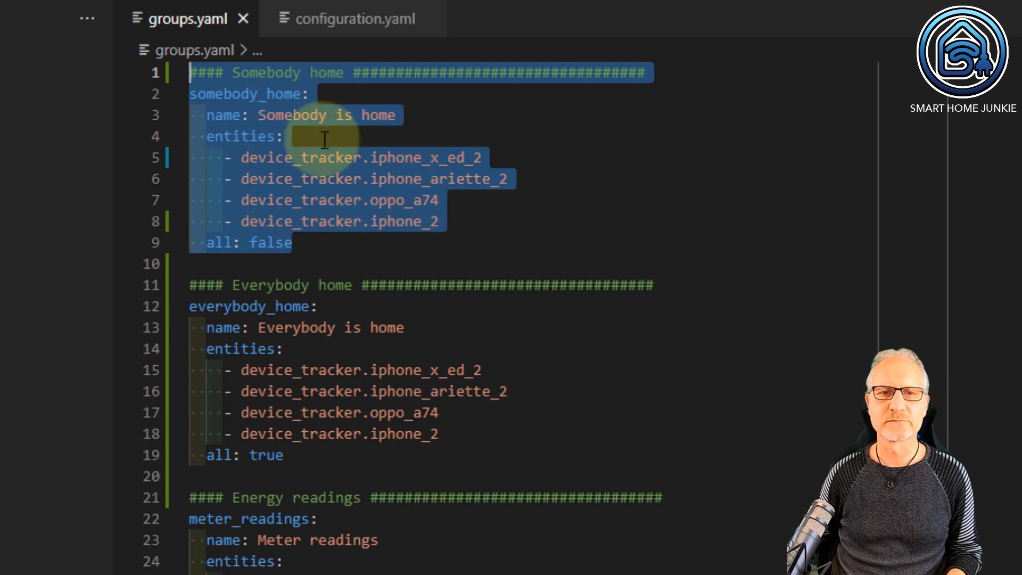
click(330, 244)
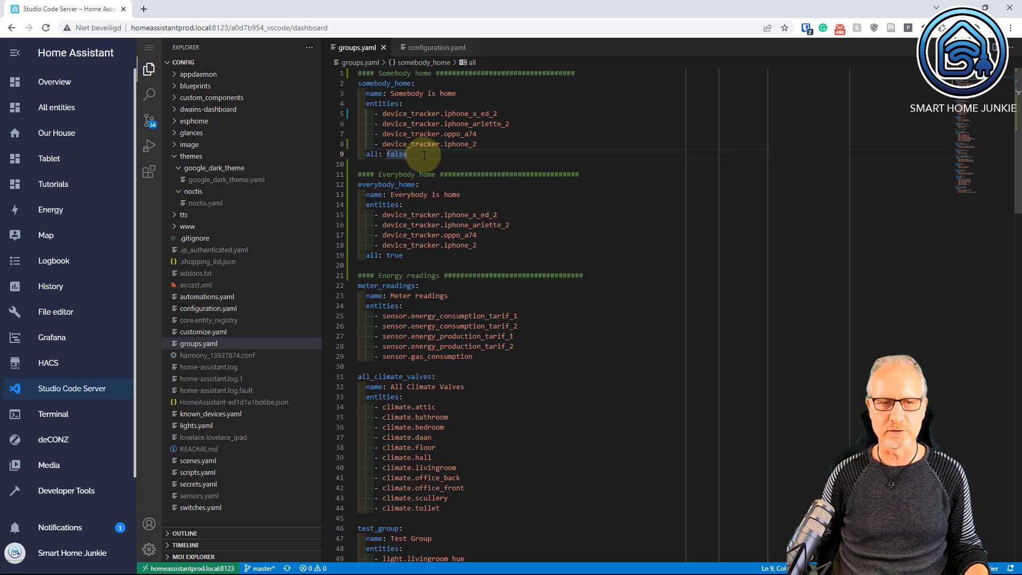
- Reload the YAML configuration for groups, group entities and notify services from the server controls
scroll(80, 410, down, 1)
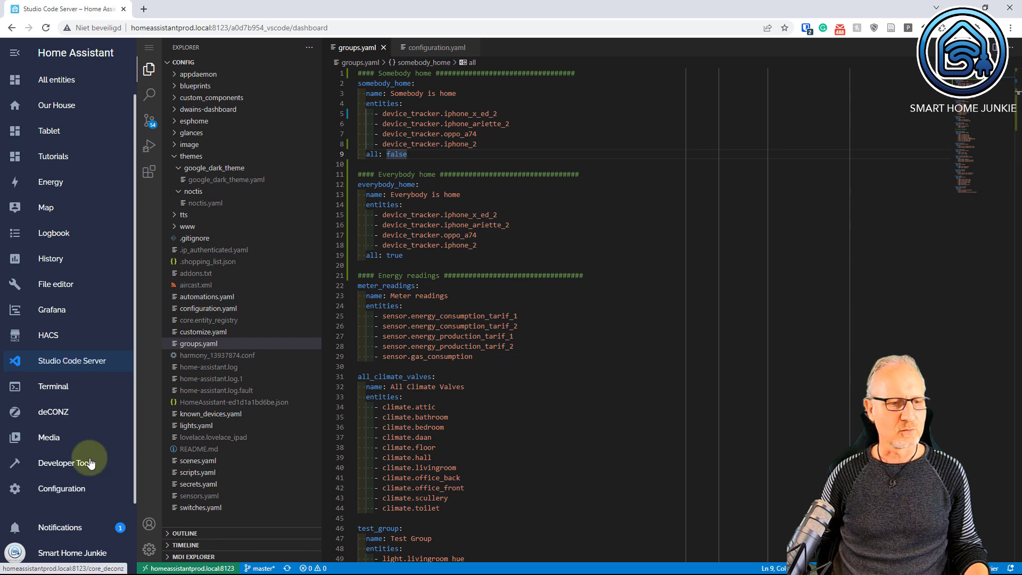
click(72, 494)
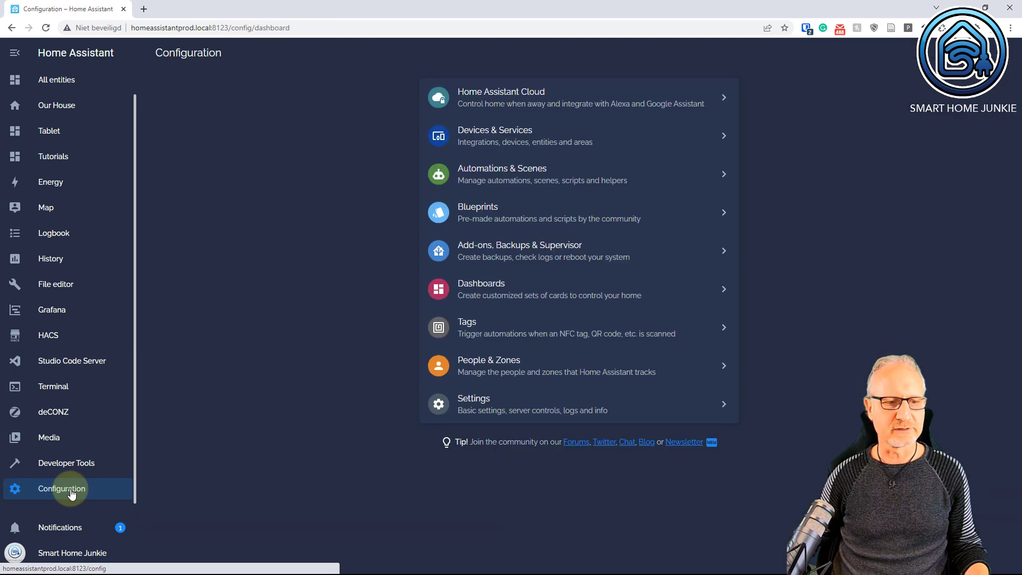
click(483, 409)
scroll(481, 406, down, 3)
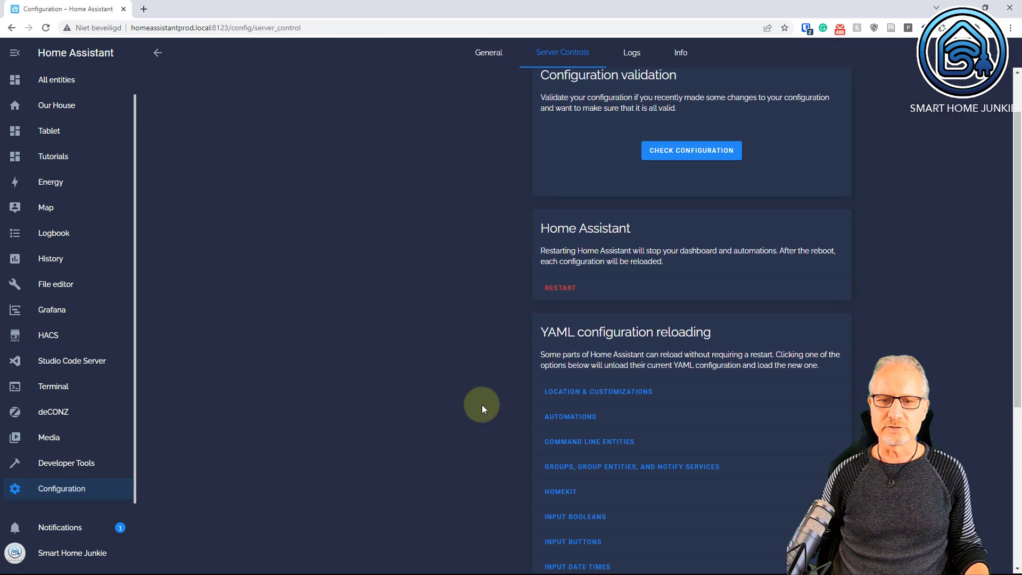
scroll(481, 405, down, 2)
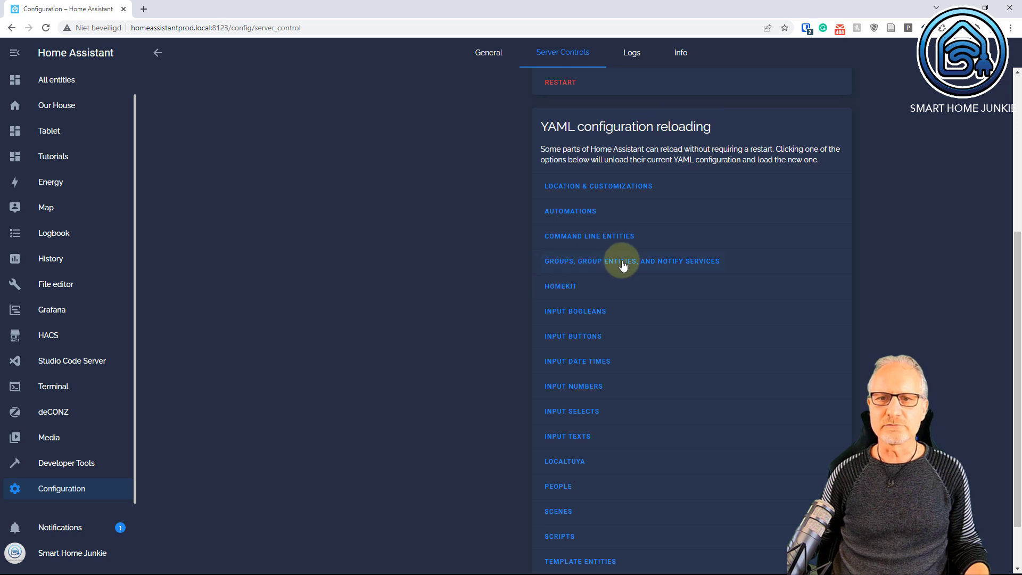
click(588, 268)
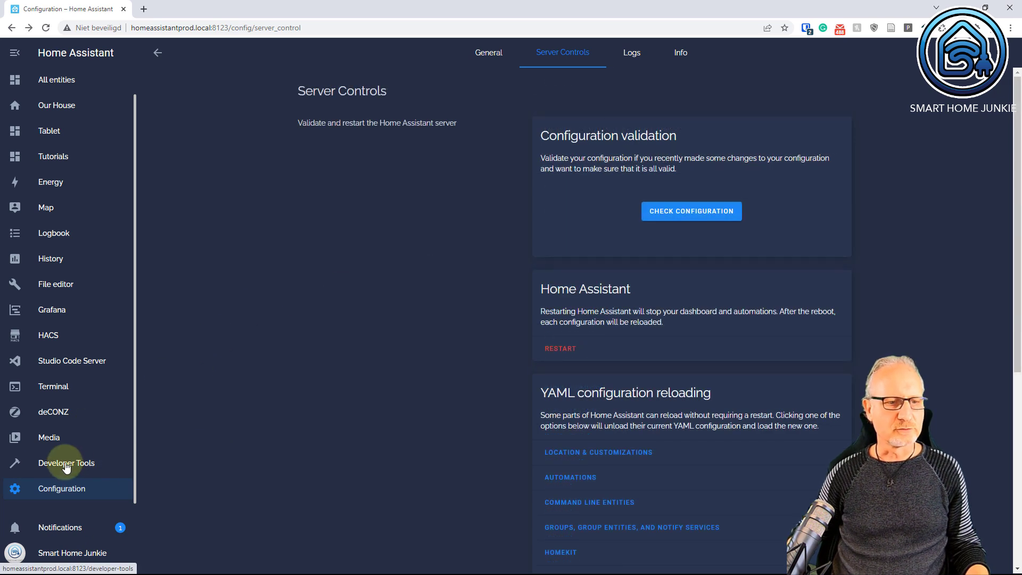
- Look up the current state and attributes of group.somebody_home in the Developer Tools states view
click(66, 464)
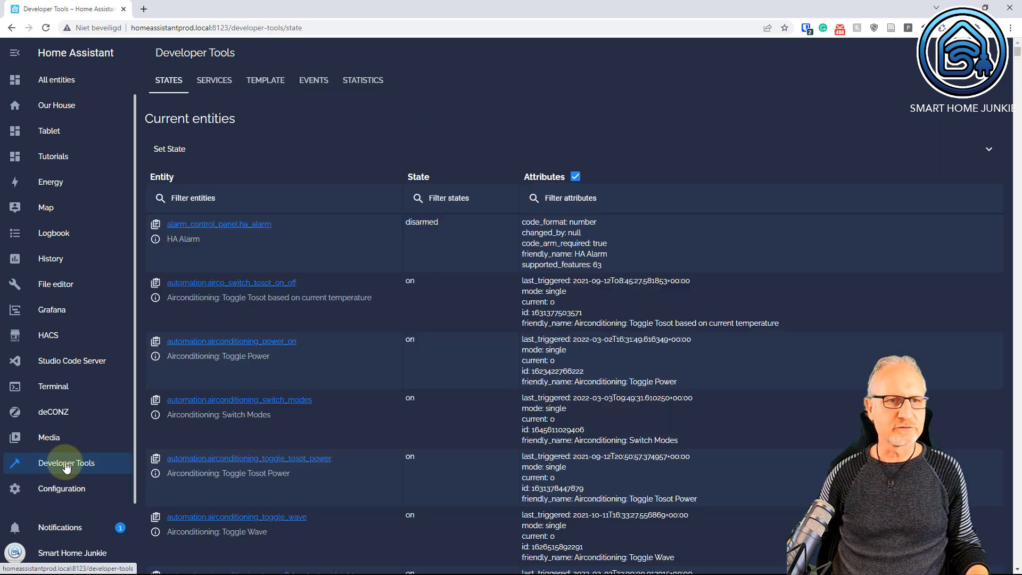
click(170, 149)
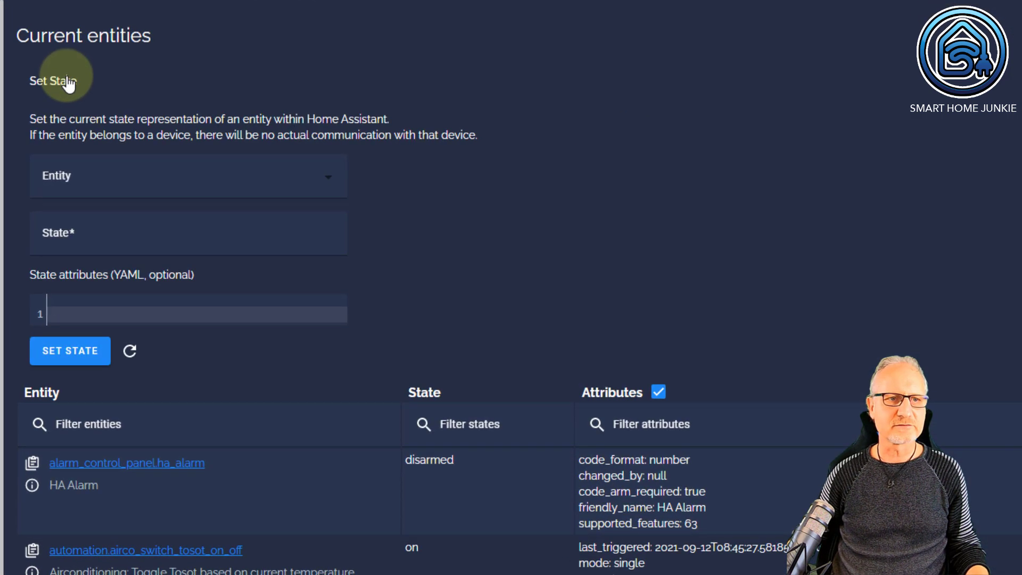
click(84, 173)
text(so)
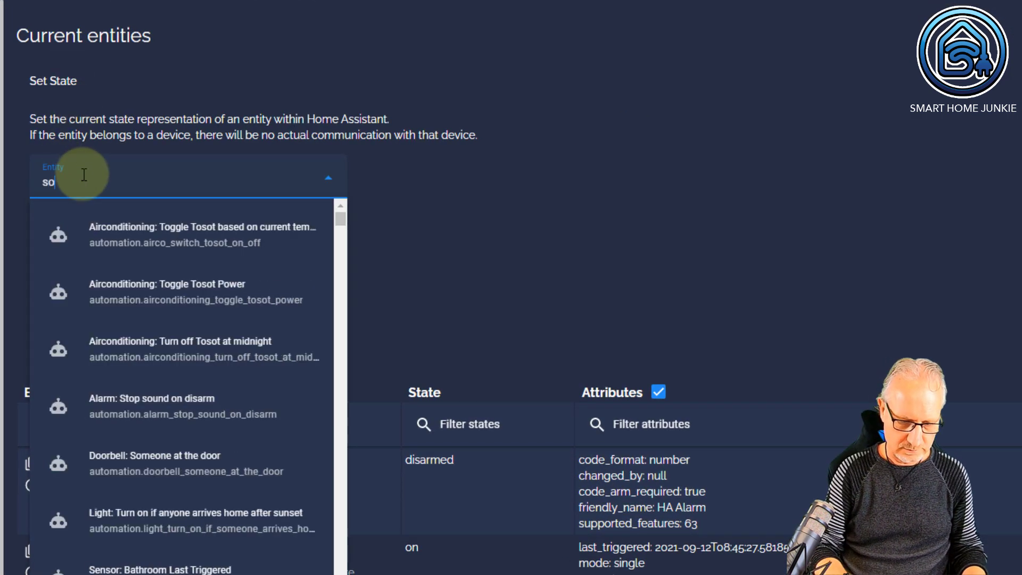
text(mebody)
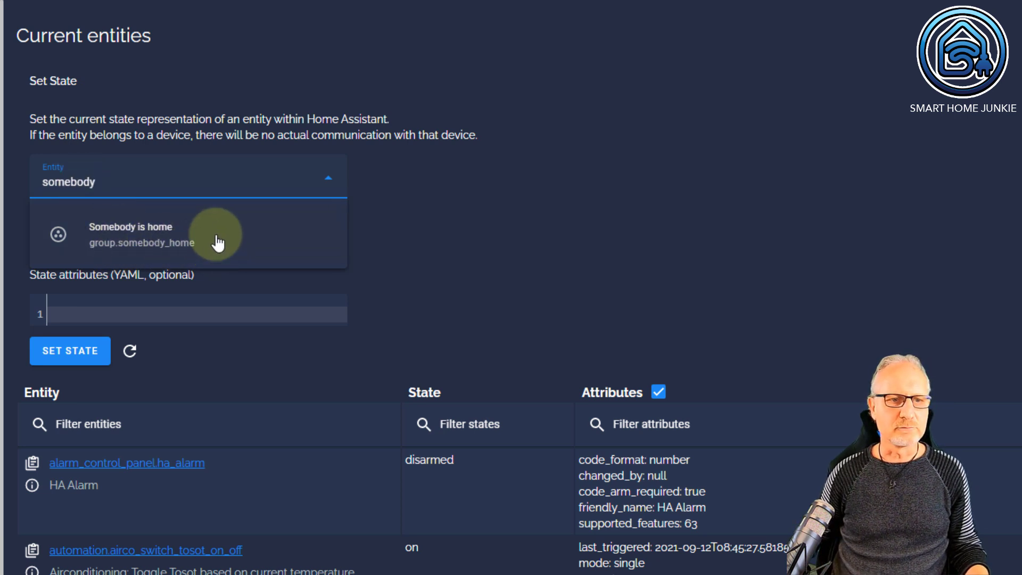
click(145, 242)
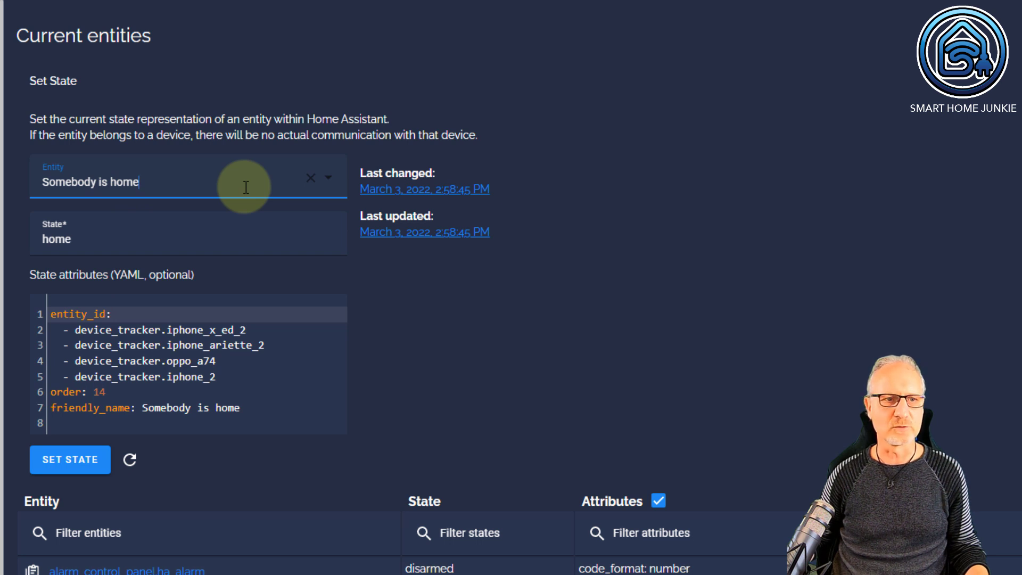
- Look up the current state and attributes of group.everybody_home instead
drag(266, 184, 27, 181)
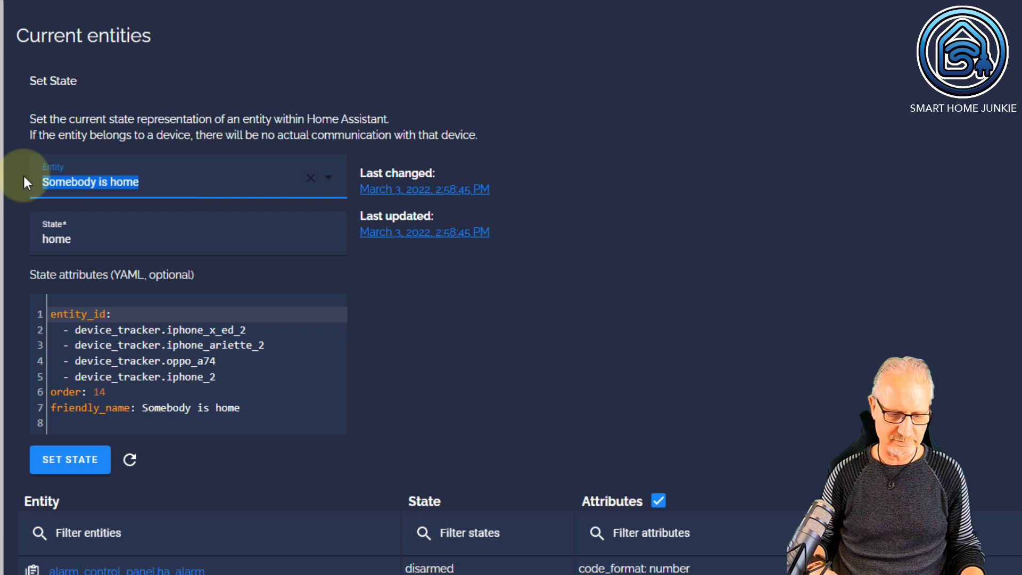
text(every)
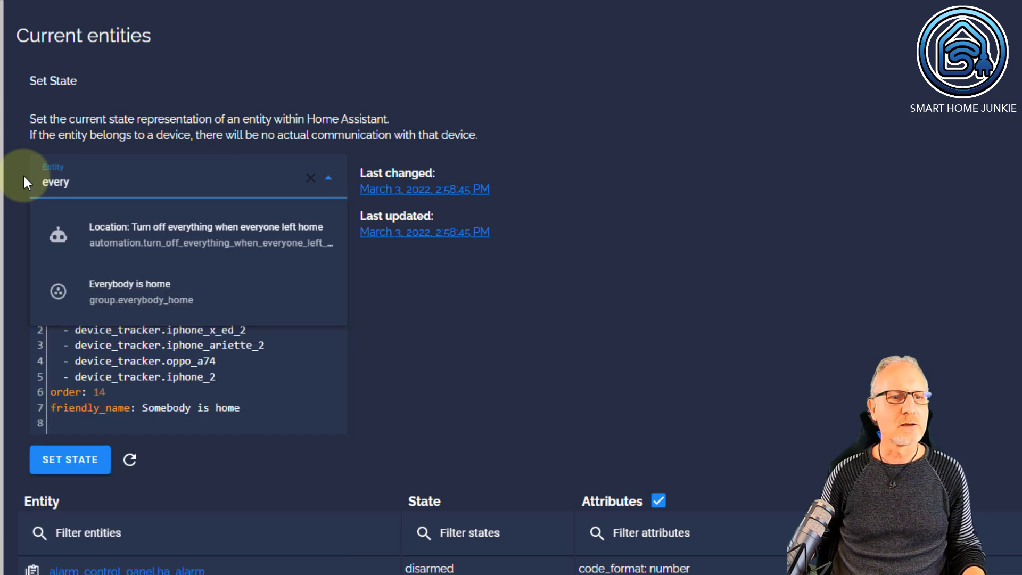
click(158, 299)
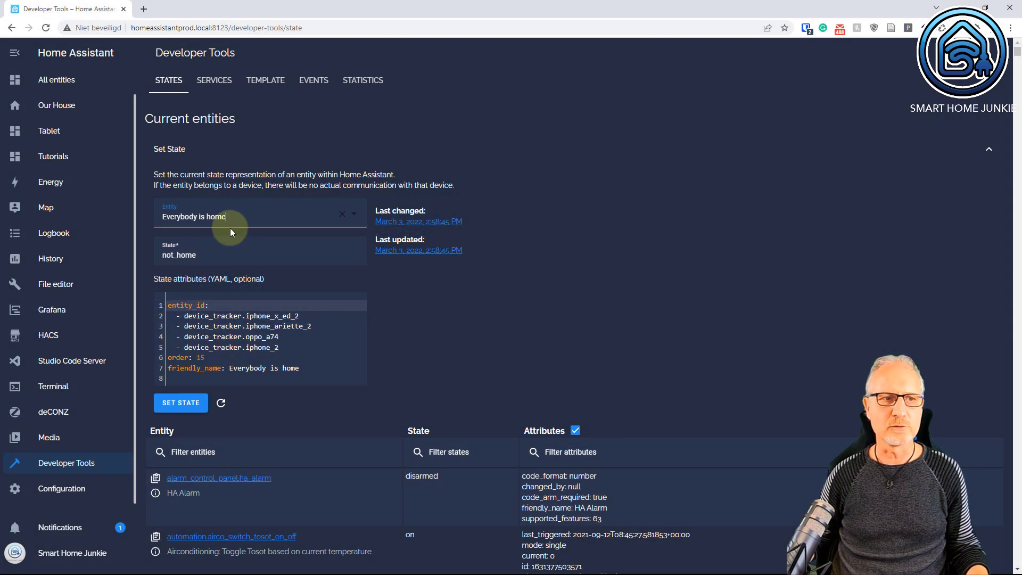
- Create a new empty automation from the Automations & Scenes configuration
click(69, 490)
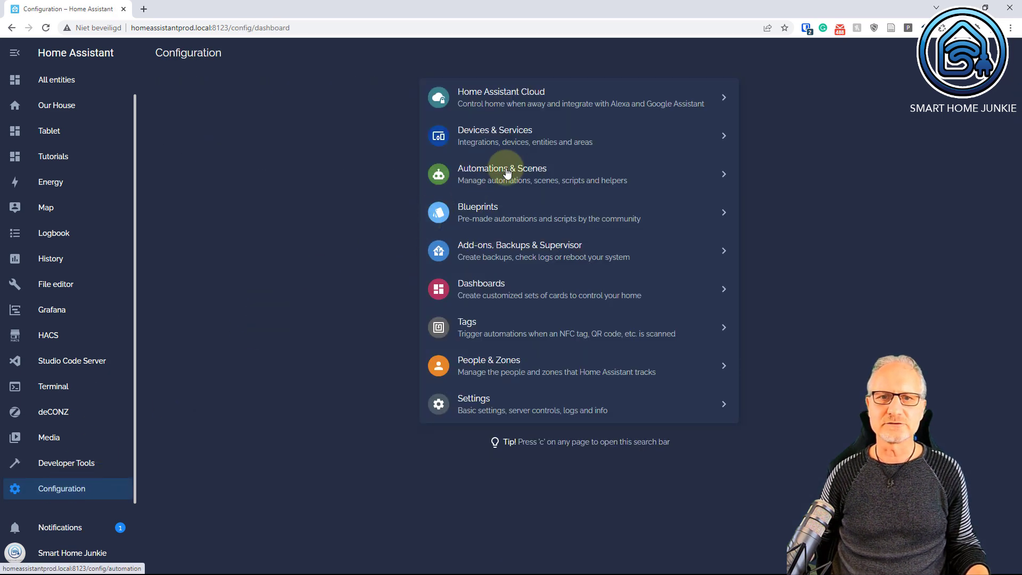
click(507, 173)
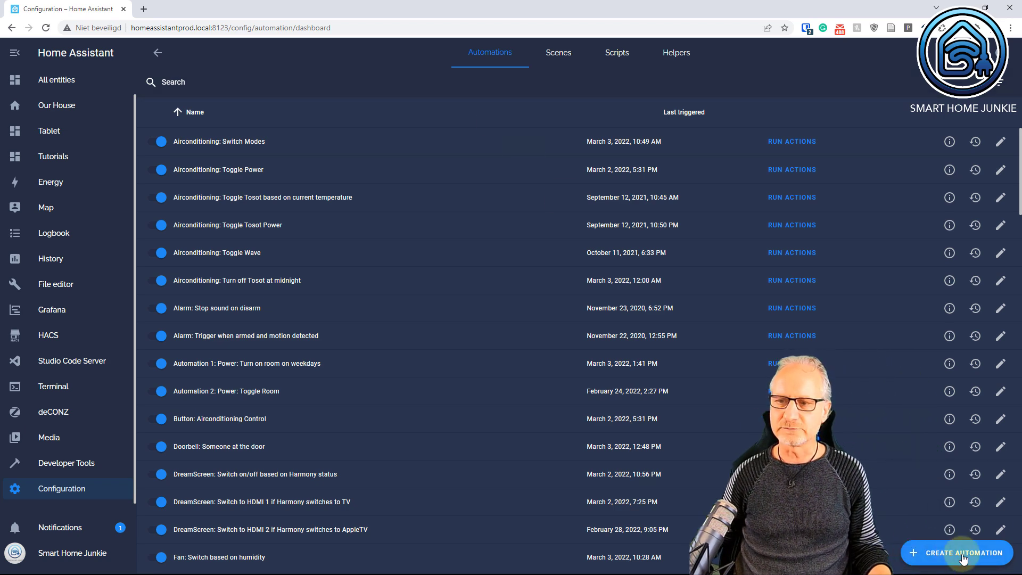
click(951, 554)
click(464, 345)
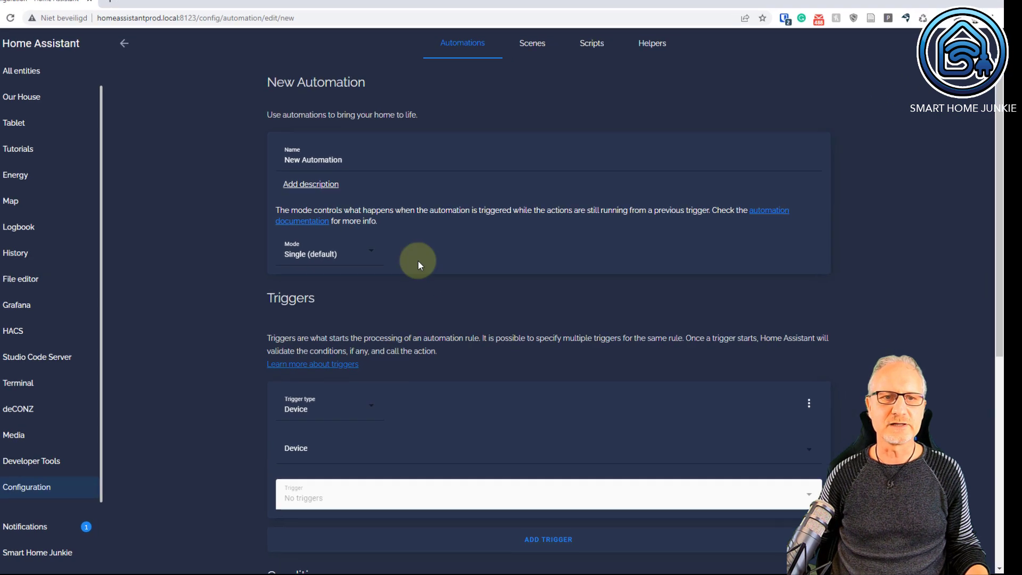
- Name the automation "Presence: First Person Arrives Home"
click(356, 161)
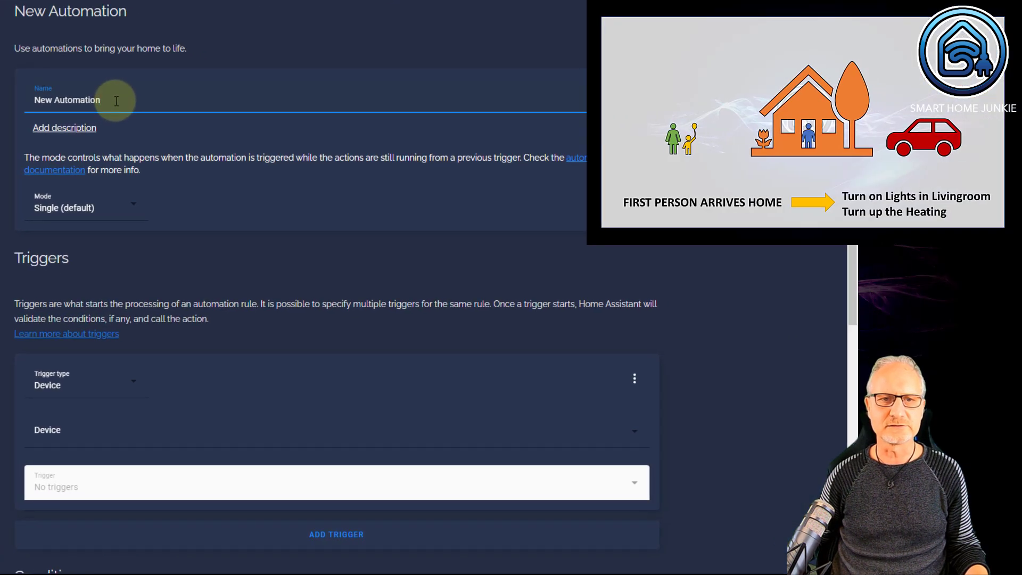
drag(116, 101, 24, 101)
key(BackSpace)
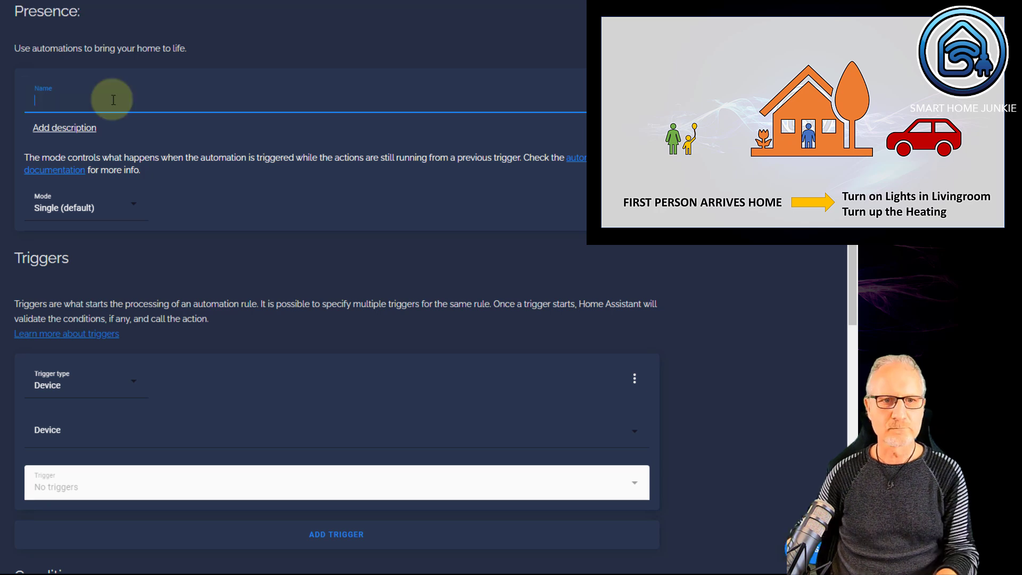
text(Presence)
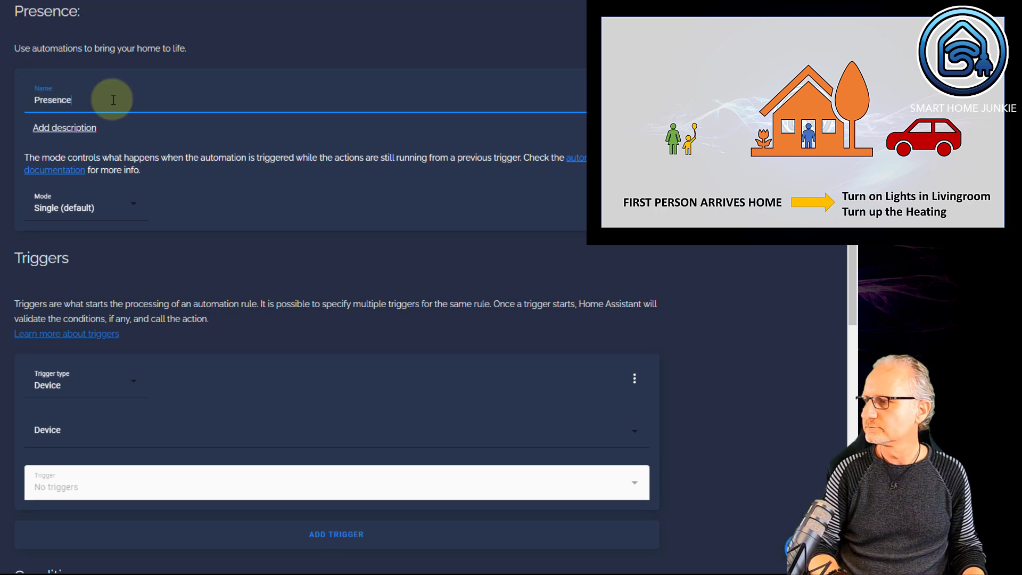
text(: First)
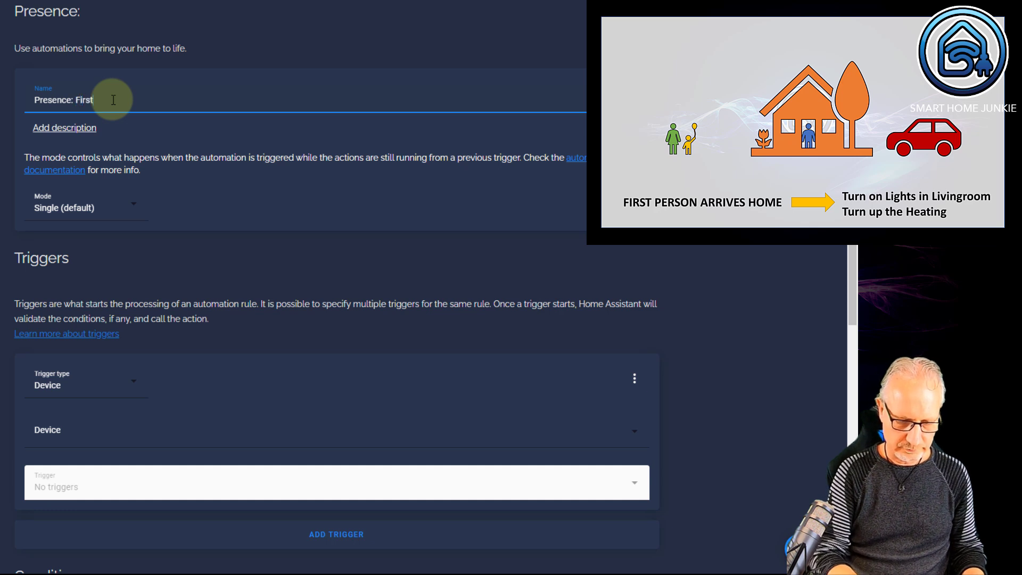
text( Person Arrives Home)
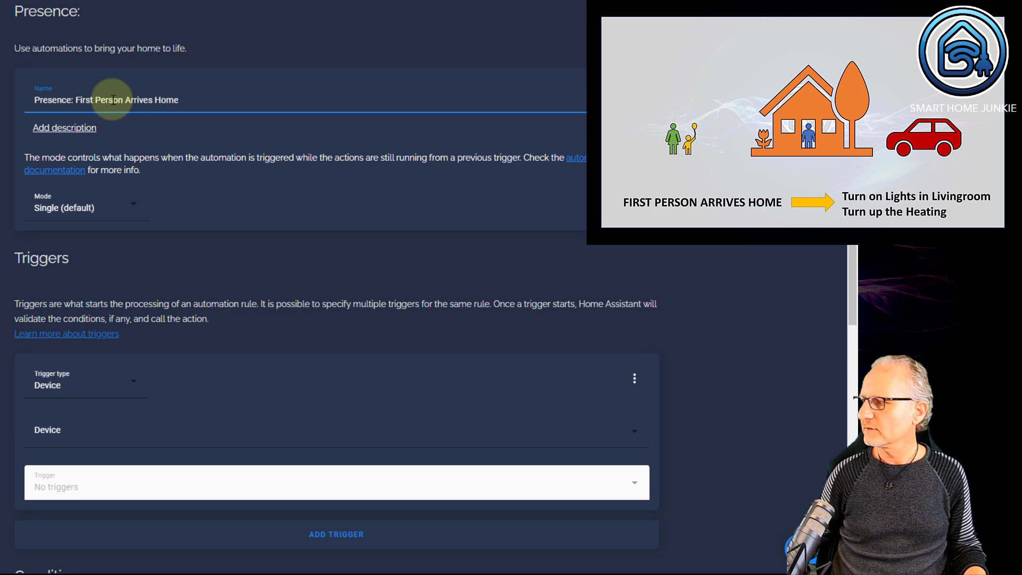
- Set the automation's trigger type to State and choose the group.somebody_home entity for it
scroll(106, 294, down, 2)
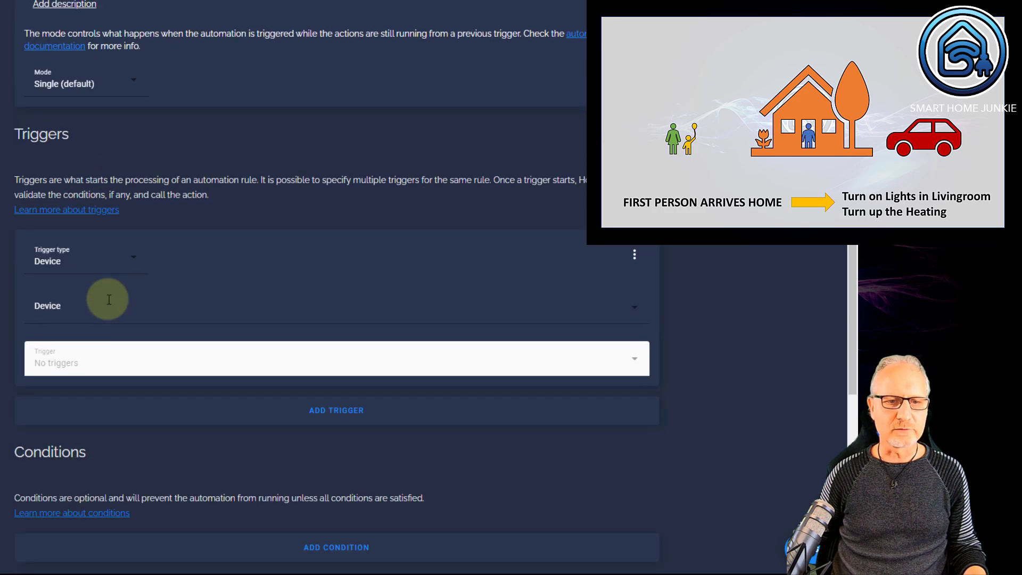
scroll(171, 243, up, 2)
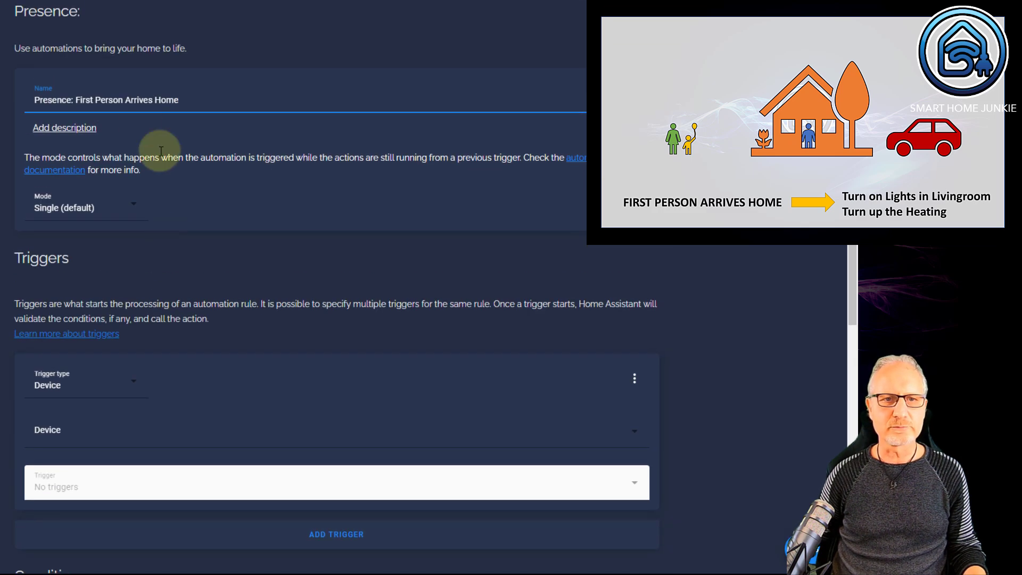
scroll(162, 238, down, 3)
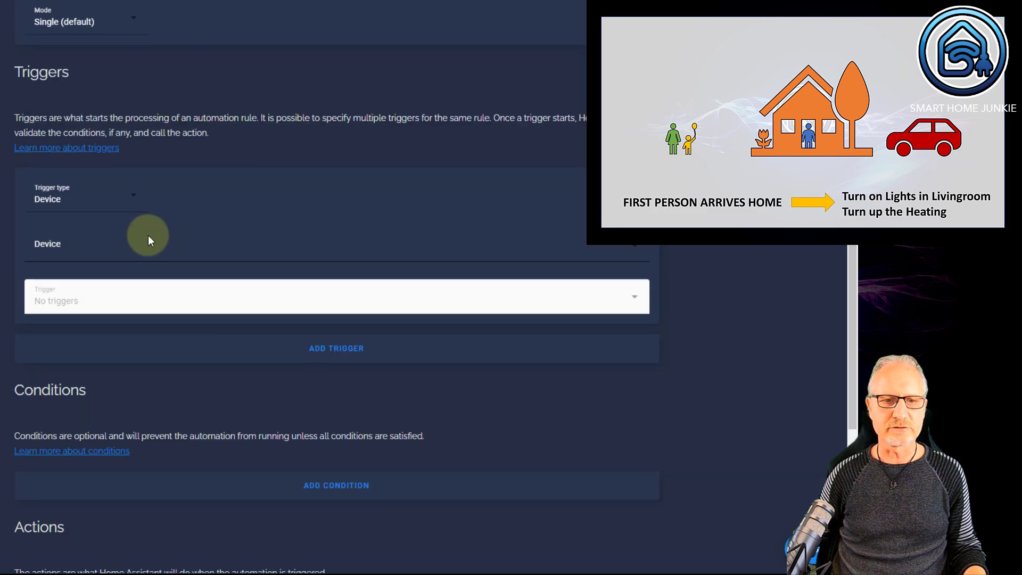
click(91, 209)
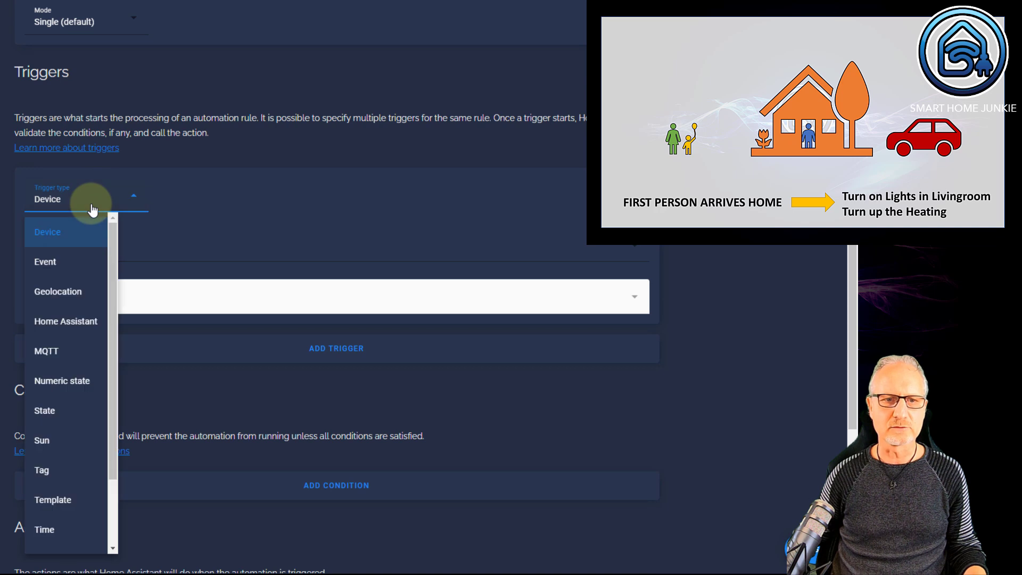
click(45, 410)
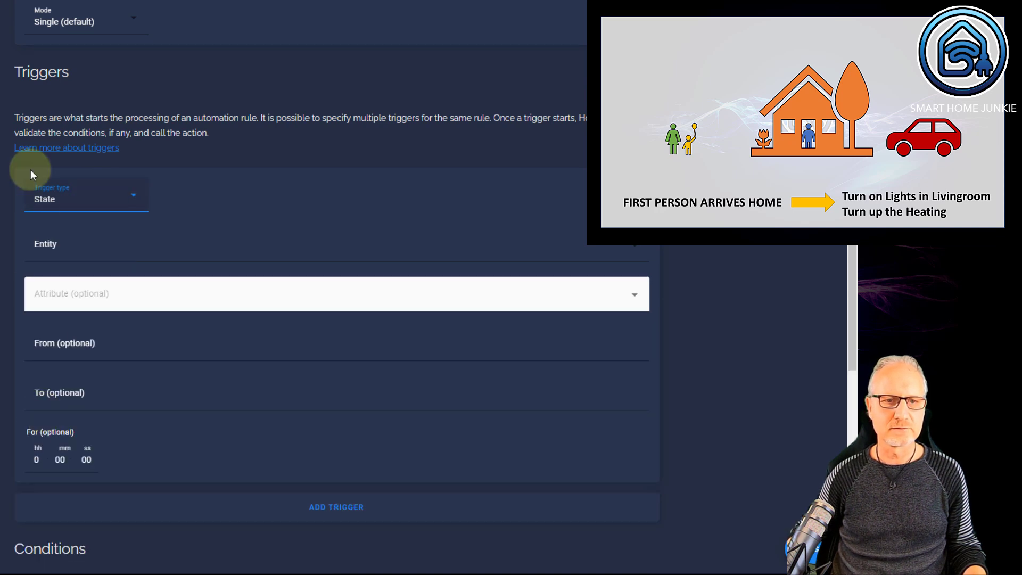
click(64, 246)
text(somebody)
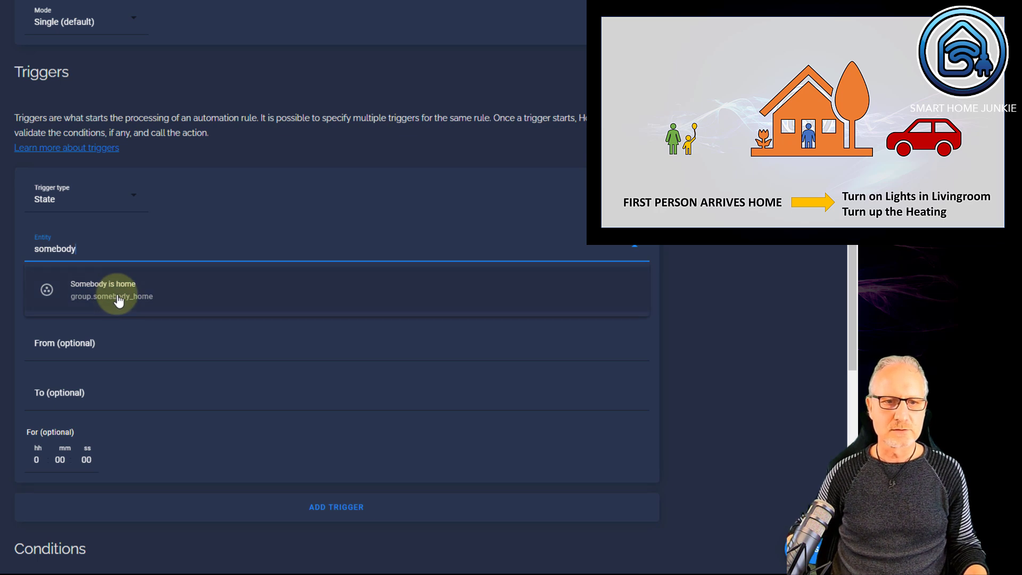
click(118, 300)
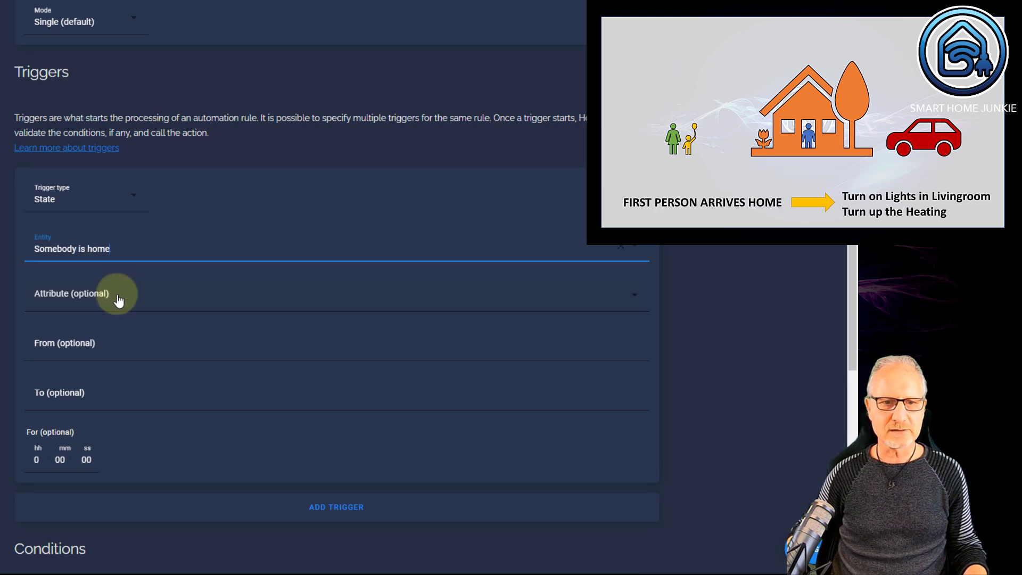
- Set the state trigger to fire when the group changes from not_home to home
click(111, 345)
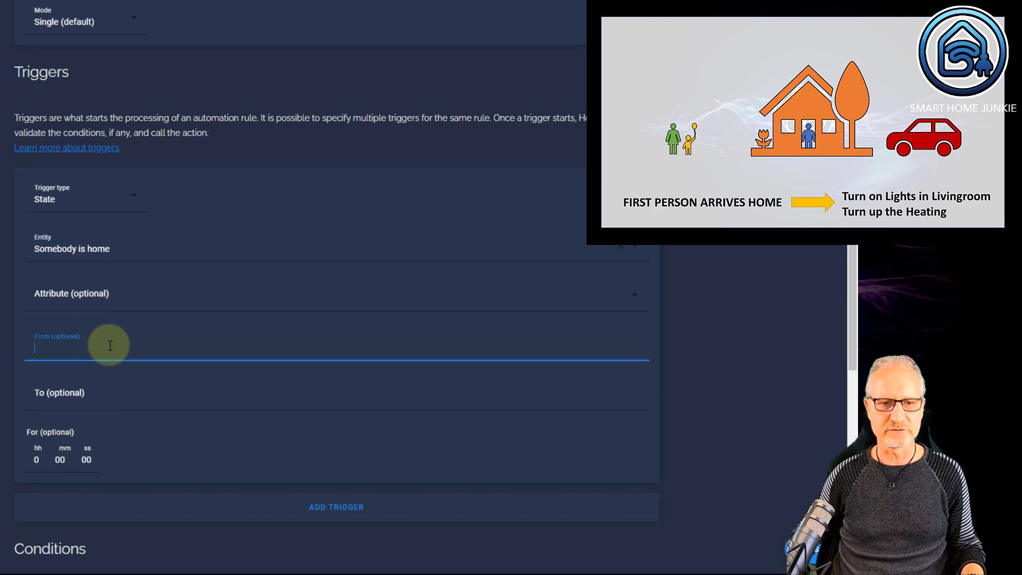
text(not_home)
key(Tab)
text(home)
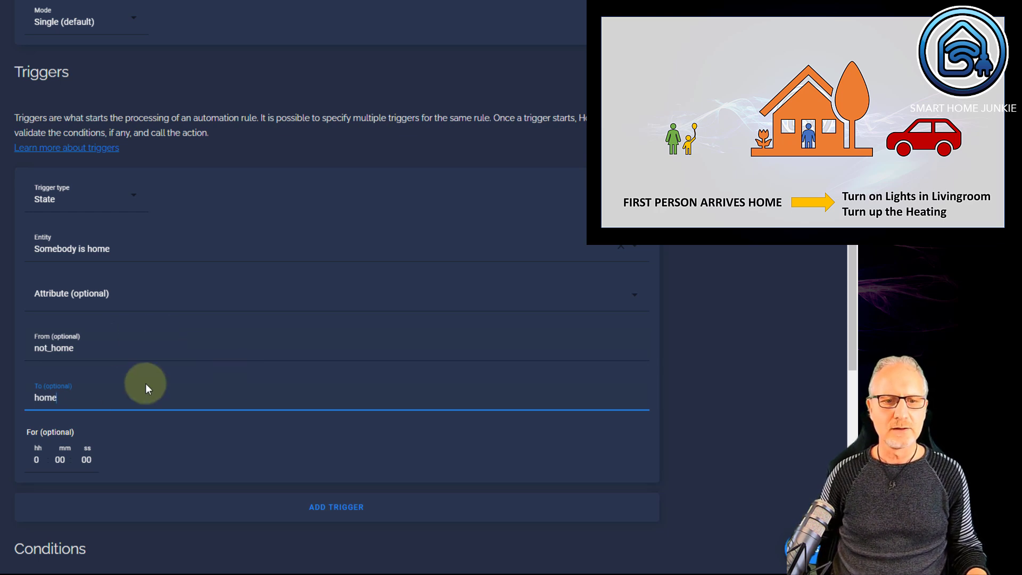
- Set the first action's type to Call service and choose the Light: Turn on service
scroll(2, 402, down, 7)
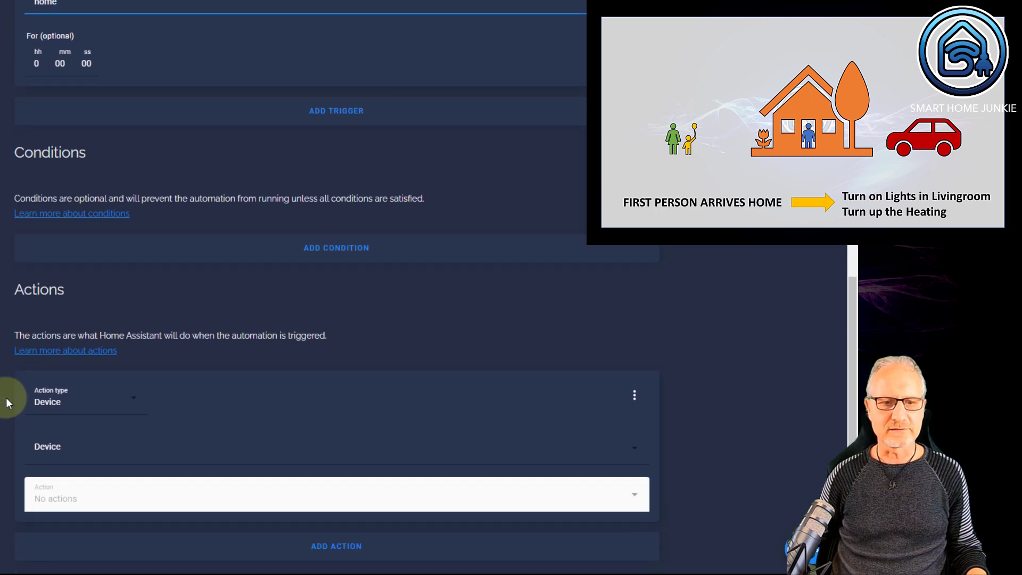
click(88, 403)
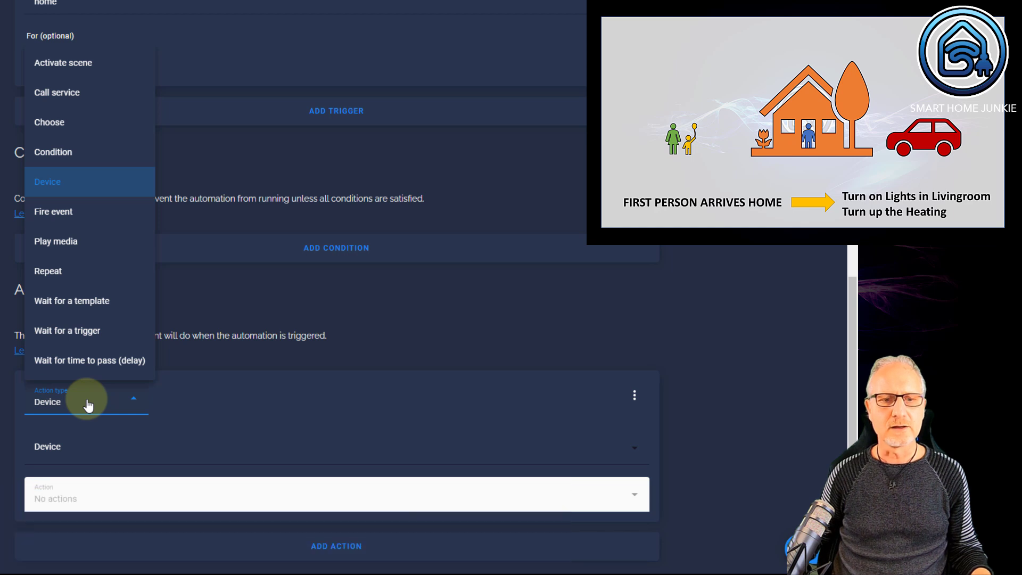
click(89, 98)
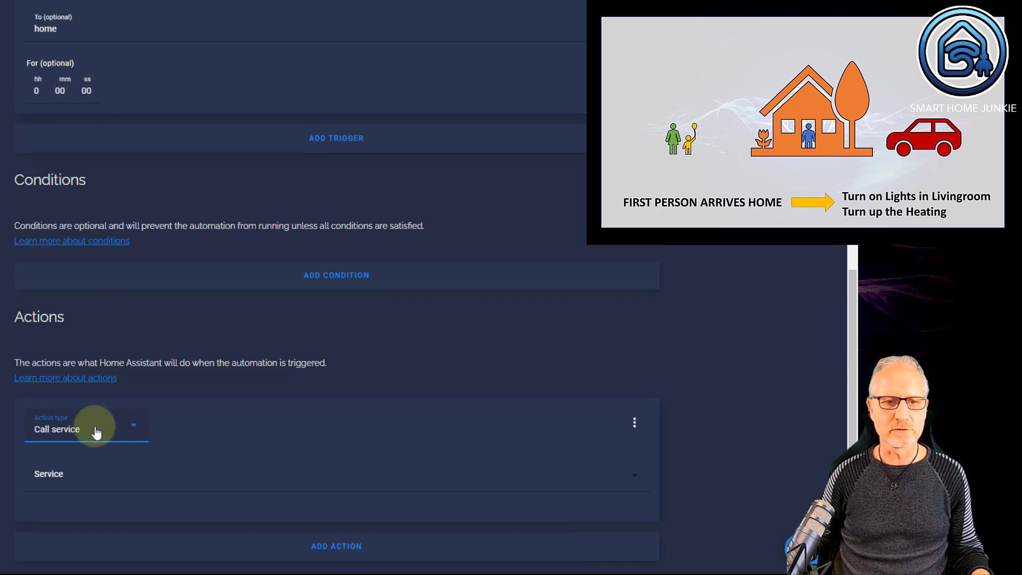
click(77, 478)
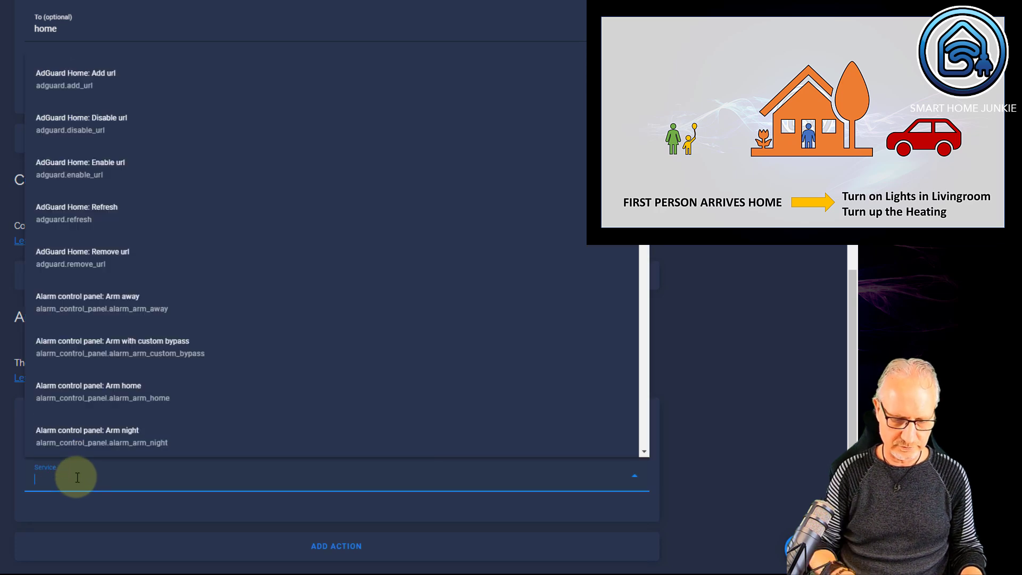
text(light.turn_)
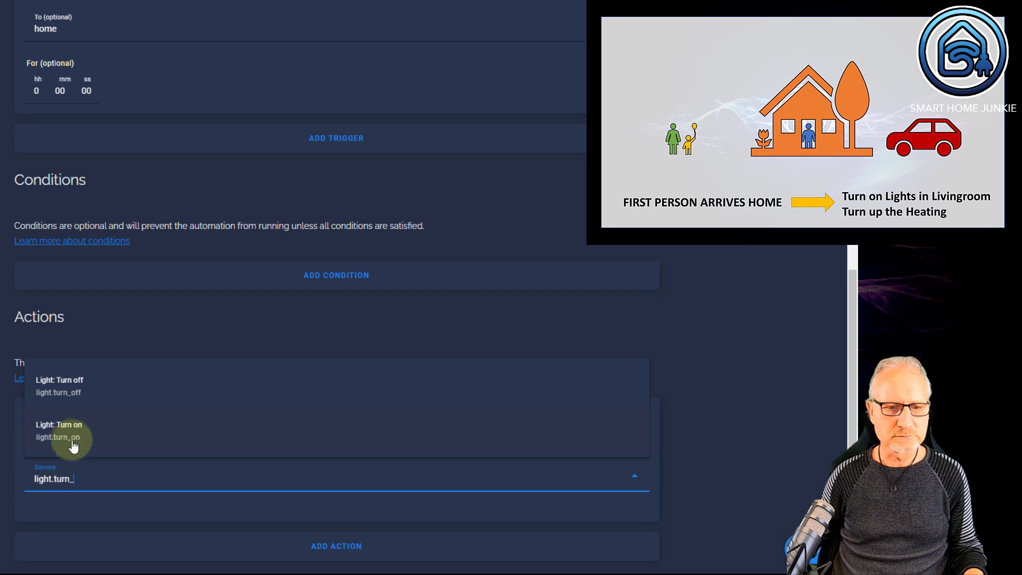
click(56, 430)
- Target the LivingRoom light entity (light.livingroom) in the Light: Turn on action
scroll(213, 439, down, 8)
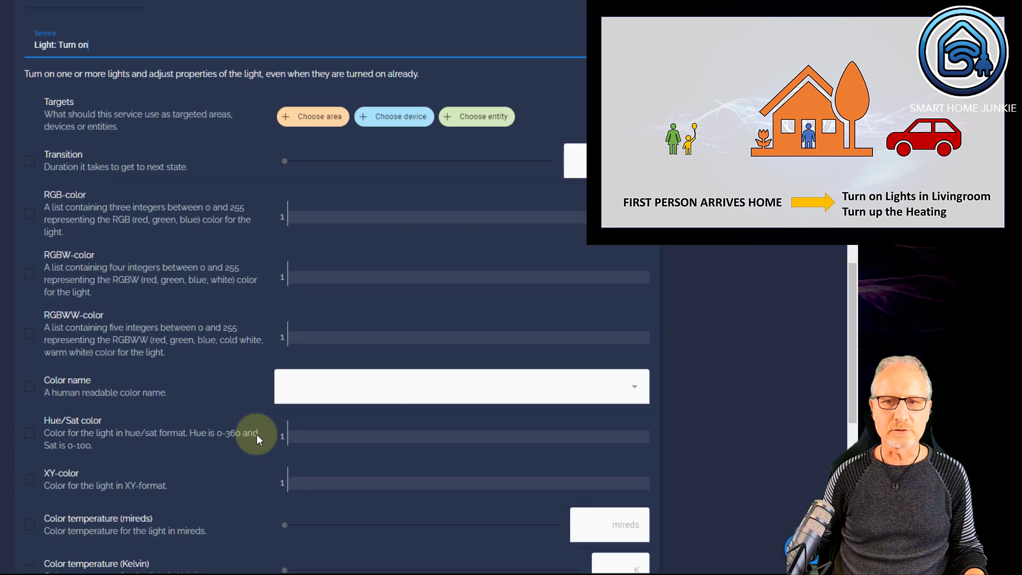
click(484, 115)
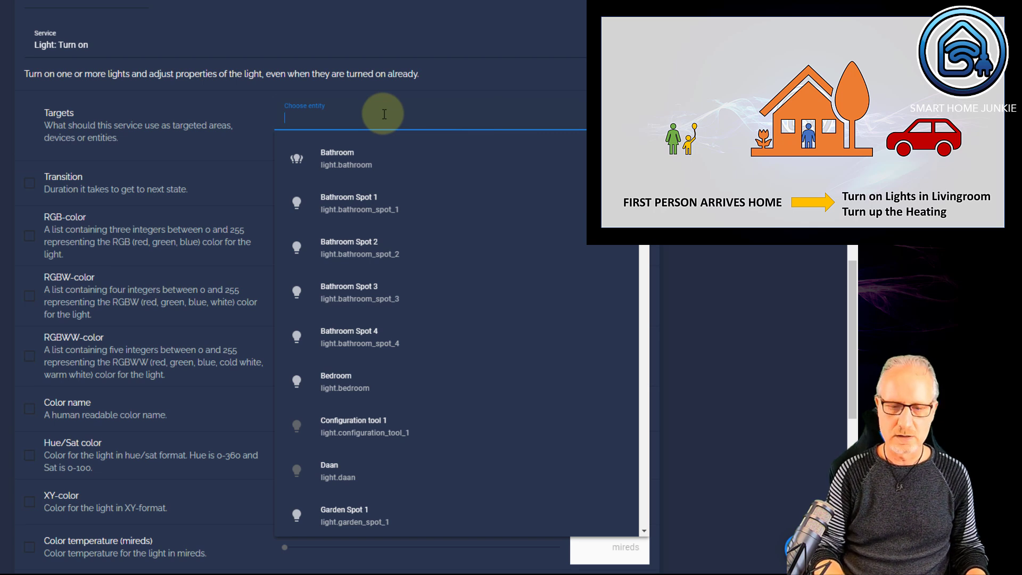
text(livin)
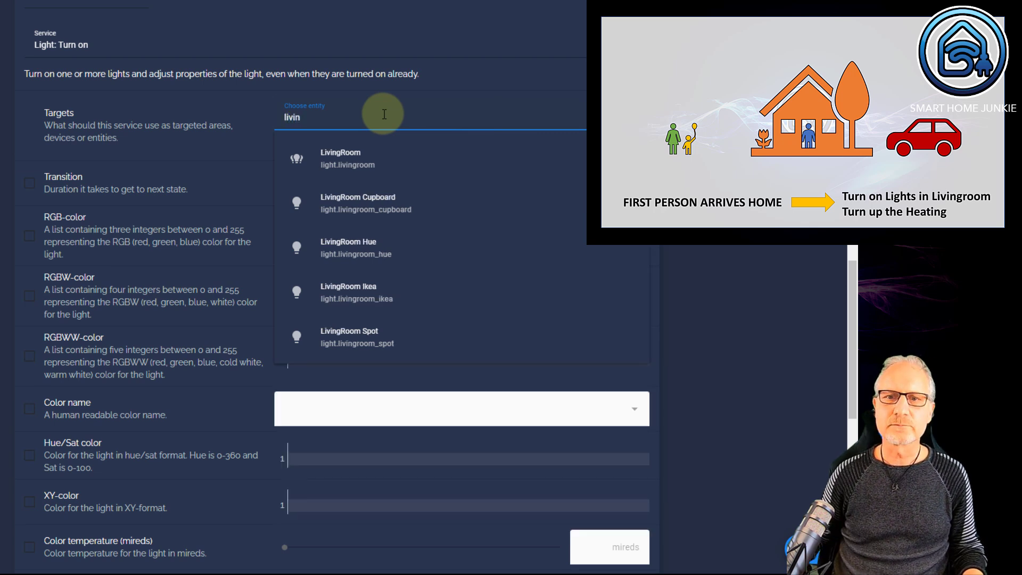
click(297, 178)
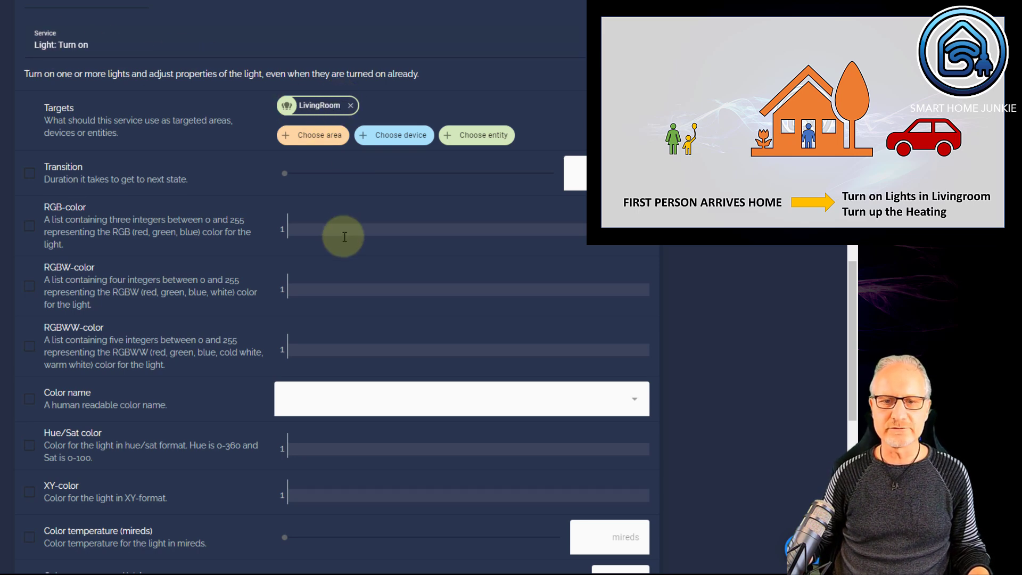
- Add a second action of type Call service that uses the Climate: Set temperature service
scroll(345, 236, down, 10)
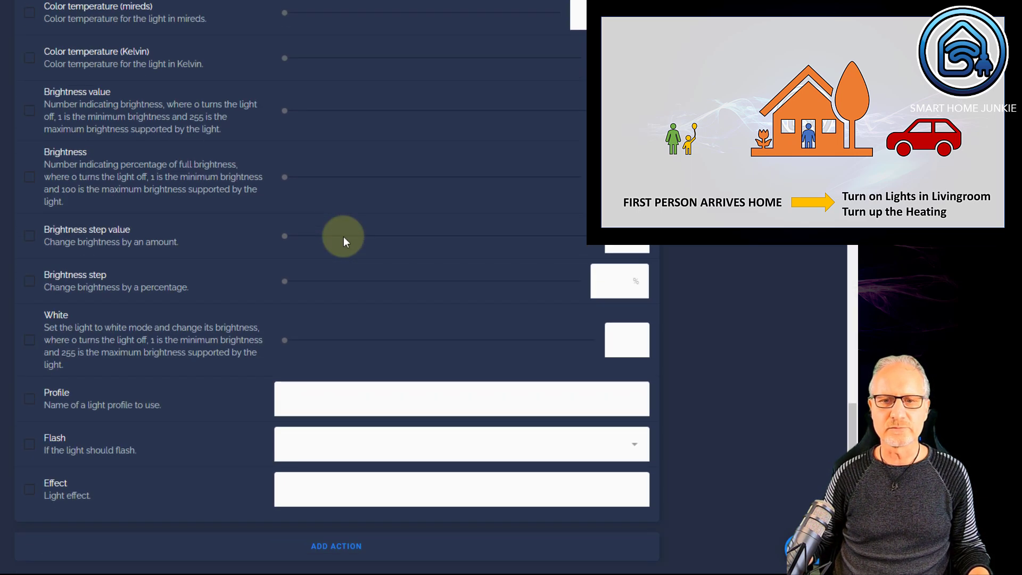
click(347, 548)
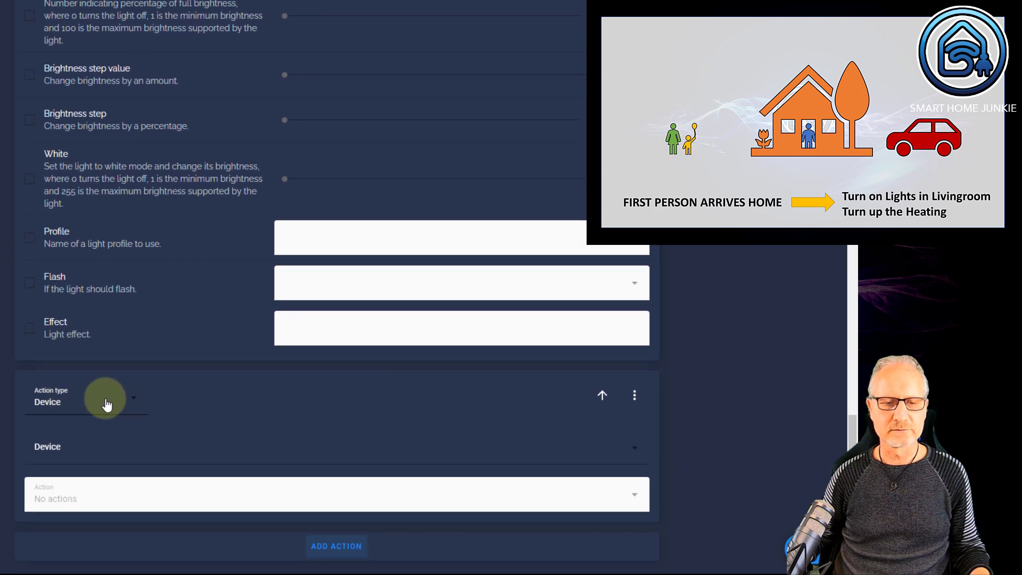
click(134, 404)
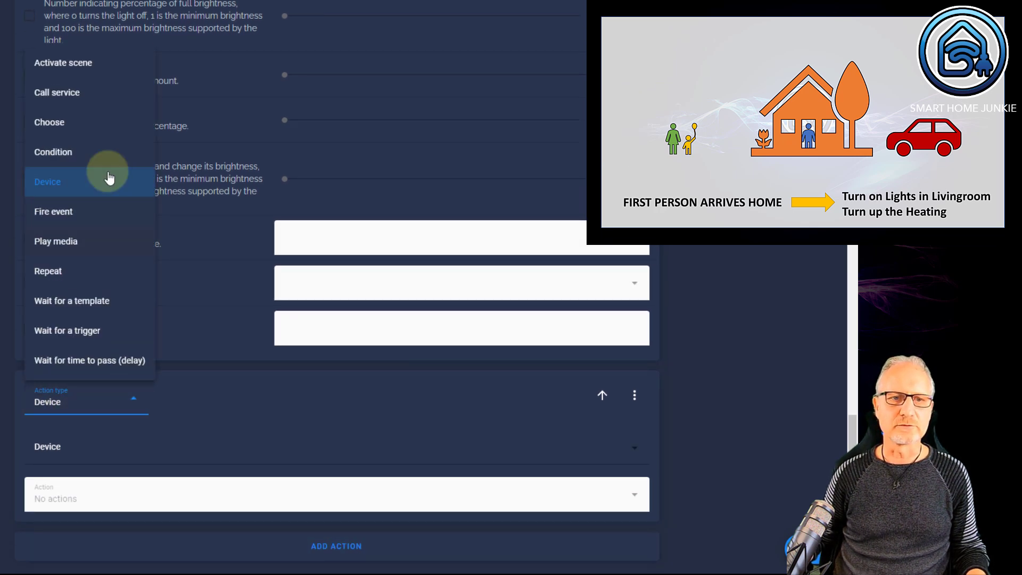
click(80, 92)
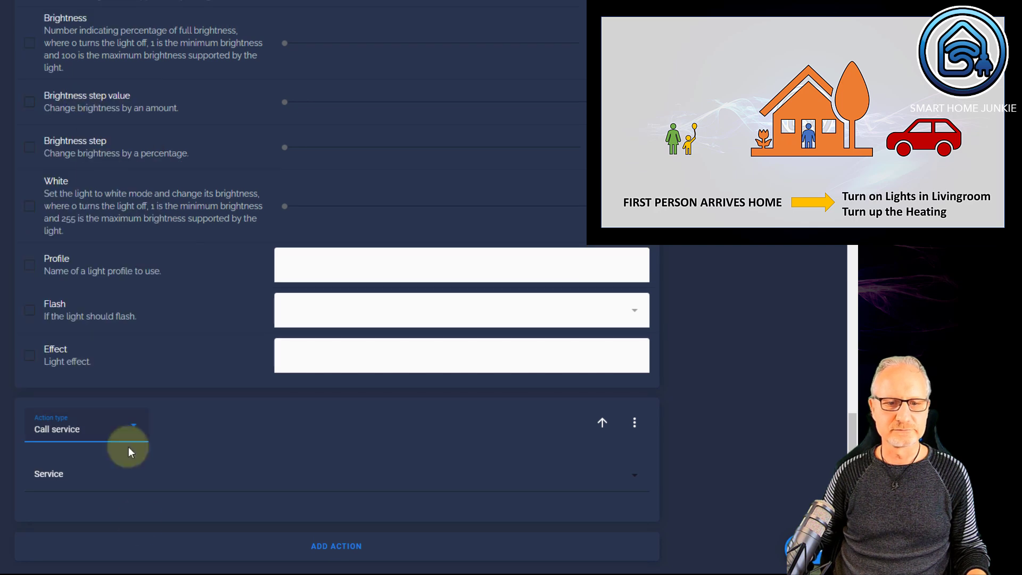
click(81, 472)
text(climate)
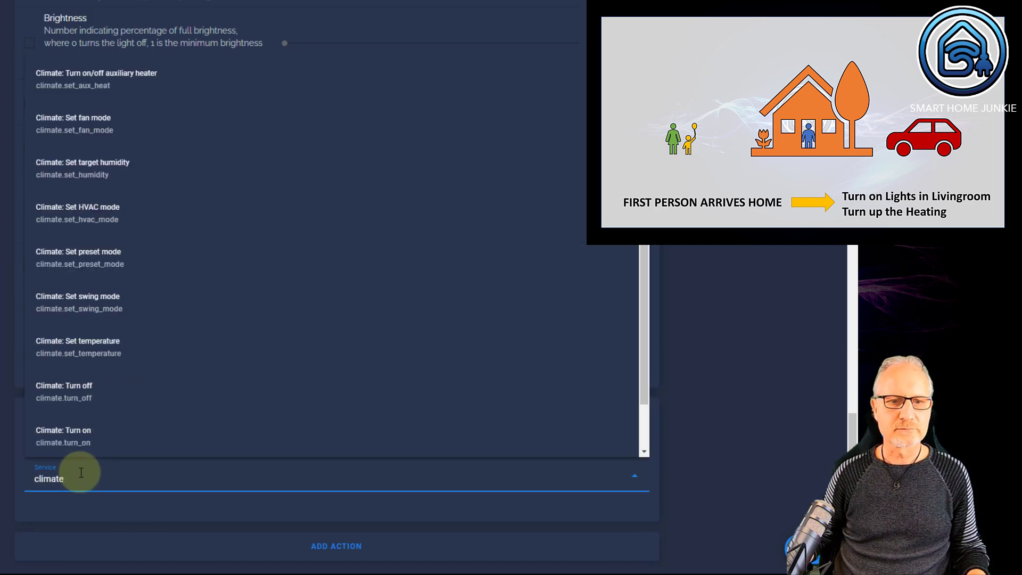
click(109, 350)
- Target the Livingroom climate entity with a temperature of 20 and save the automation
scroll(113, 352, down, 5)
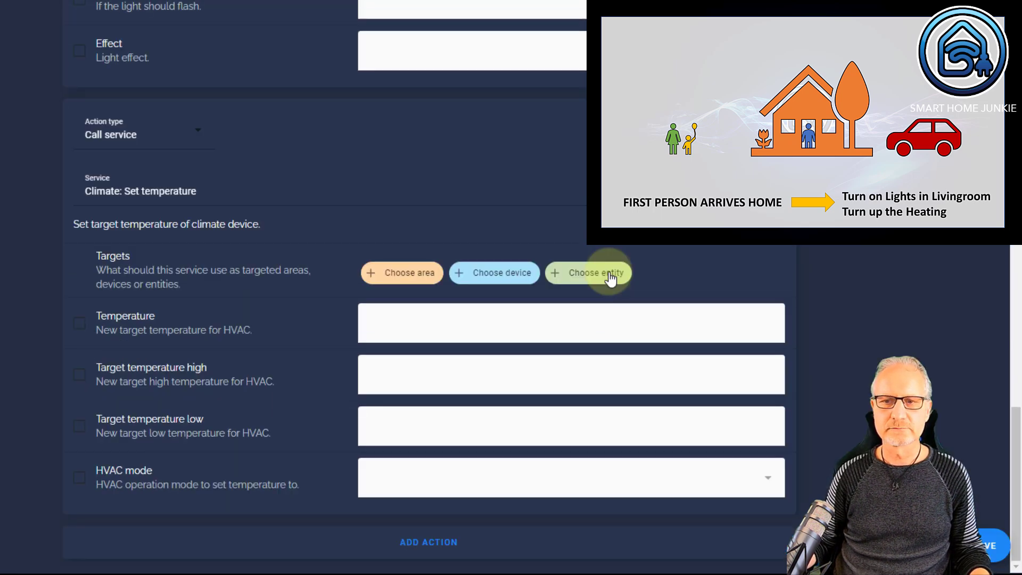
click(482, 309)
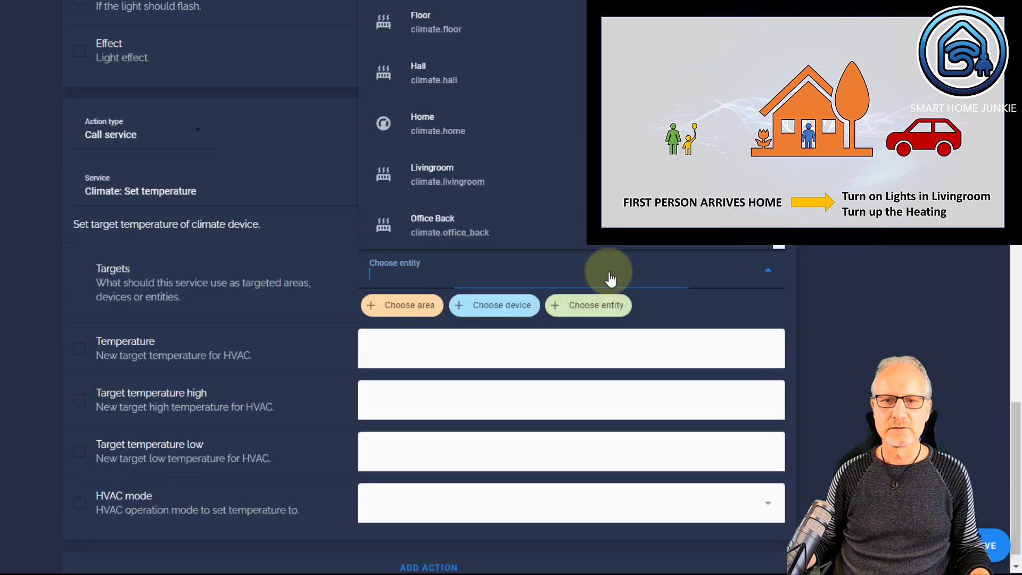
click(426, 178)
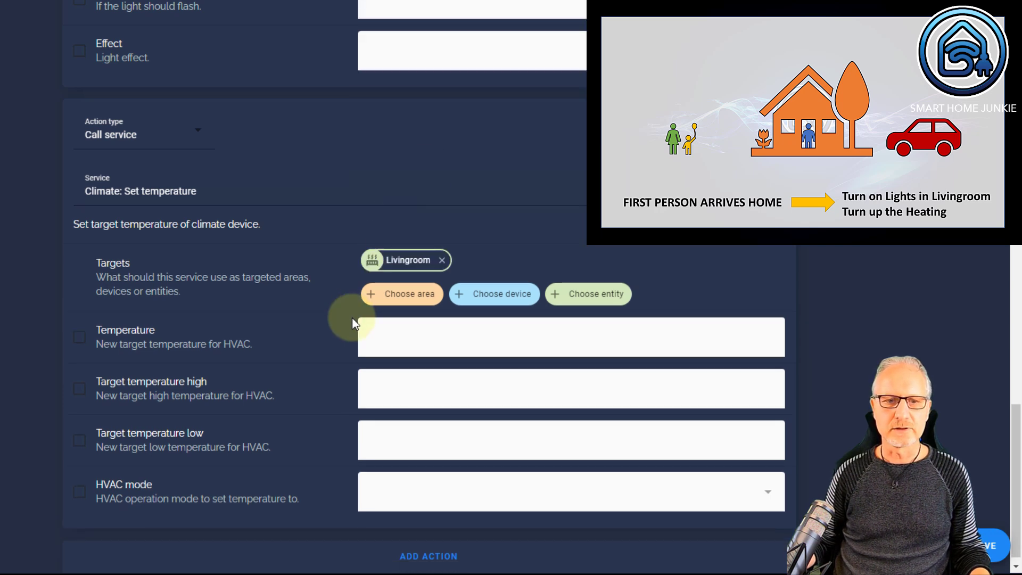
click(79, 341)
click(385, 341)
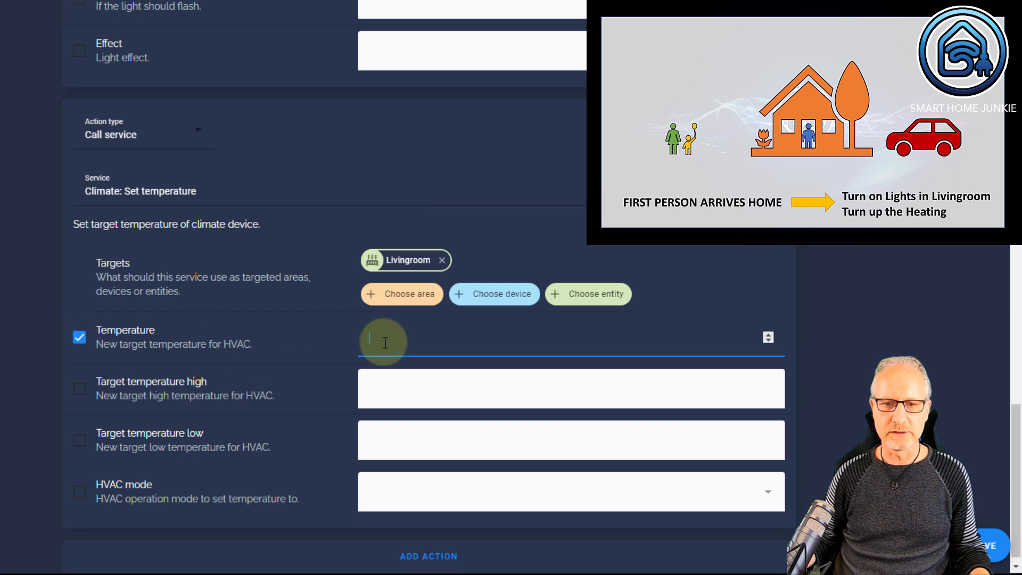
text(20)
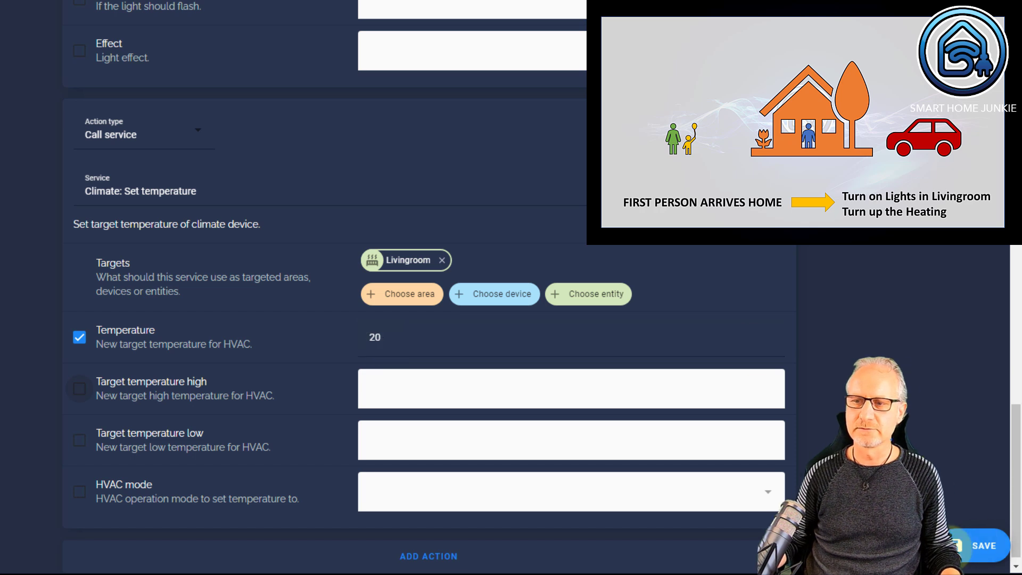
click(986, 546)
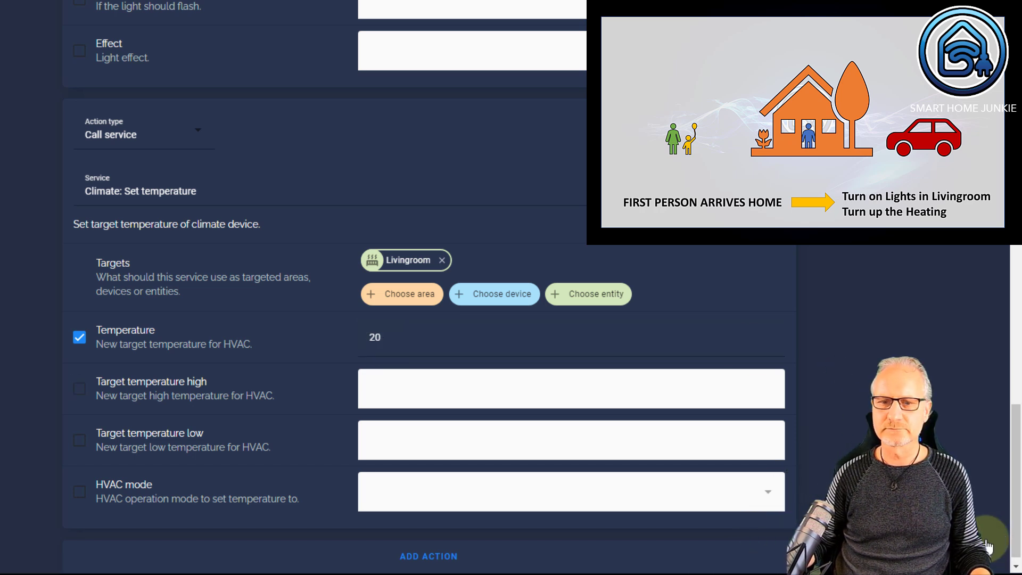
- Review the saved automation's trigger, living room light action and temperature action
scroll(429, 288, up, 20)
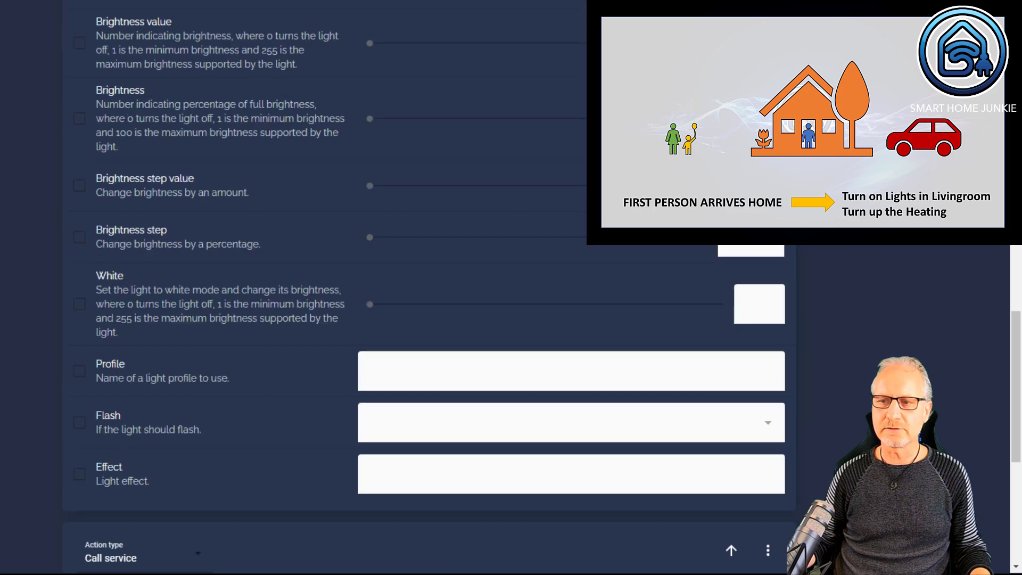
scroll(429, 288, up, 6)
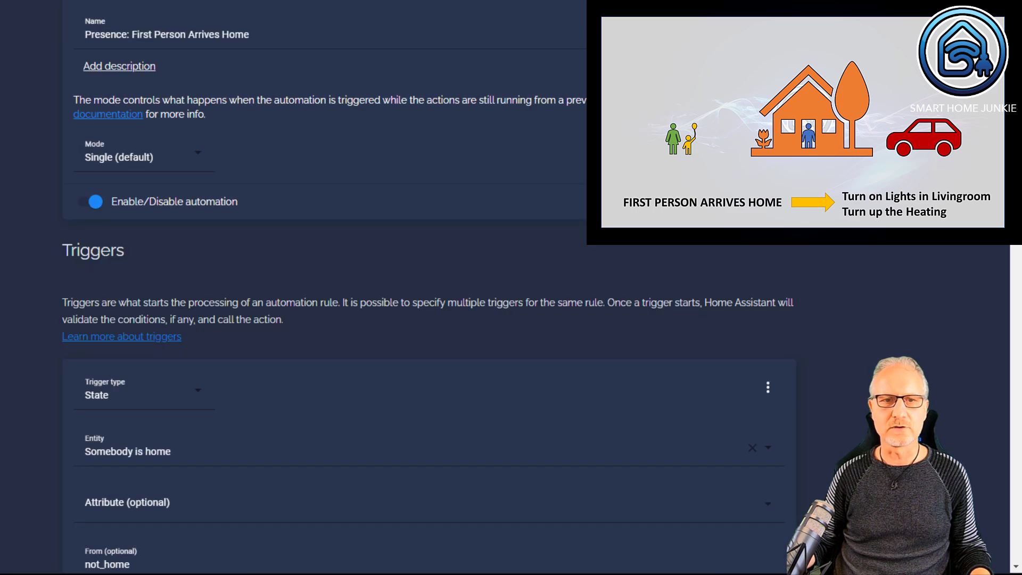
scroll(429, 287, down, 5)
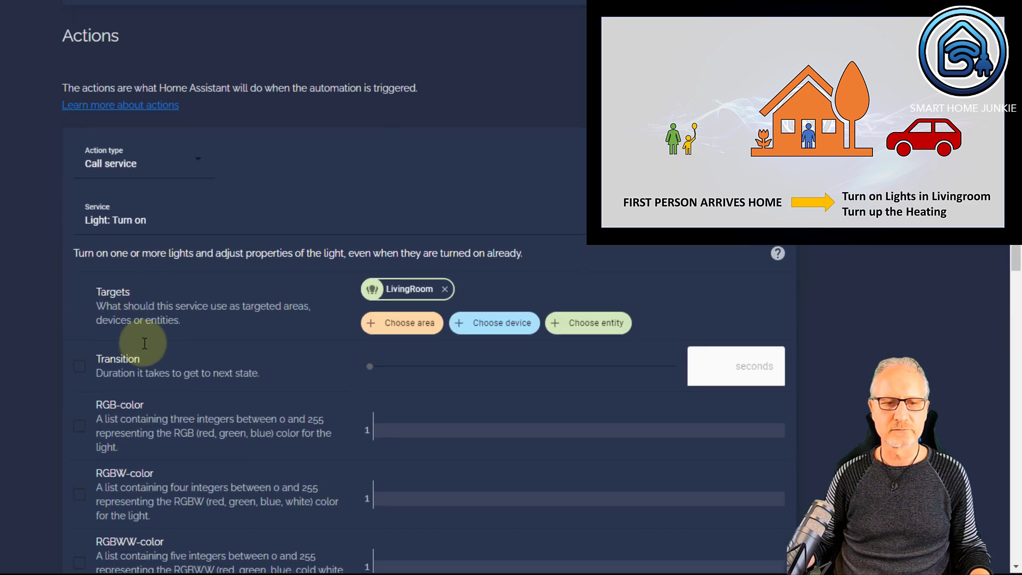
scroll(213, 340, down, 1)
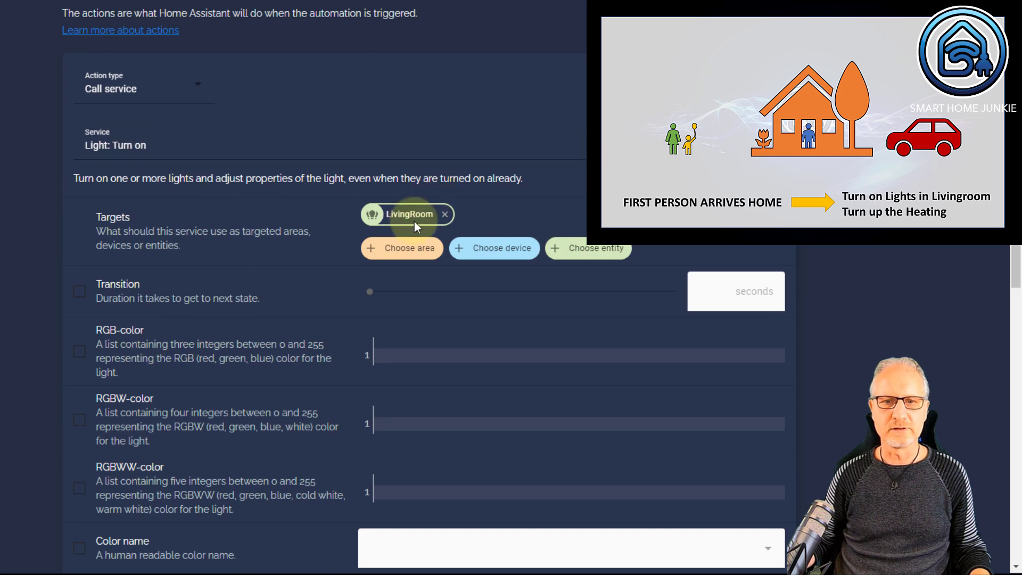
scroll(151, 230, down, 20)
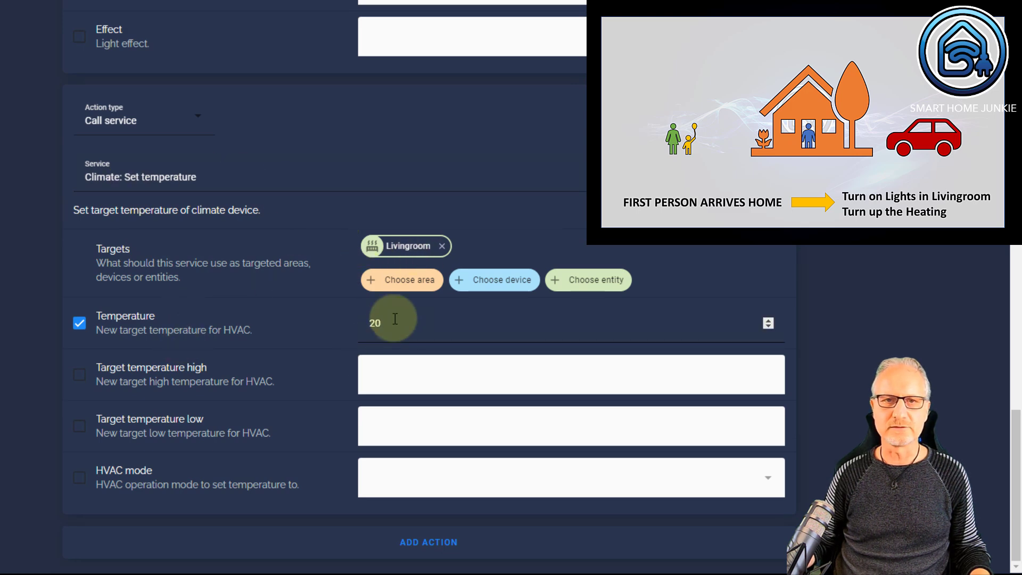
scroll(395, 318, up, 20)
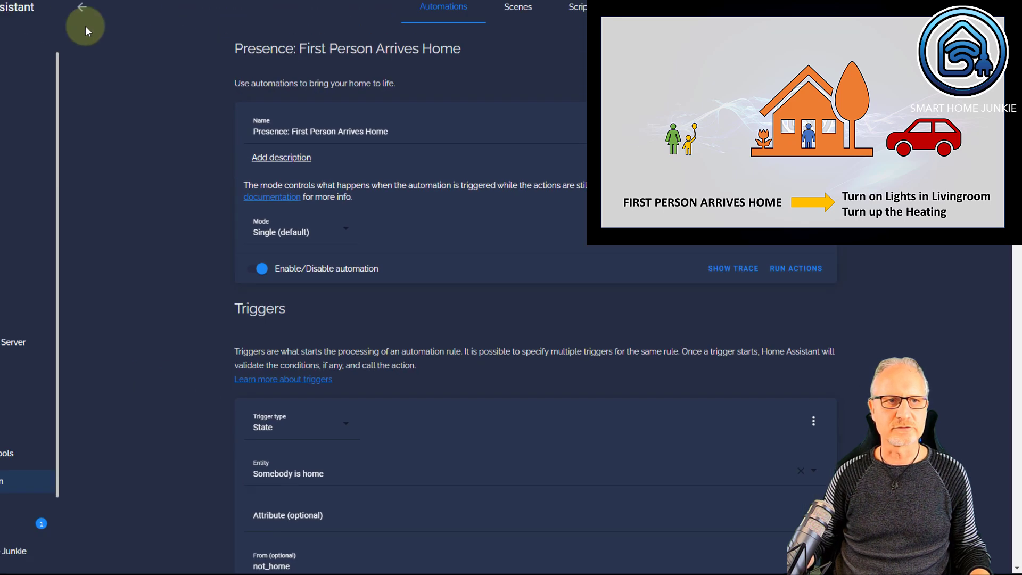
- Return to the automations list and create another new empty automation
click(84, 9)
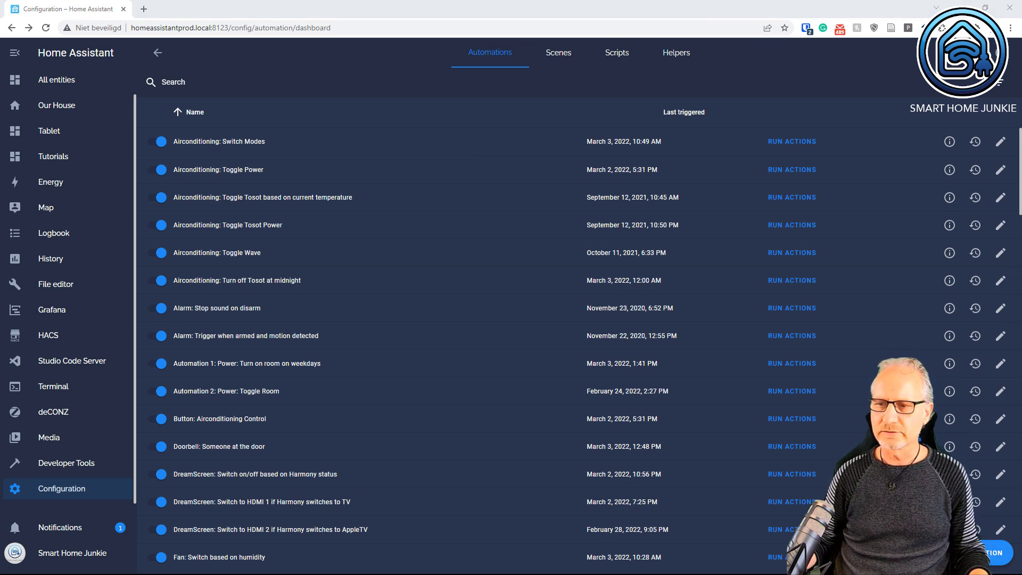
click(993, 553)
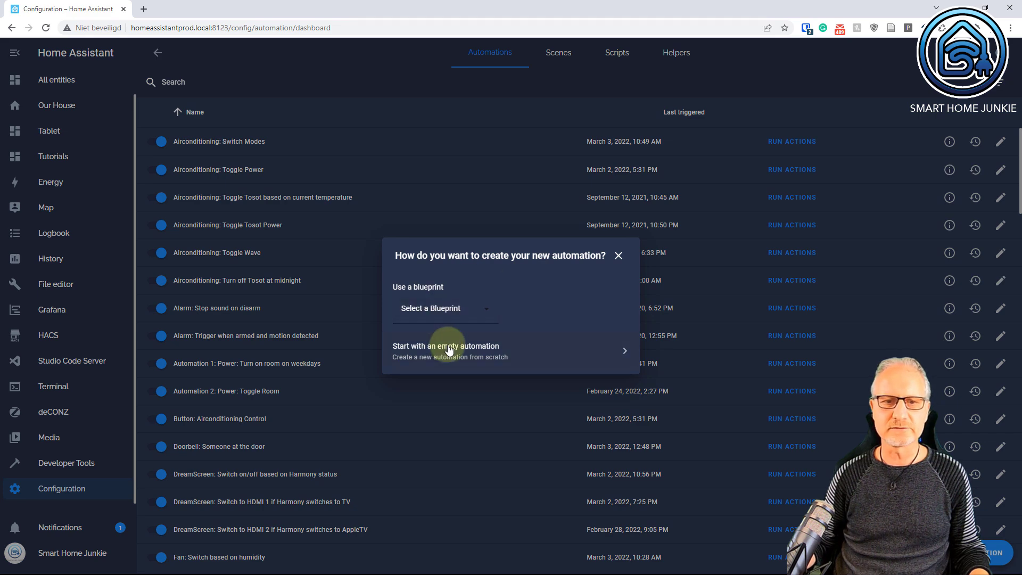
click(448, 348)
- Name the new automation "Presence: Others Arrive Home"
click(379, 166)
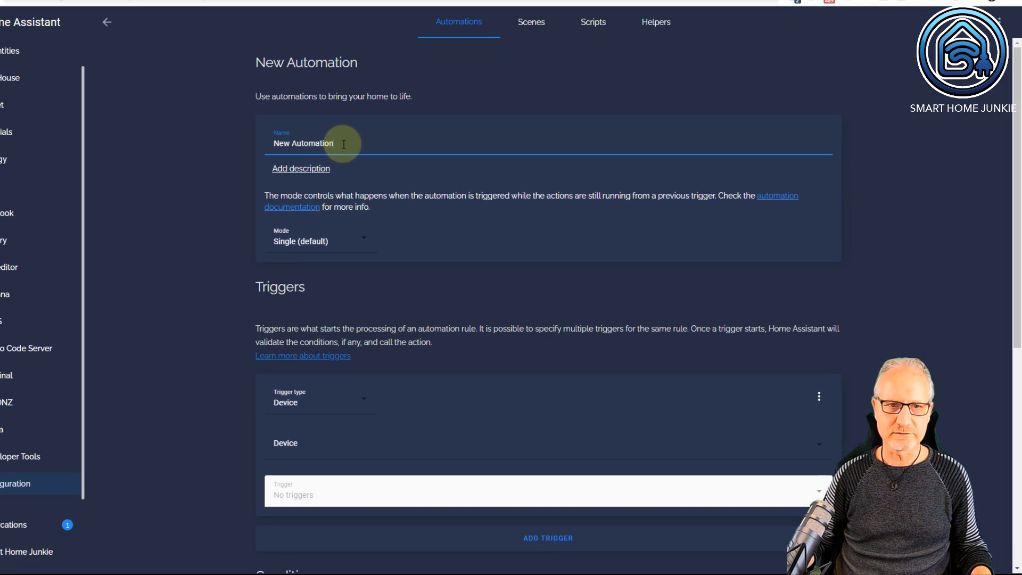
key(BackSpace)
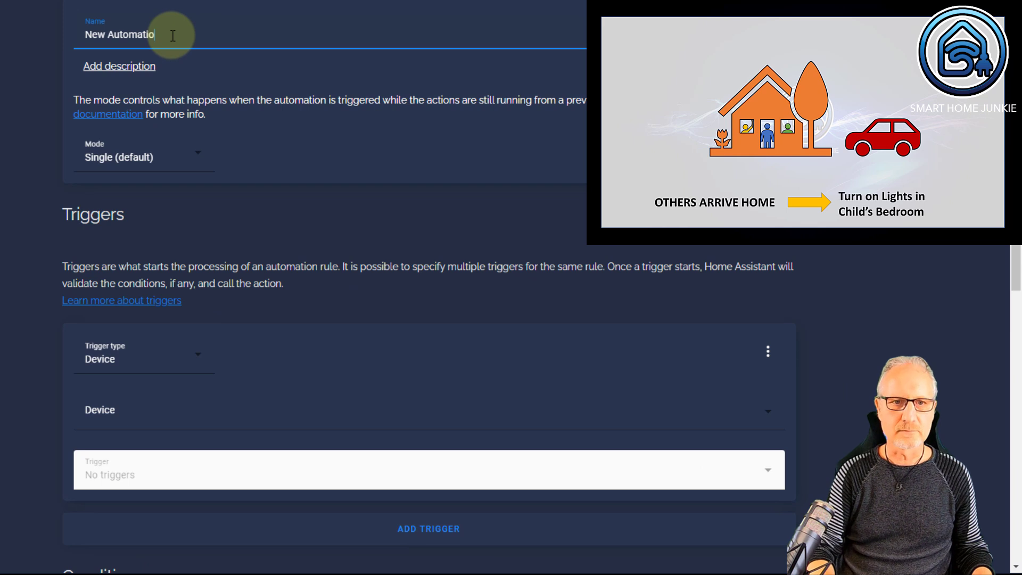
key(BackSpace)
key(BackSpace)
key(BackSpace)
key(BackSpace)
key(BackSpace)
key(BackSpace)
key(BackSpace)
key(BackSpace)
key(BackSpace)
key(BackSpace)
key(BackSpace)
key(BackSpace)
key(BackSpace)
text(Presence)
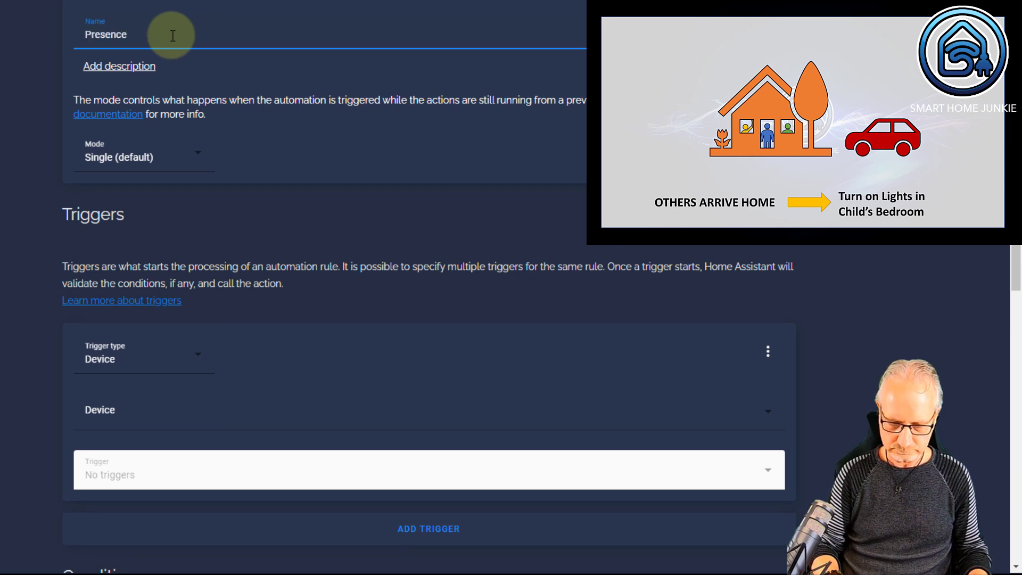
text(: Others)
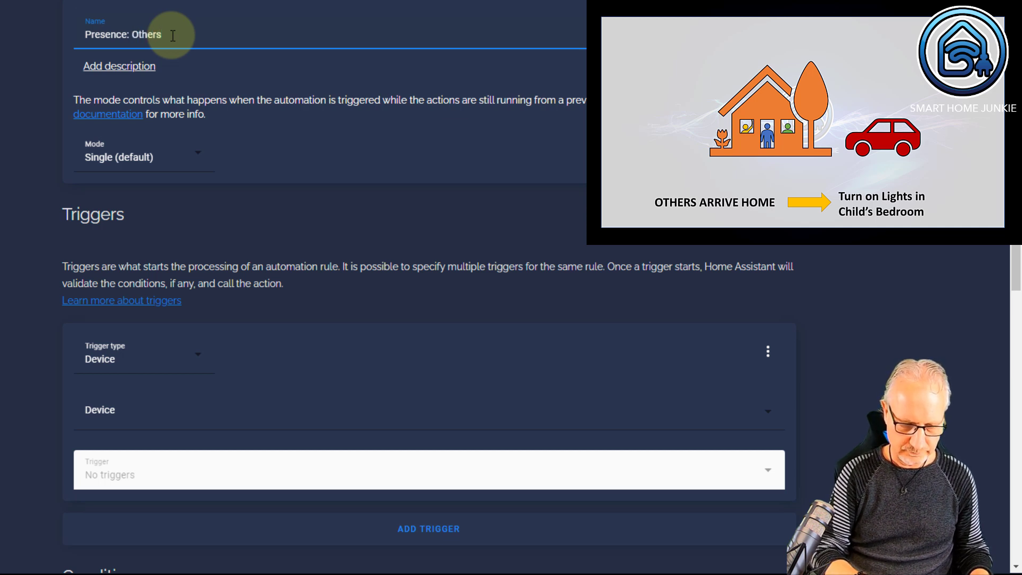
text( Arrive Home)
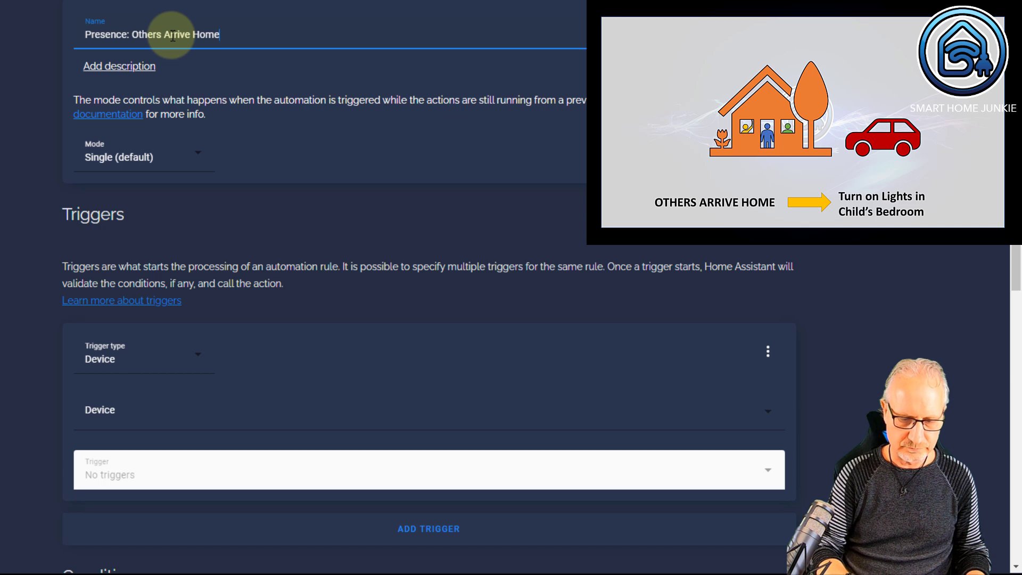
- Make the trigger a State trigger on the "Everybody is home" group entity
key(Tab)
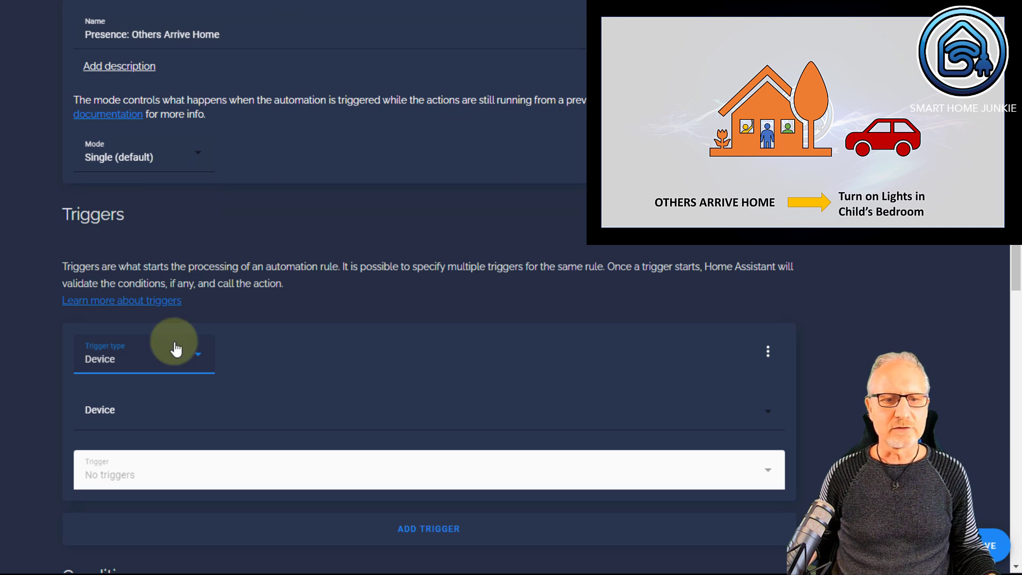
scroll(176, 347, down, 3)
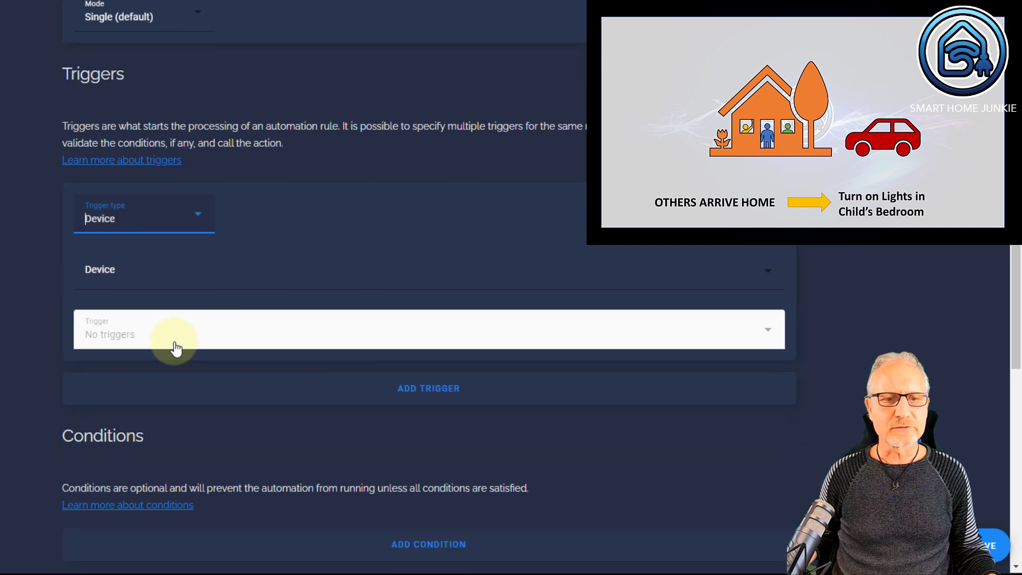
click(142, 220)
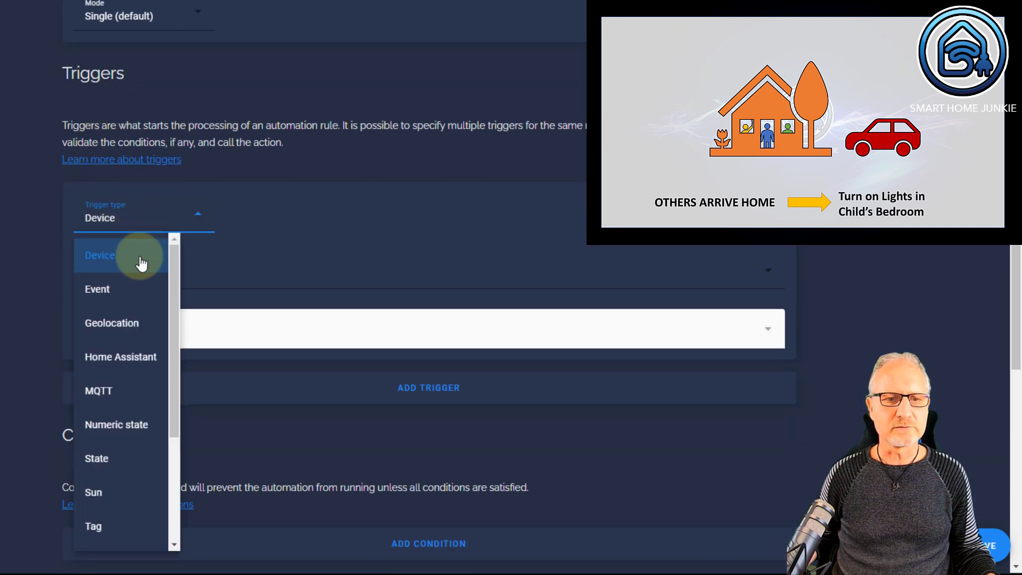
click(99, 459)
scroll(211, 275, down, 2)
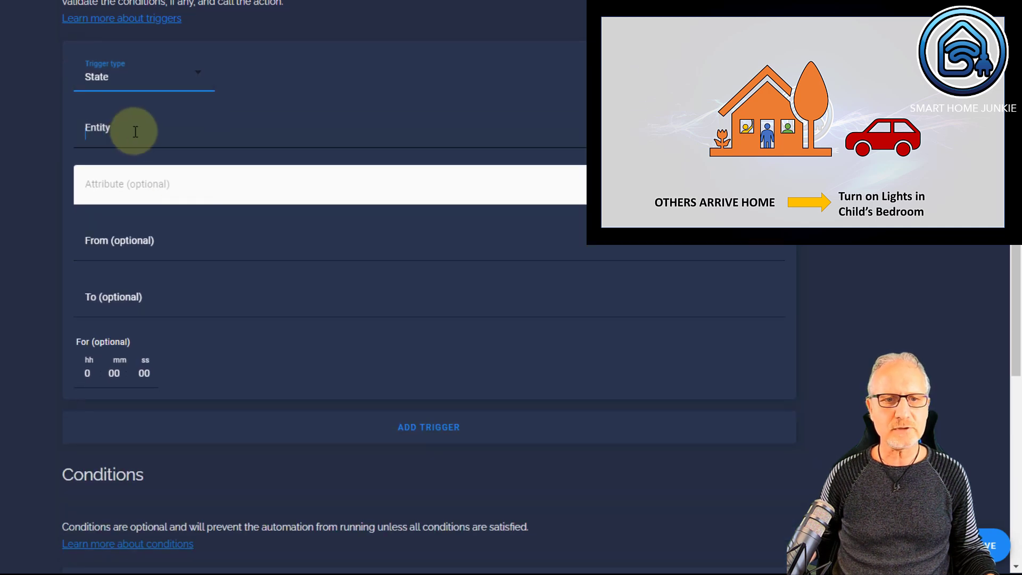
click(135, 131)
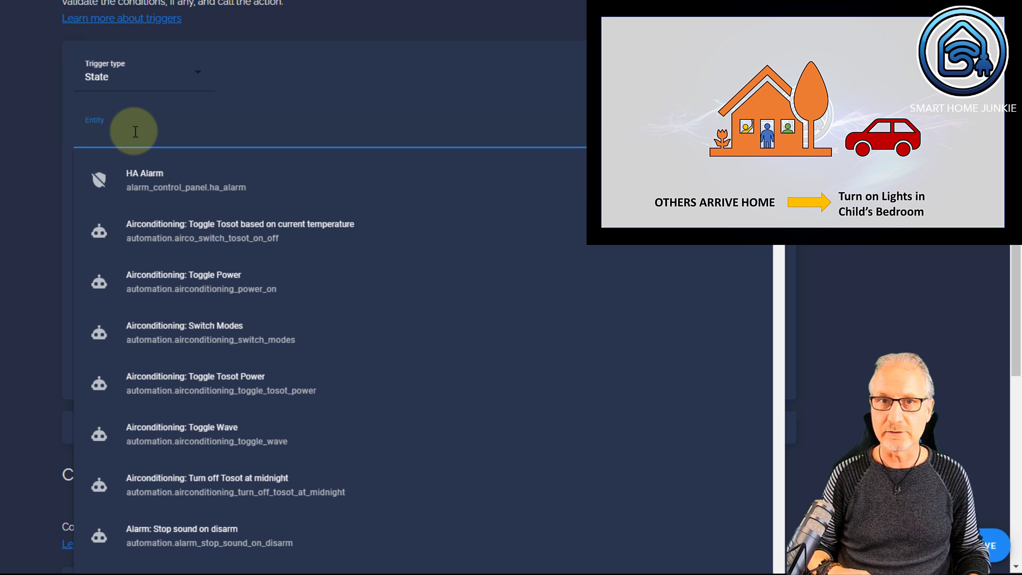
text(every)
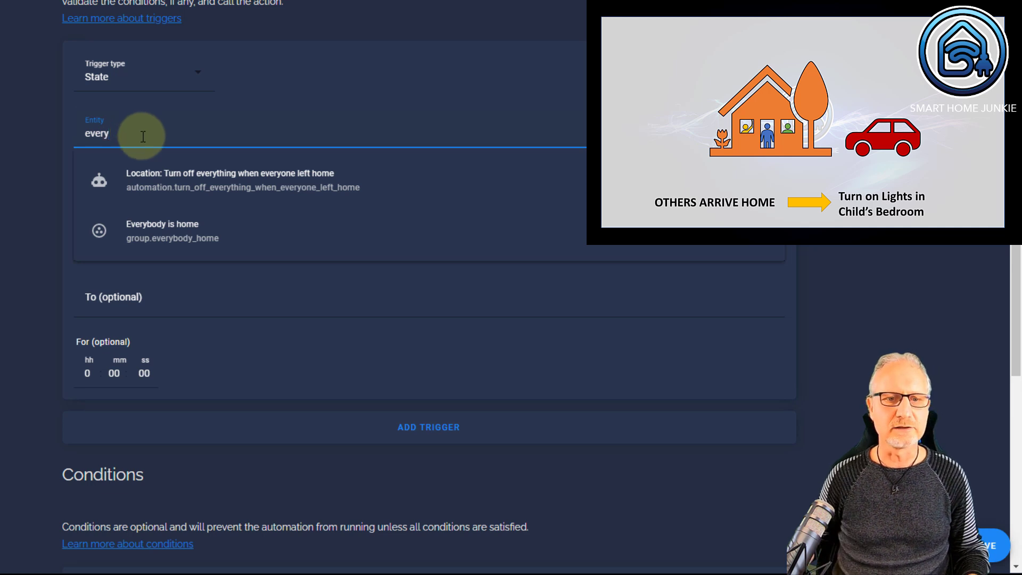
click(154, 234)
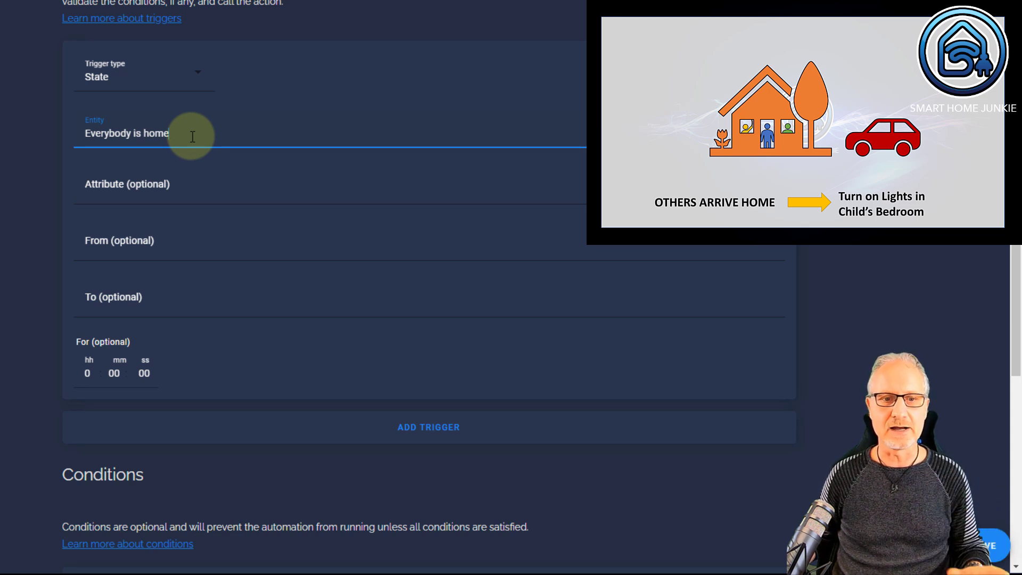
- Set the trigger to fire on a state change from not_home to home
click(142, 240)
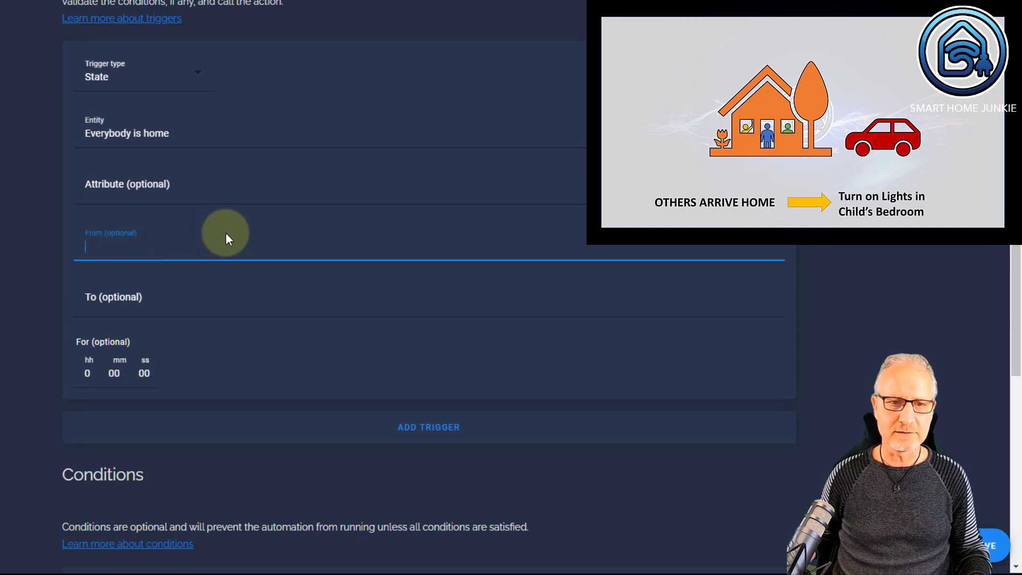
text(no)
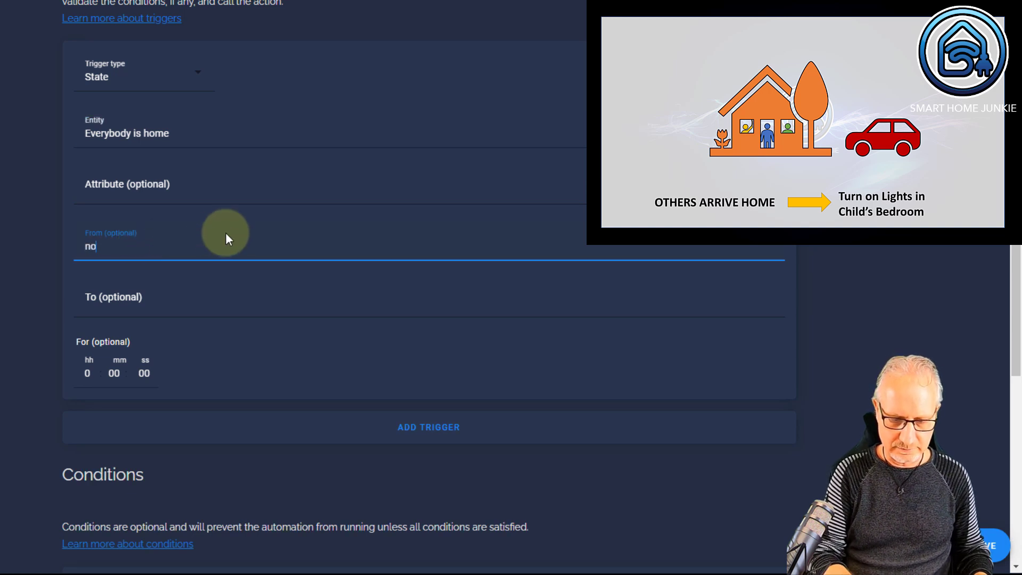
text(t_home)
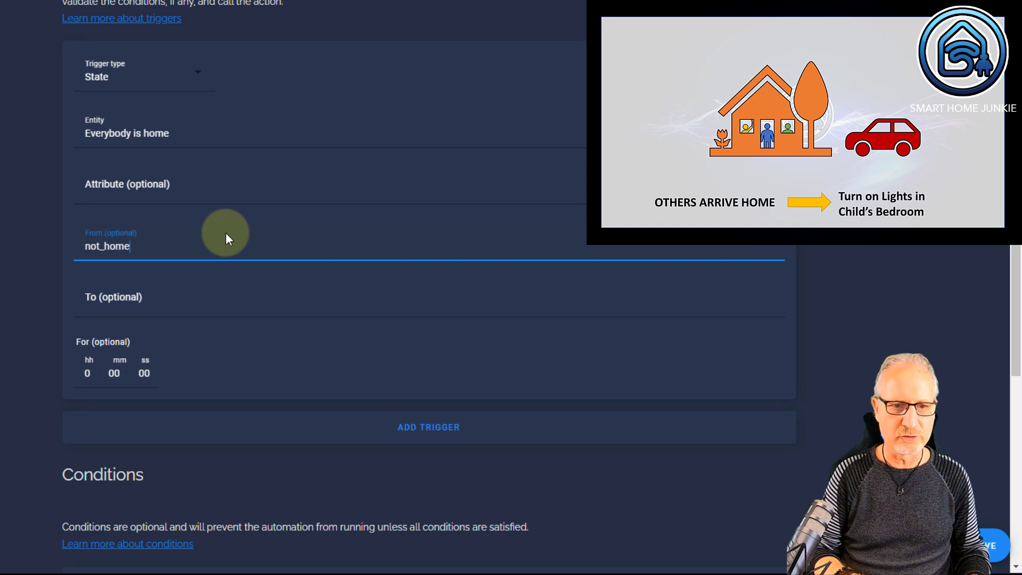
key(Tab)
text(home)
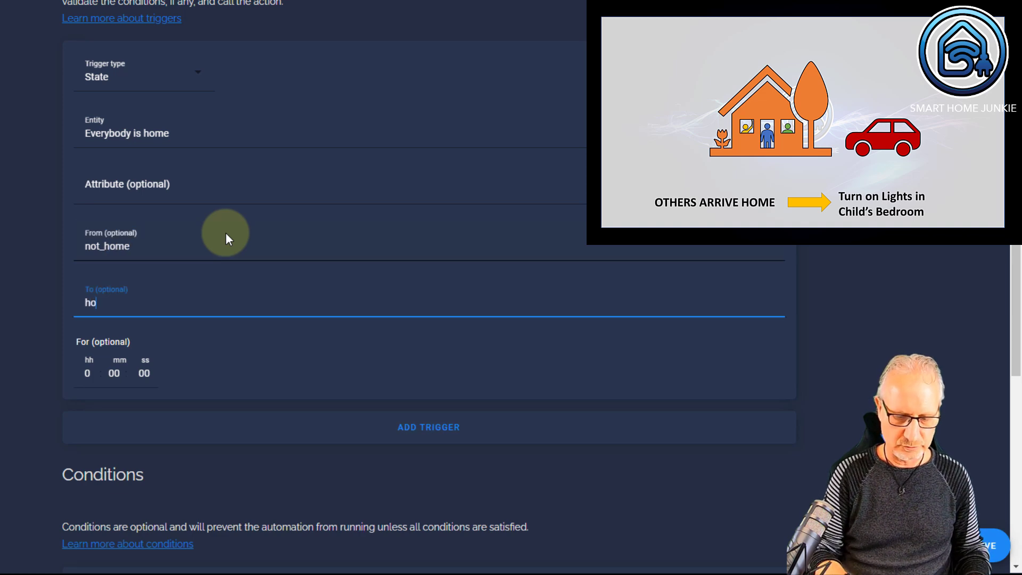
- Make the action a service call to "Light: Turn on"
scroll(226, 234, down, 7)
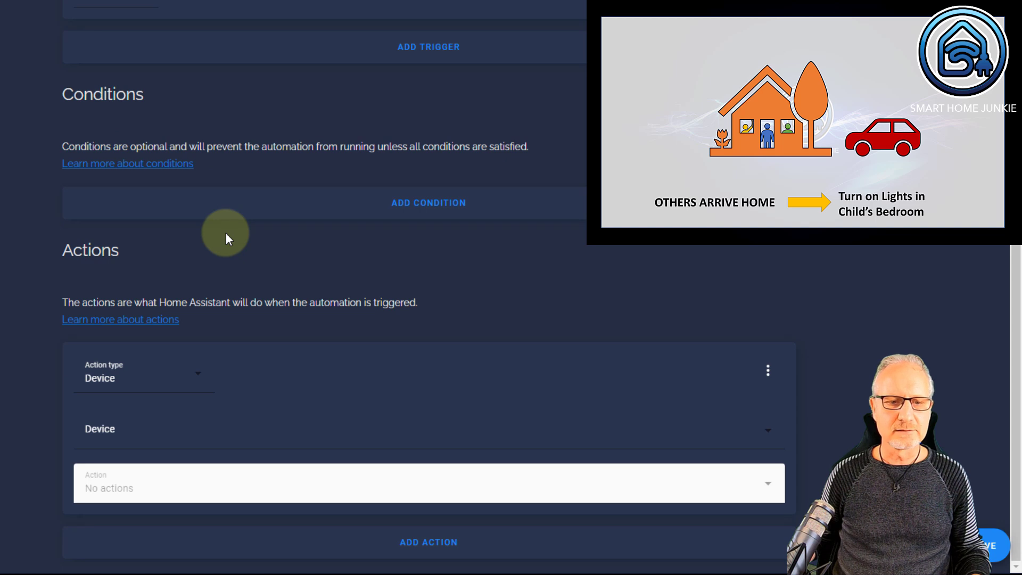
click(180, 385)
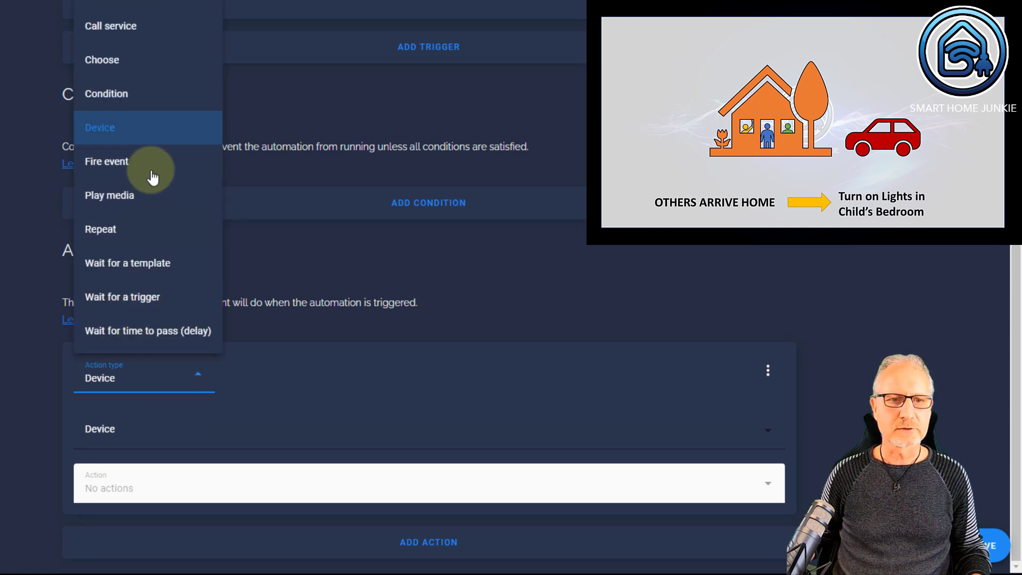
click(132, 24)
click(128, 459)
text(light.turn)
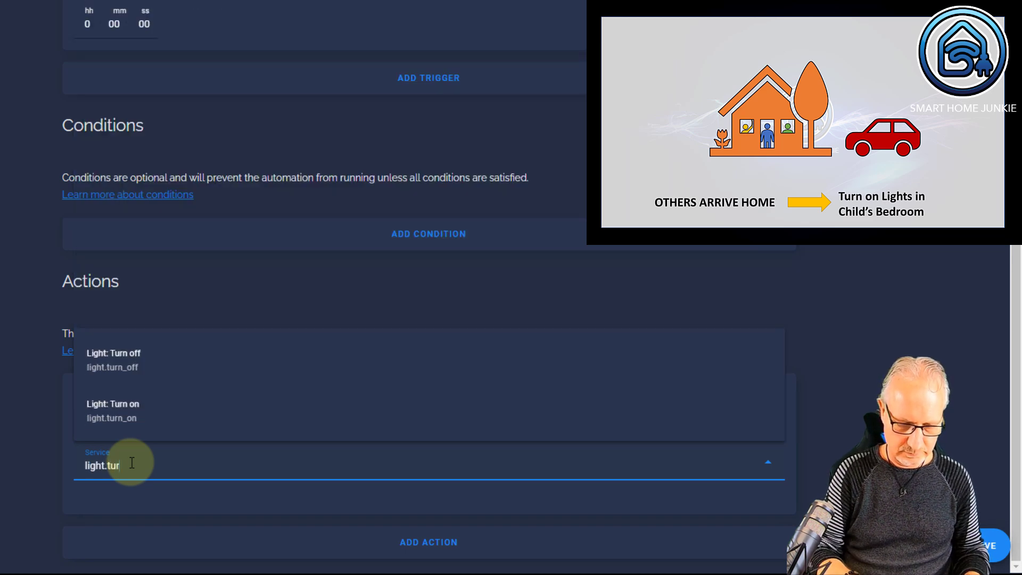
click(141, 417)
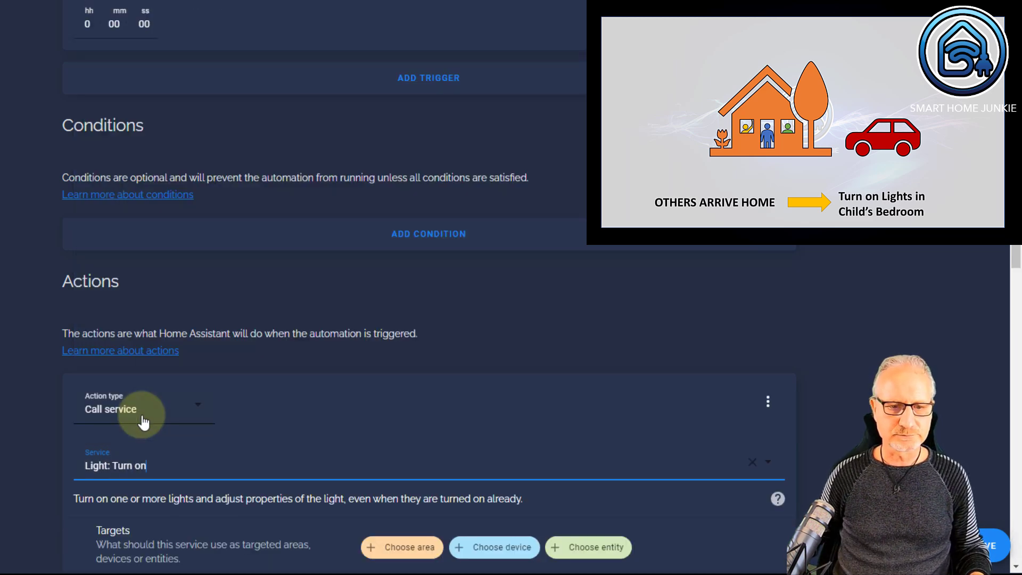
- Target the child's bedroom light entity with the turn-on action and save the automation
scroll(446, 298, down, 4)
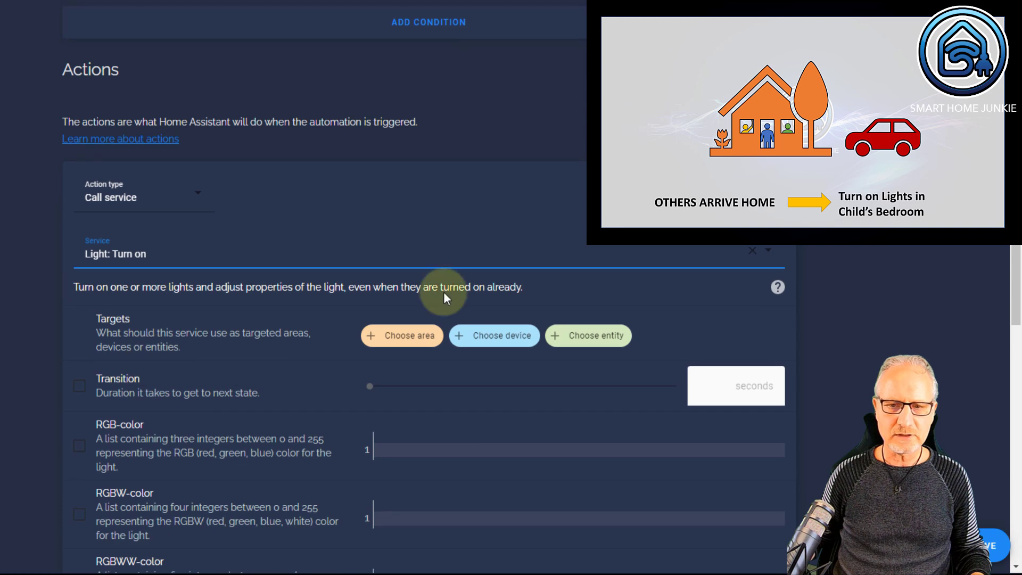
click(605, 336)
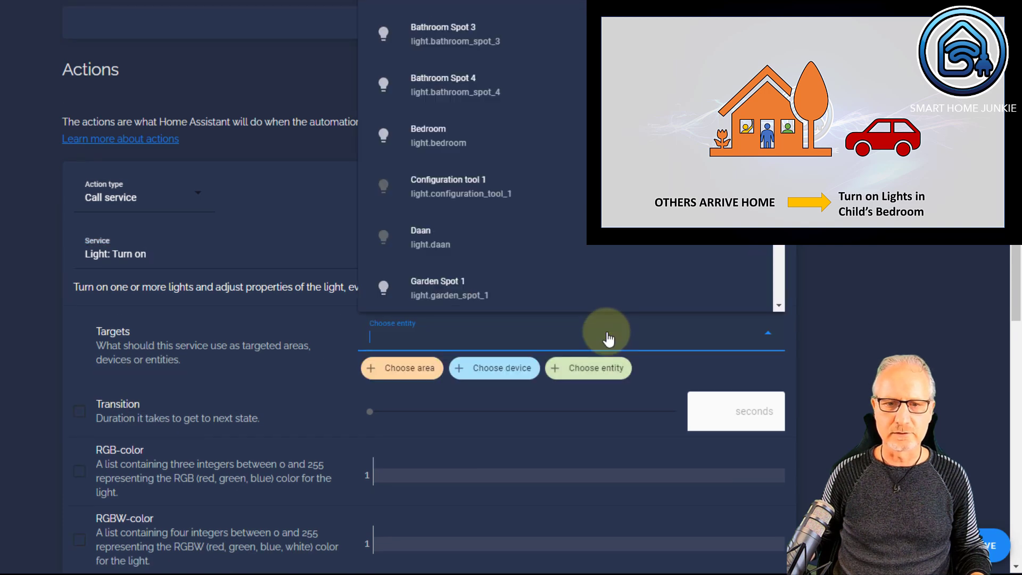
click(437, 245)
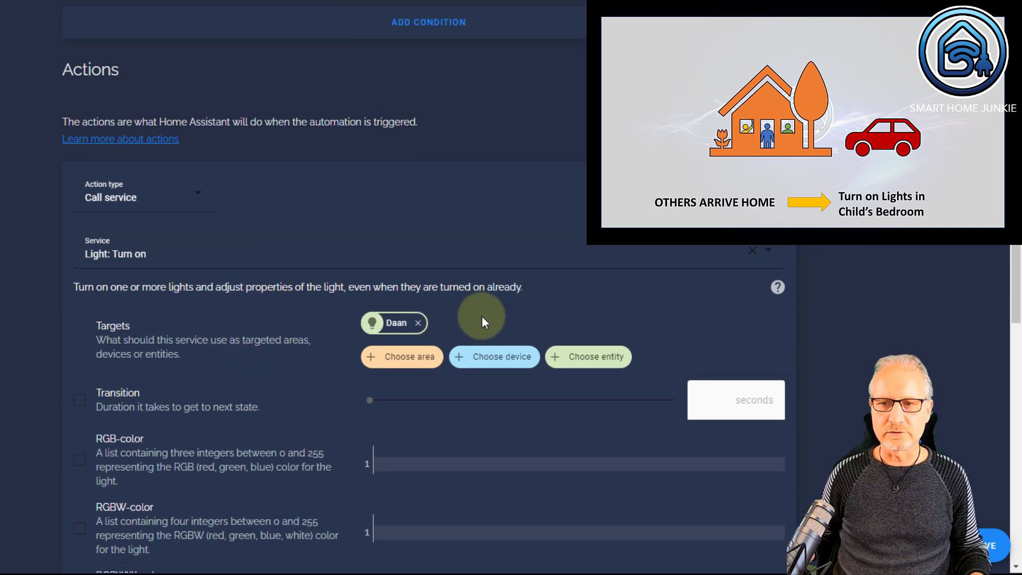
scroll(481, 316, down, 15)
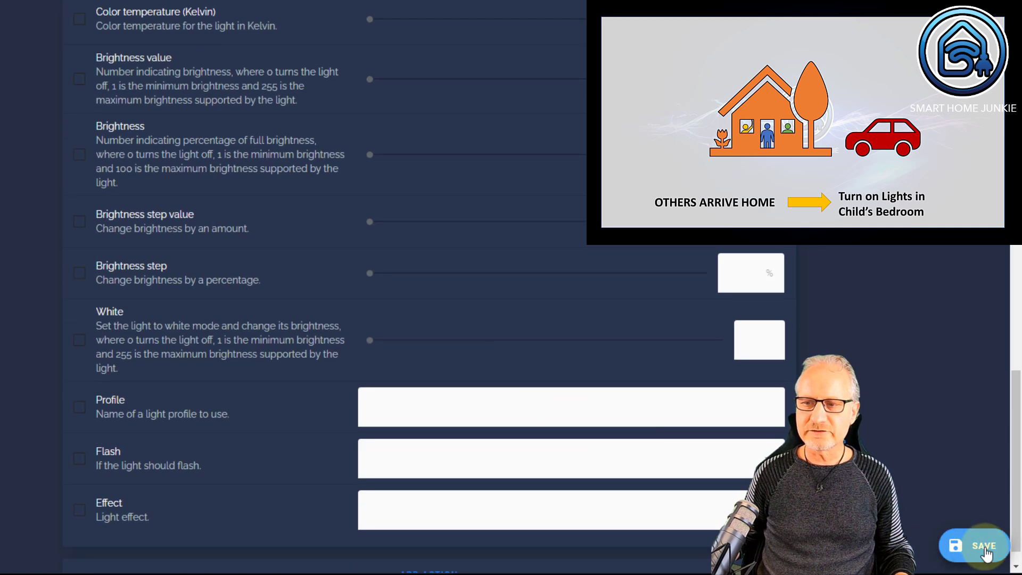
click(985, 549)
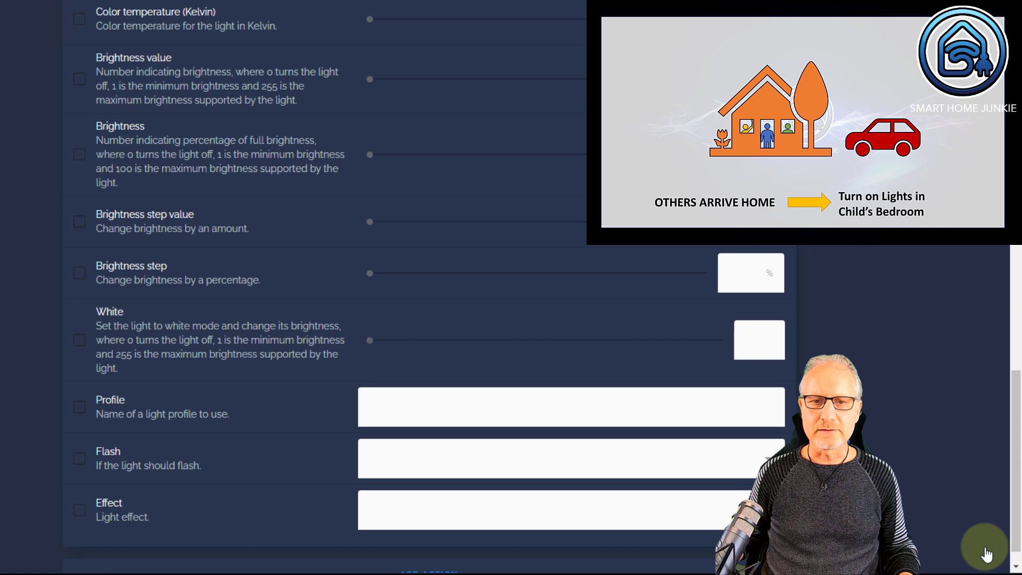
- Replace the trigger's group entity with the OPPO-A74 device tracker and check the trigger's From and To states
scroll(851, 424, up, 20)
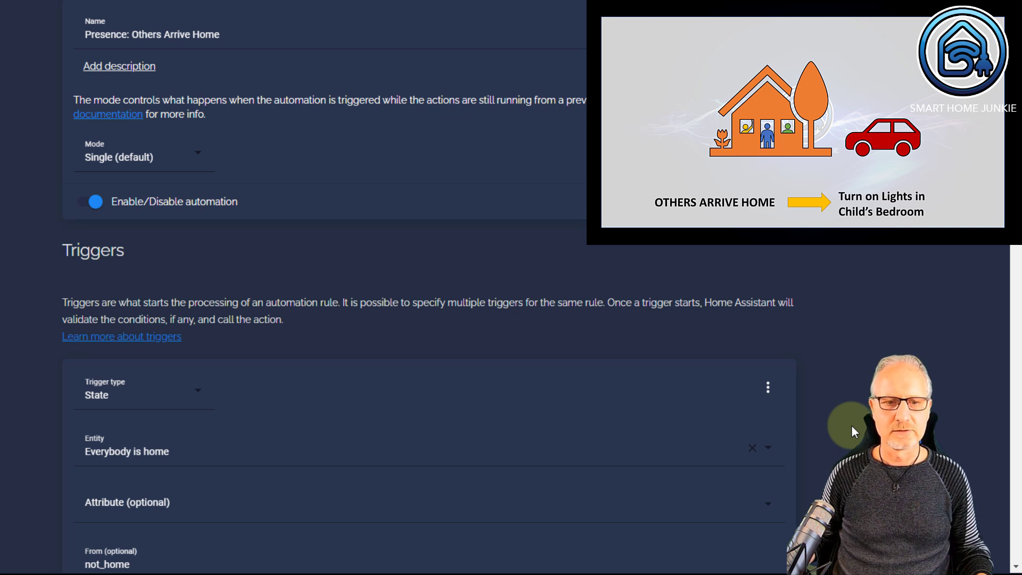
scroll(155, 201, down, 4)
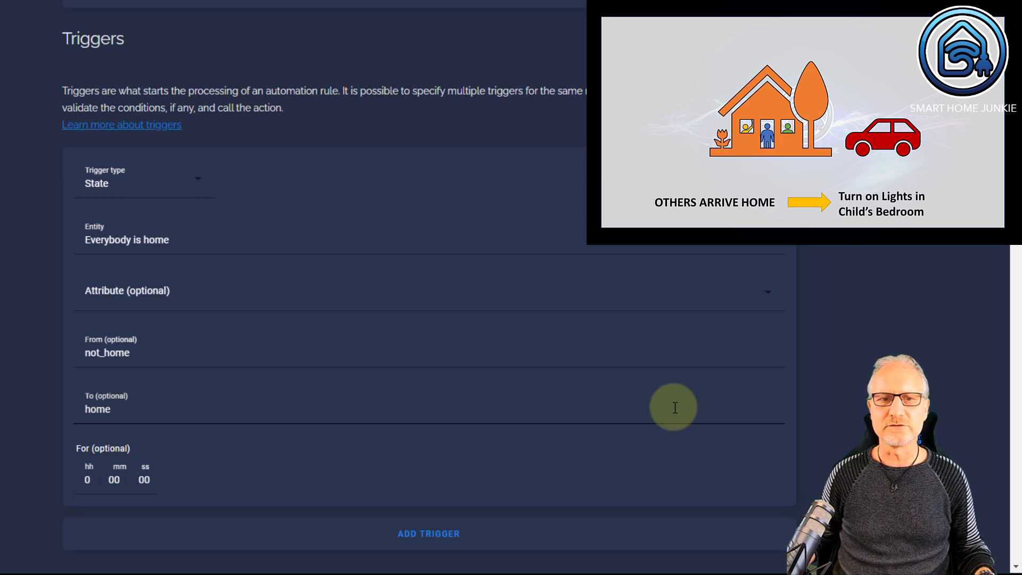
click(189, 241)
drag(189, 241, 69, 241)
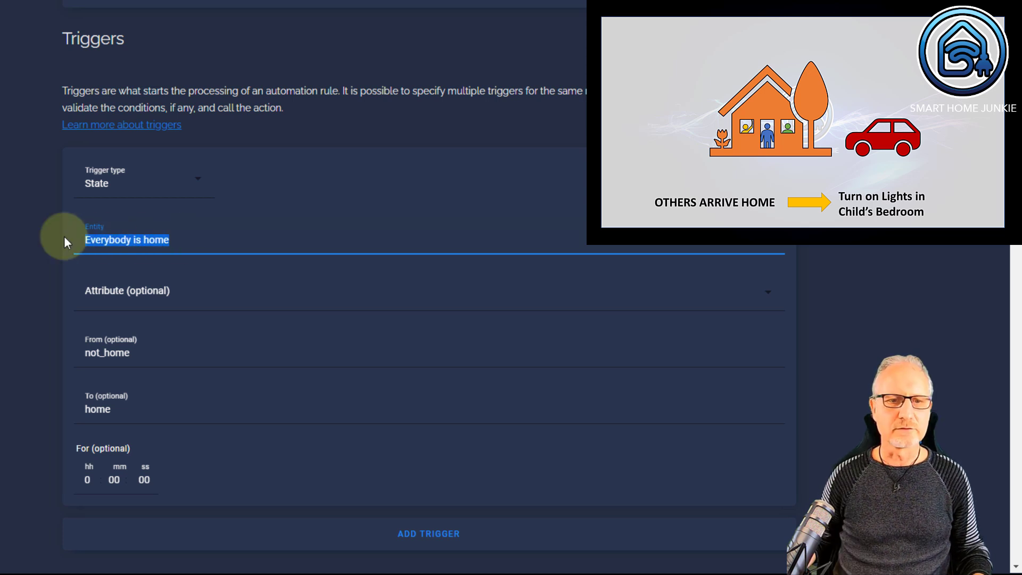
text(de)
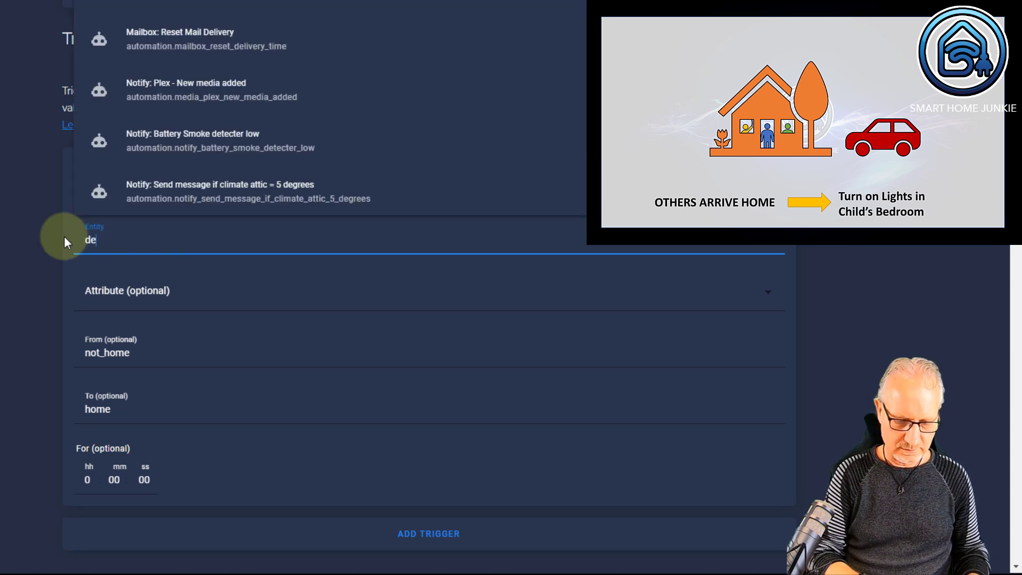
text(vice_trac)
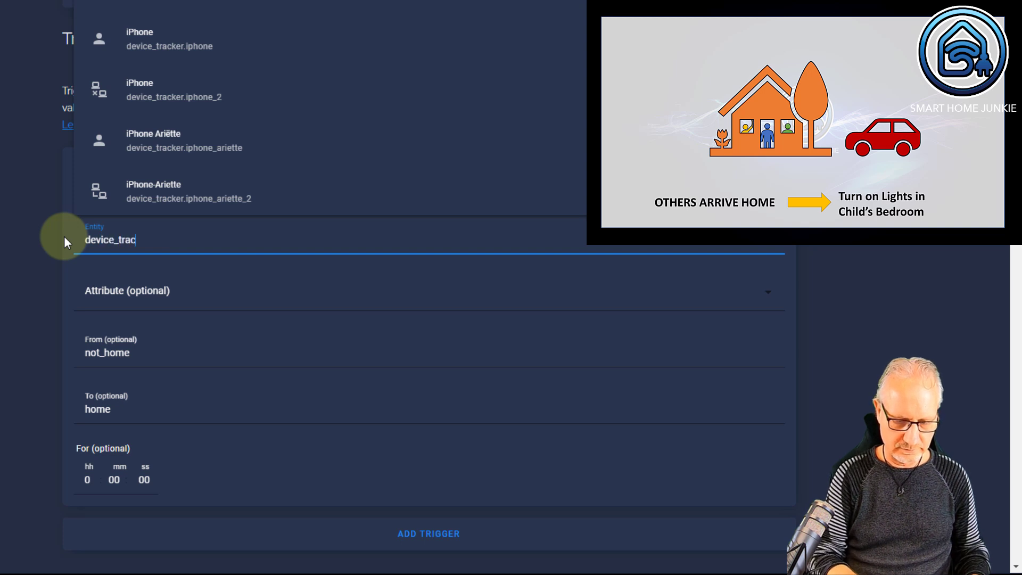
text(ker.opp)
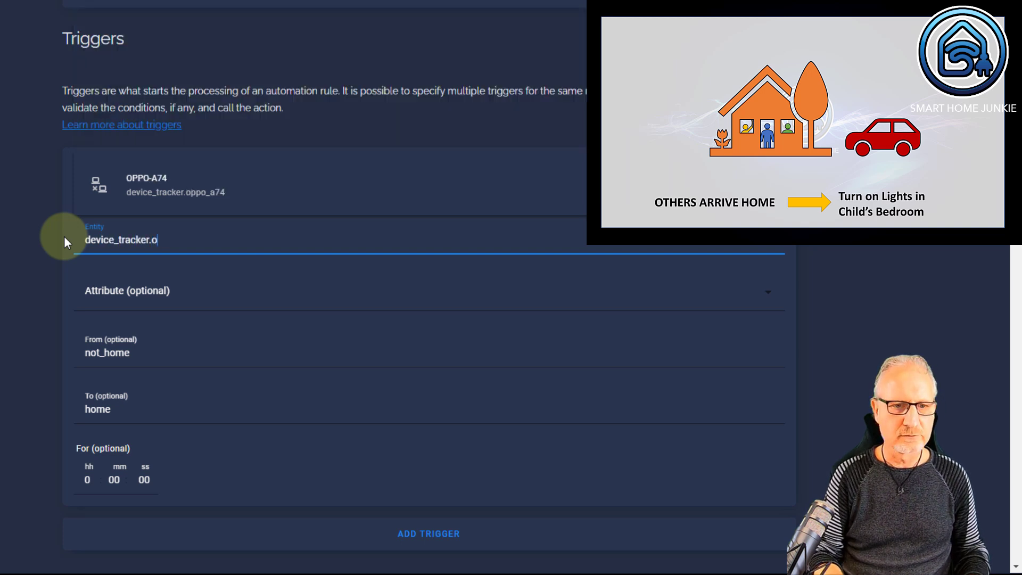
click(156, 191)
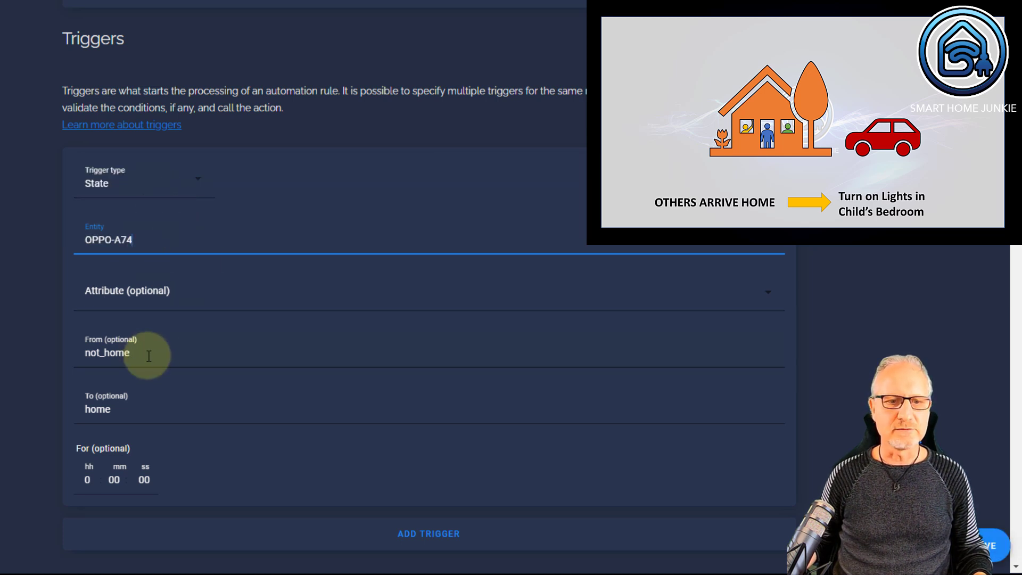
drag(149, 356, 84, 355)
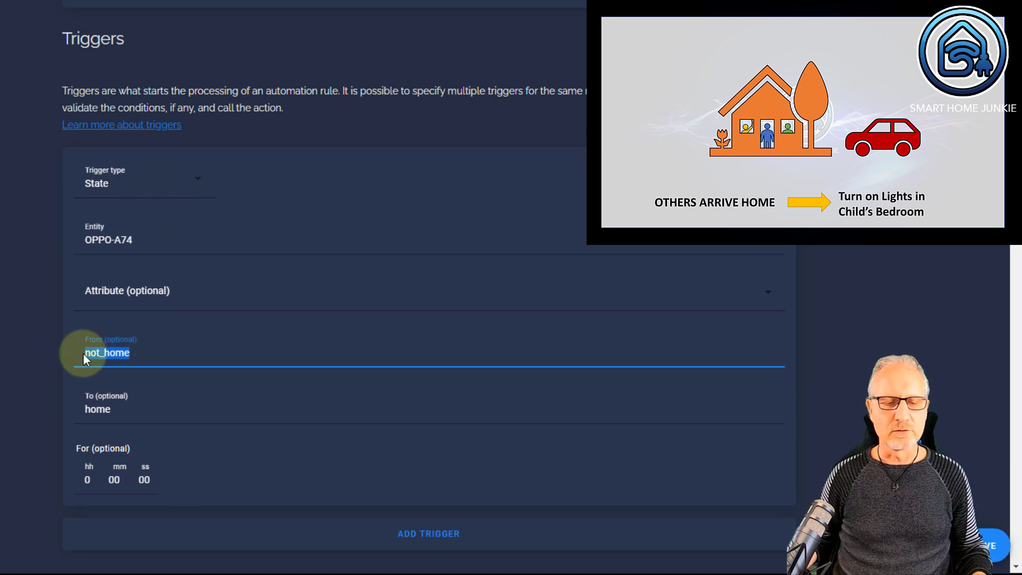
click(124, 410)
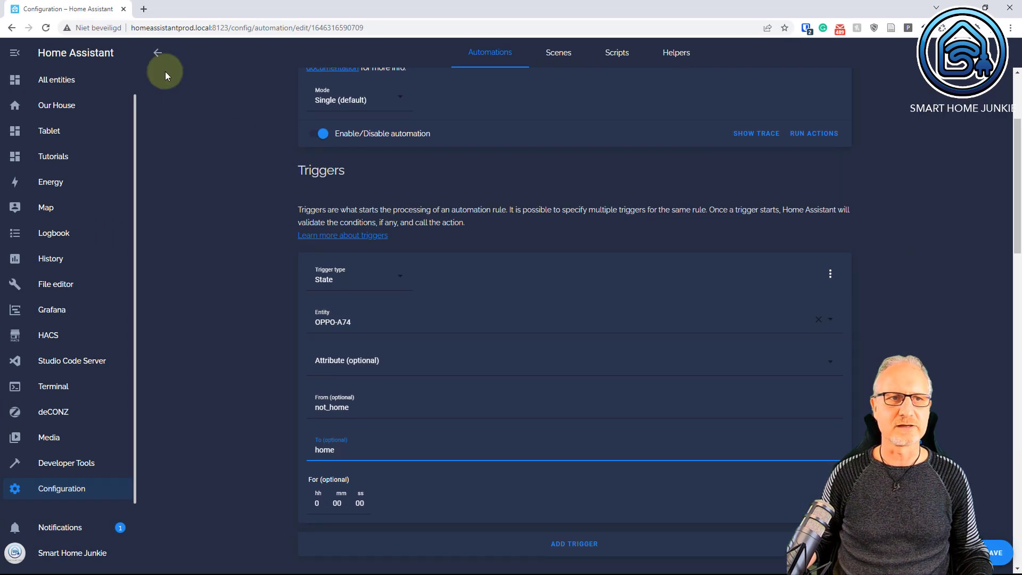
- Go back to the automations list and start a new empty automation for everybody leaving
click(155, 52)
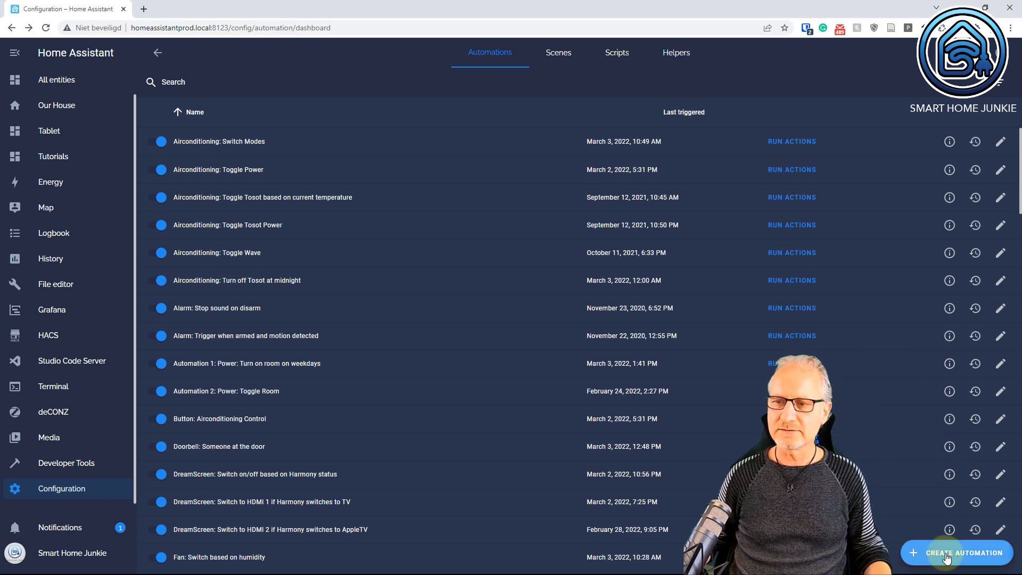
click(947, 555)
click(456, 352)
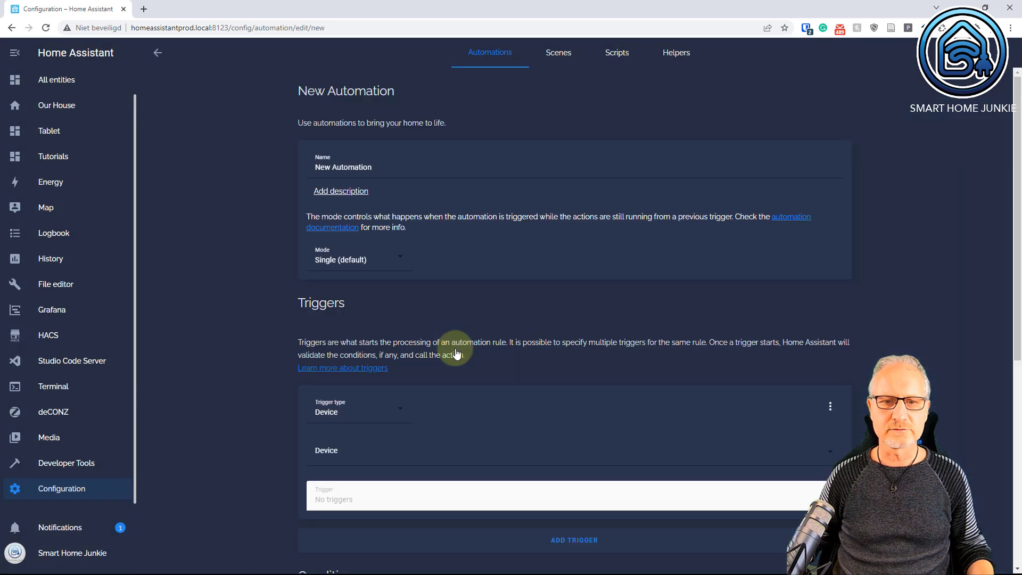
- Name the new automation "Presence: Everybody leaves home"
click(387, 166)
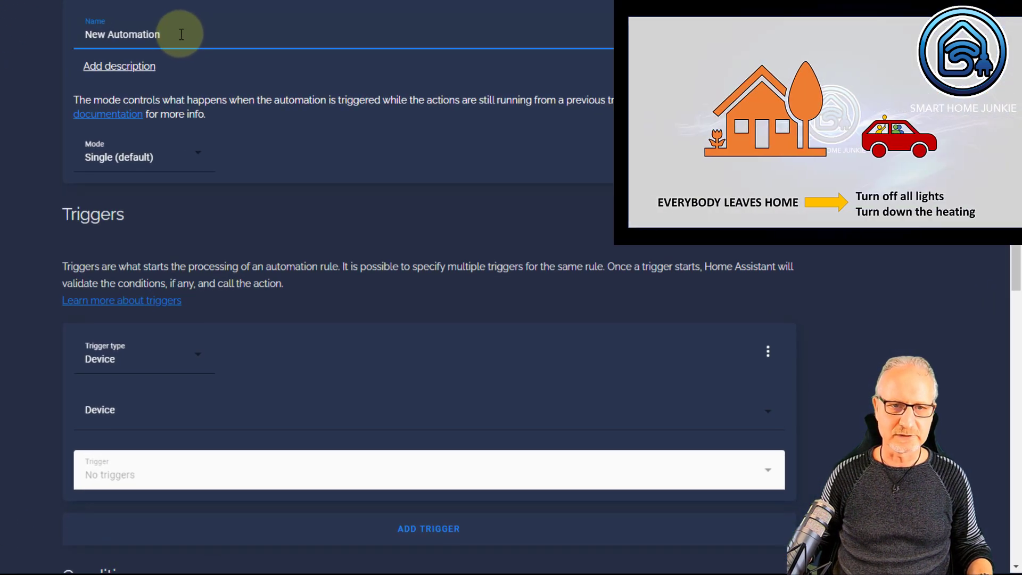
drag(182, 34, 76, 37)
text(Pre)
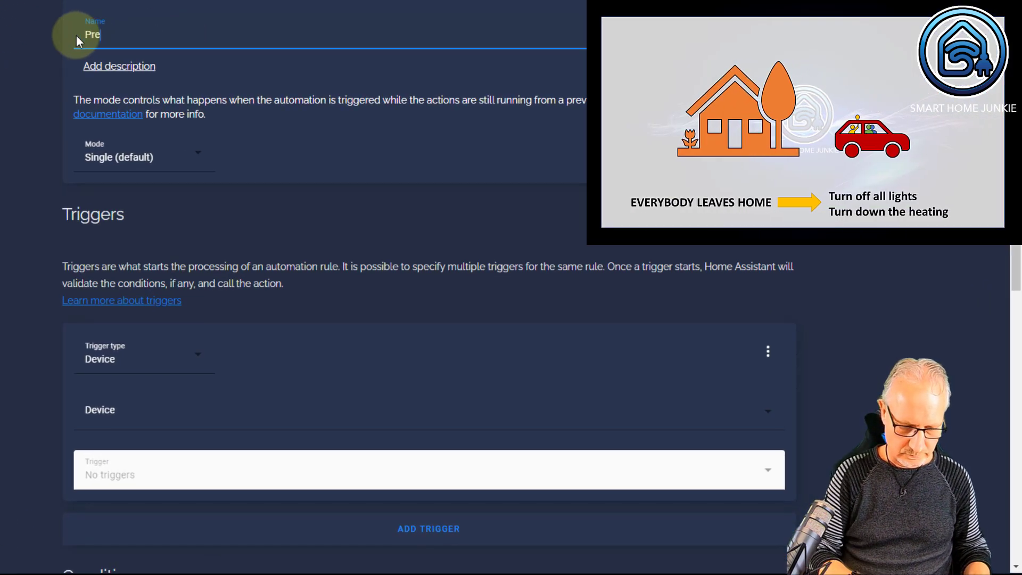
text(sence: Everybody )
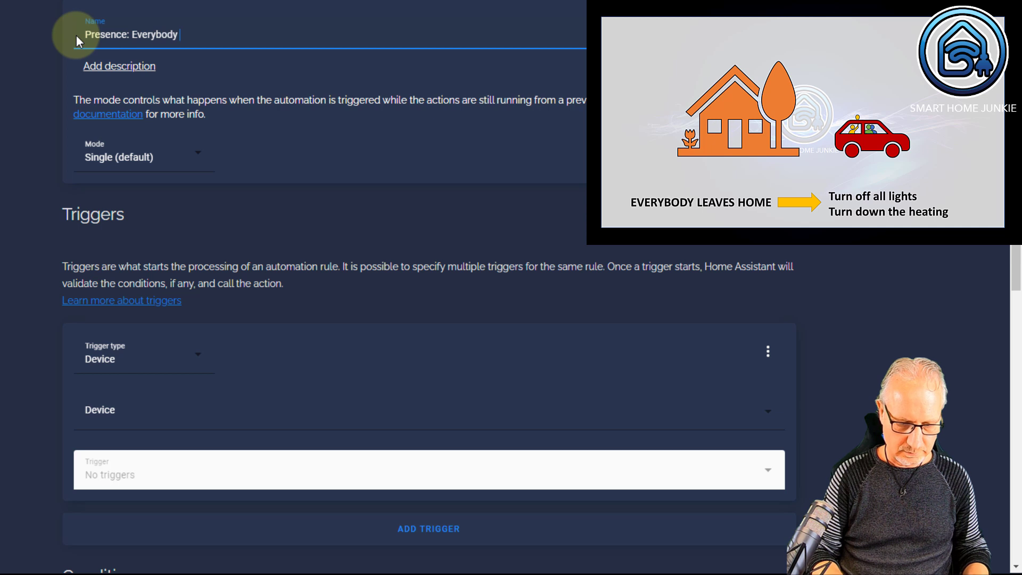
text(leaves )
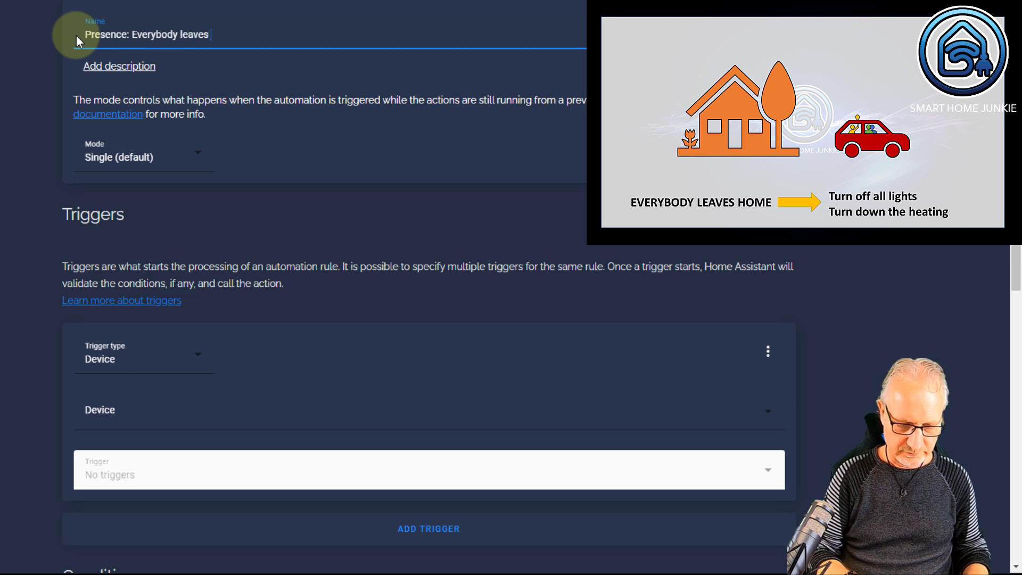
text(home)
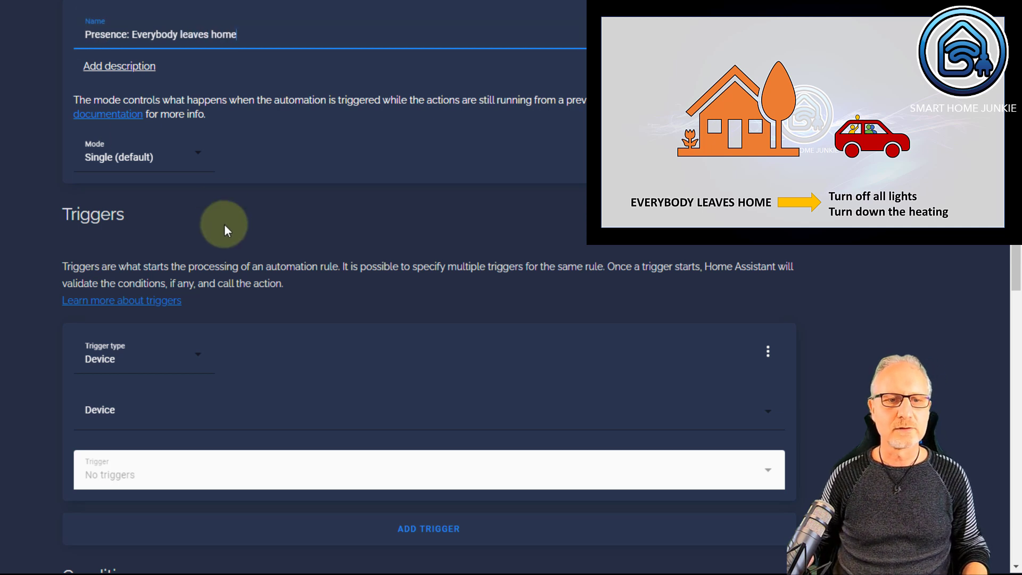
- Make the trigger a State trigger on the "Somebody is home" group entity
scroll(240, 262, down, 4)
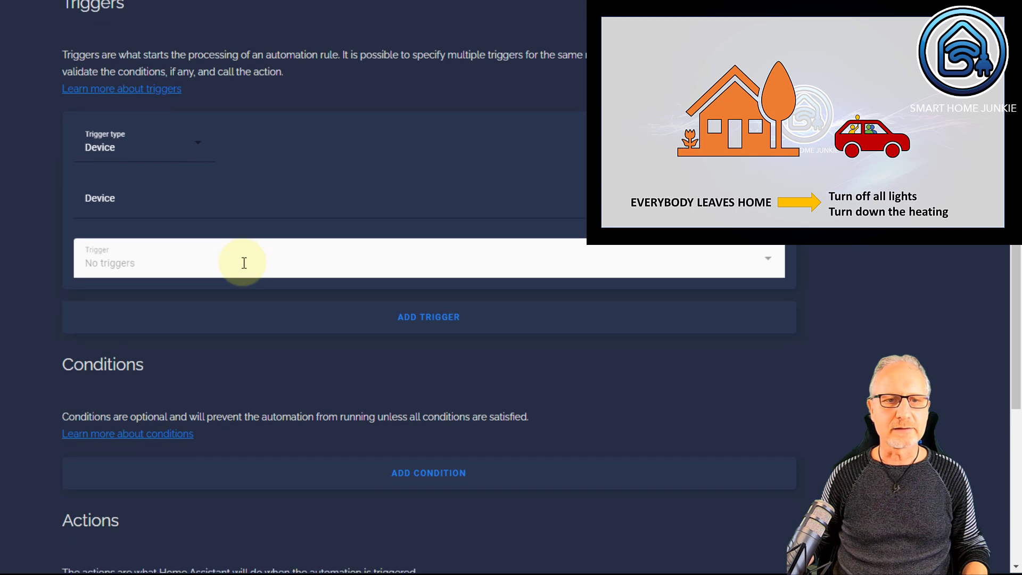
click(160, 161)
click(104, 388)
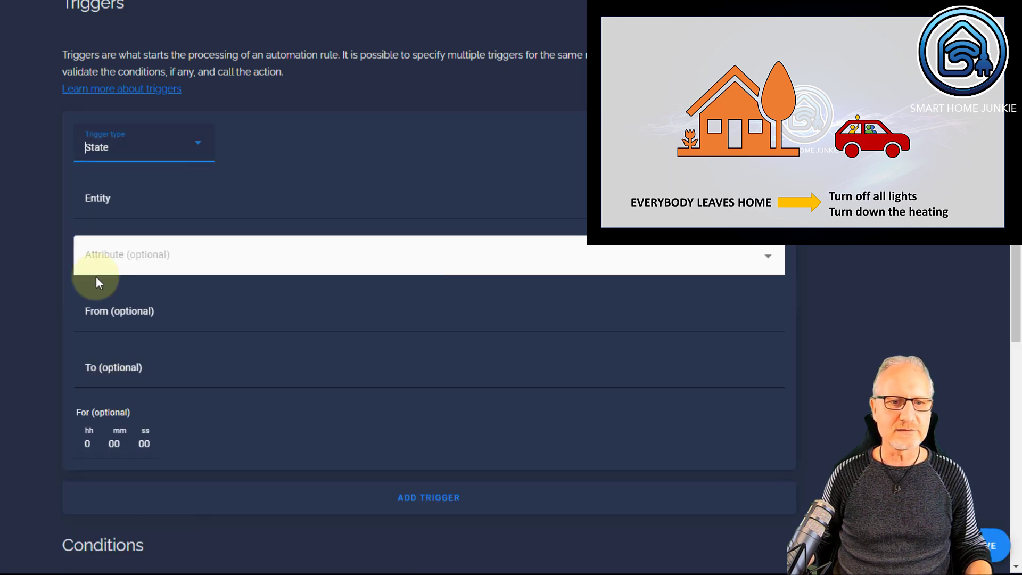
click(140, 197)
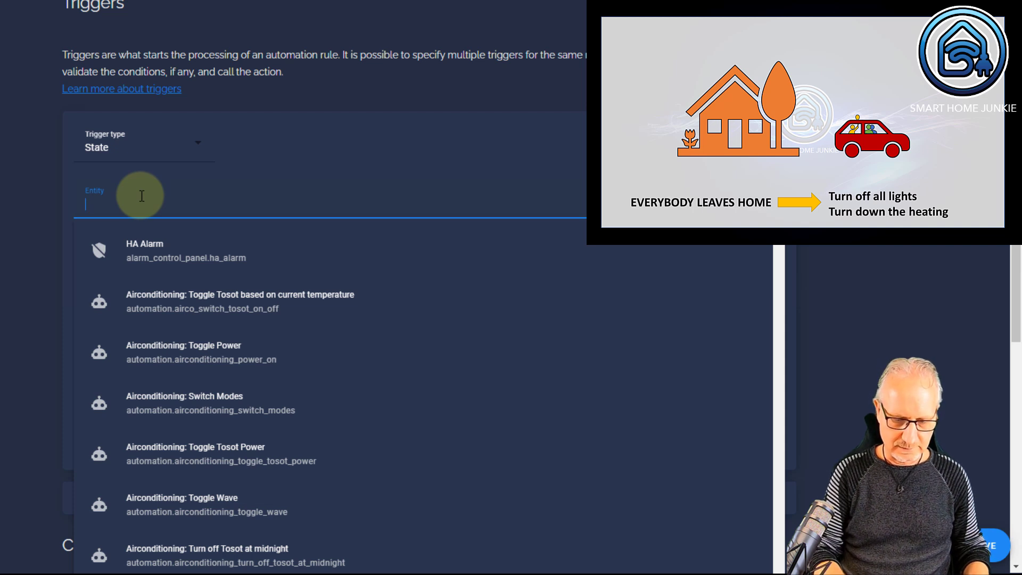
text(some)
text(body)
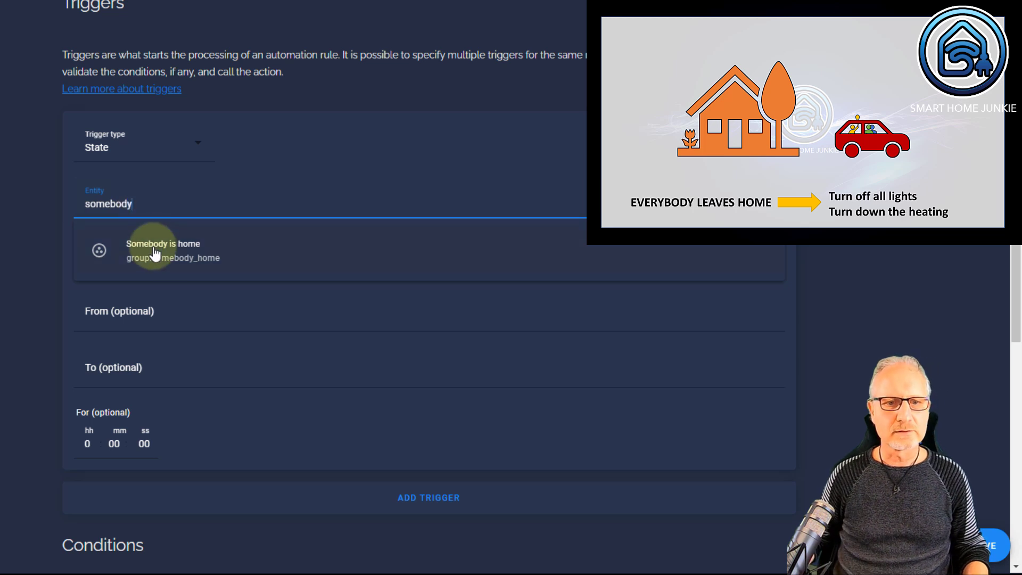
click(165, 249)
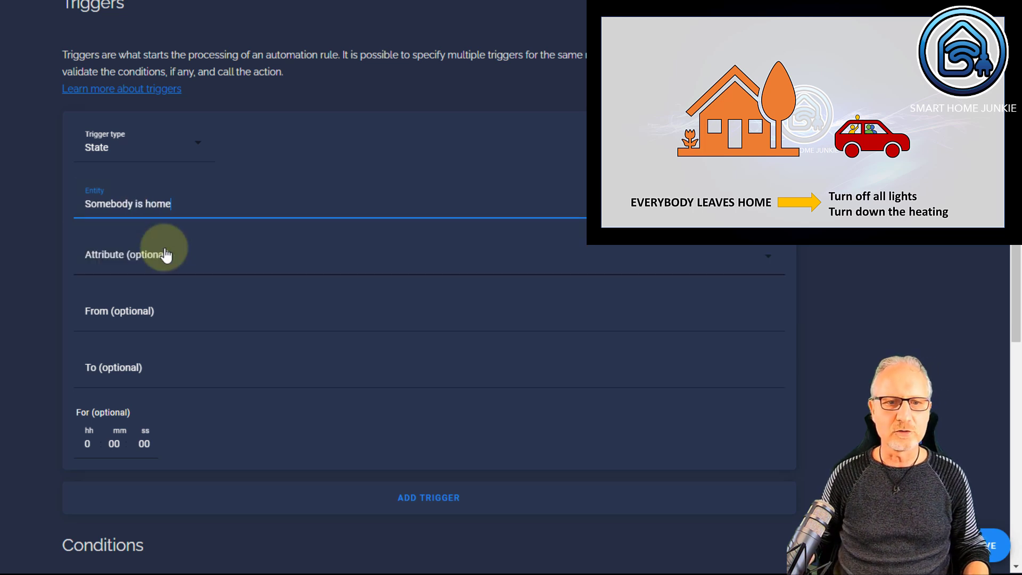
- Set the trigger to fire when the group's state changes from home to not_home
click(140, 316)
text(home)
key(Tab)
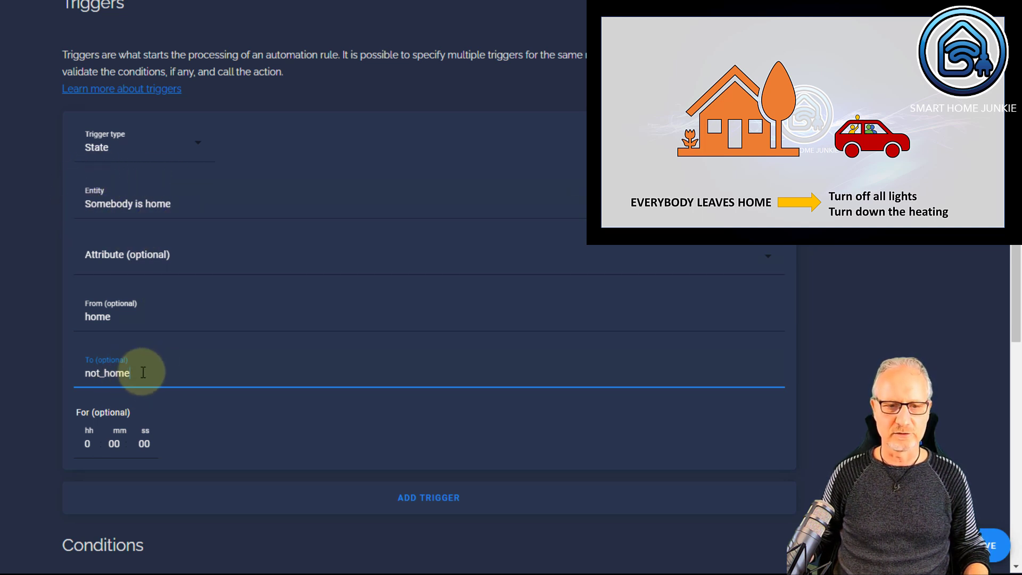
- Make the first action a service call to "Light: Turn off"
scroll(143, 372, down, 8)
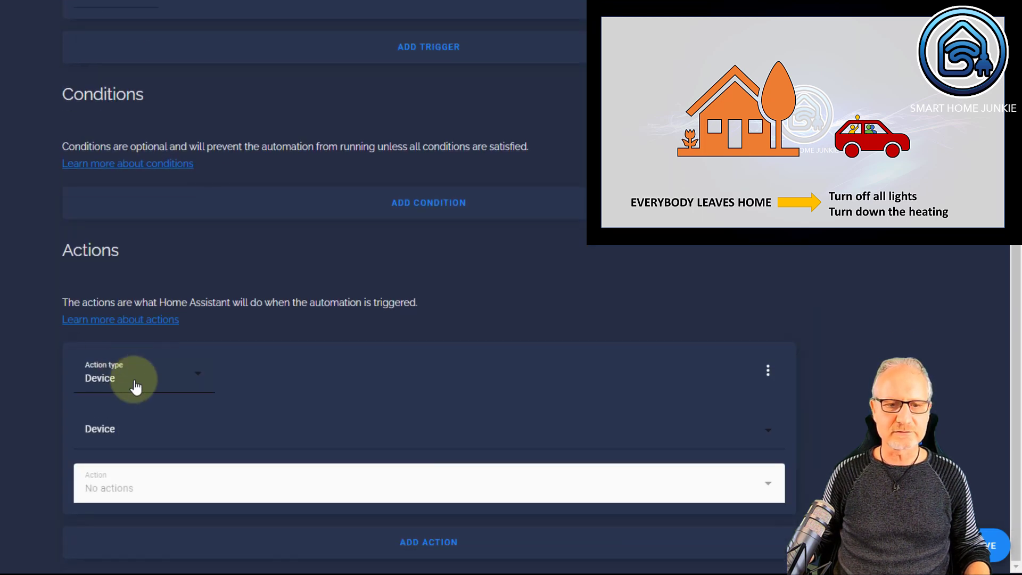
click(137, 390)
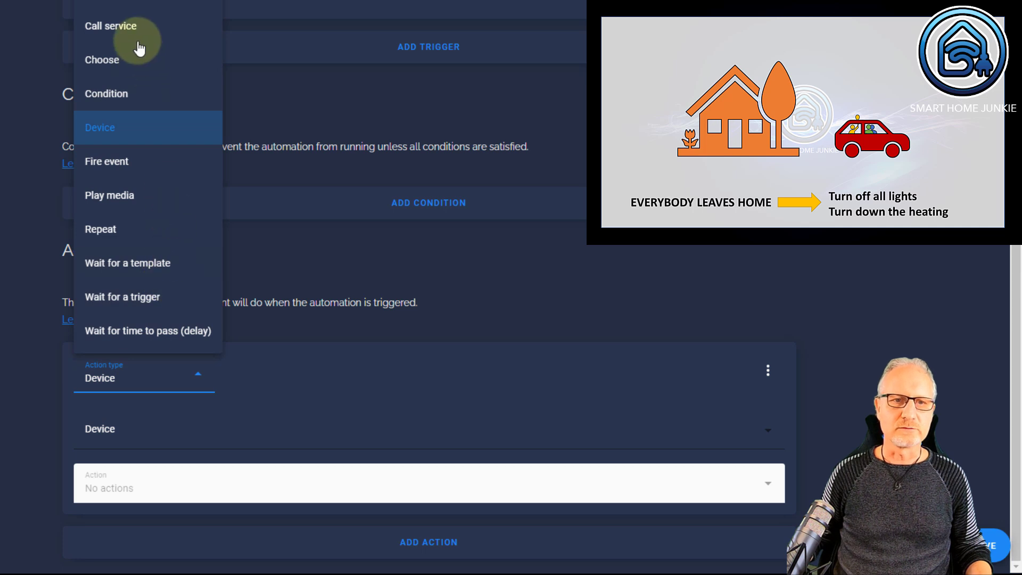
click(127, 28)
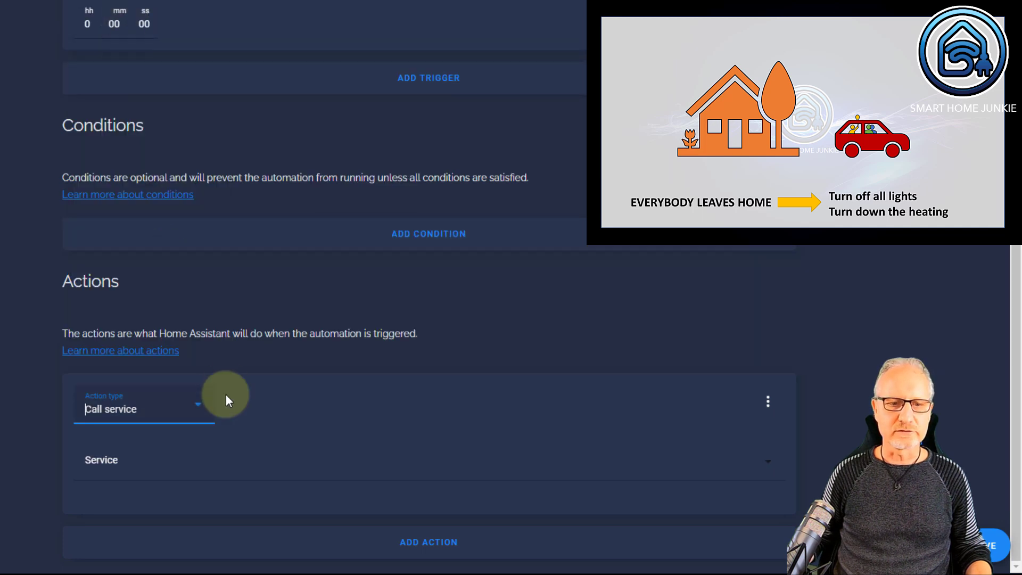
click(132, 461)
text(l)
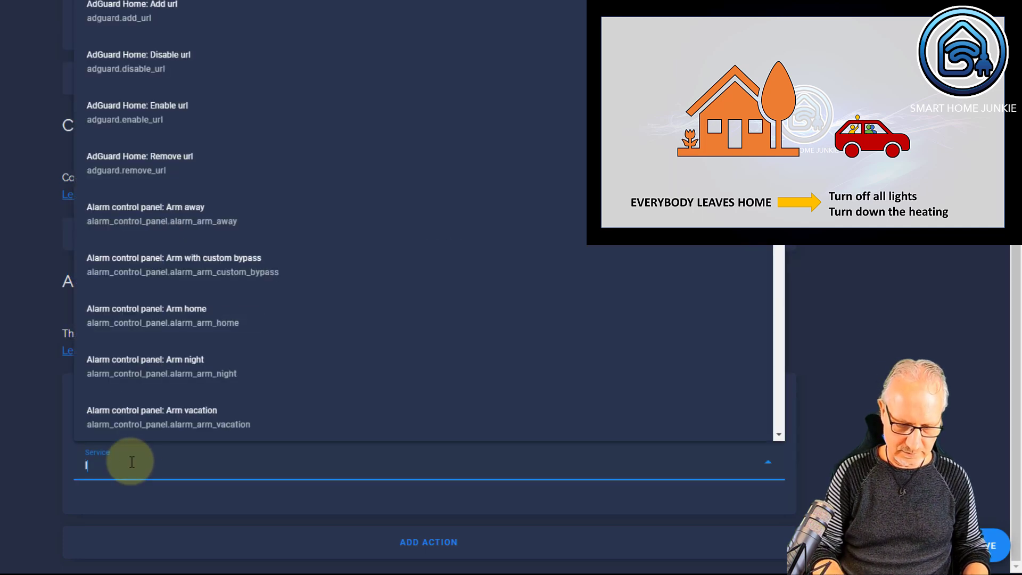
text(ight.turn)
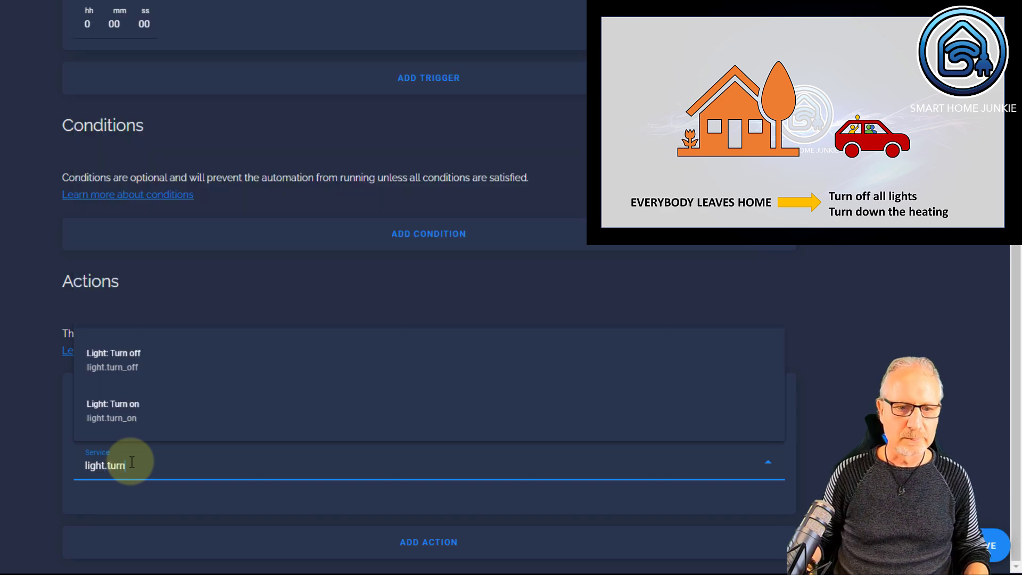
click(130, 375)
- Target the LivingRoom light entity (light.livingroom) with the turn-off action
scroll(346, 403, down, 3)
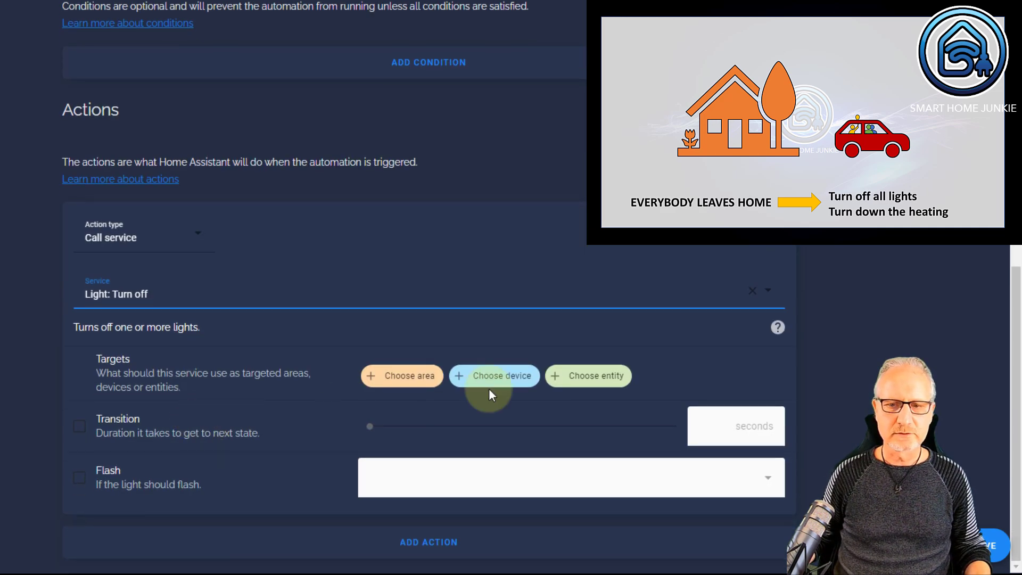
click(612, 382)
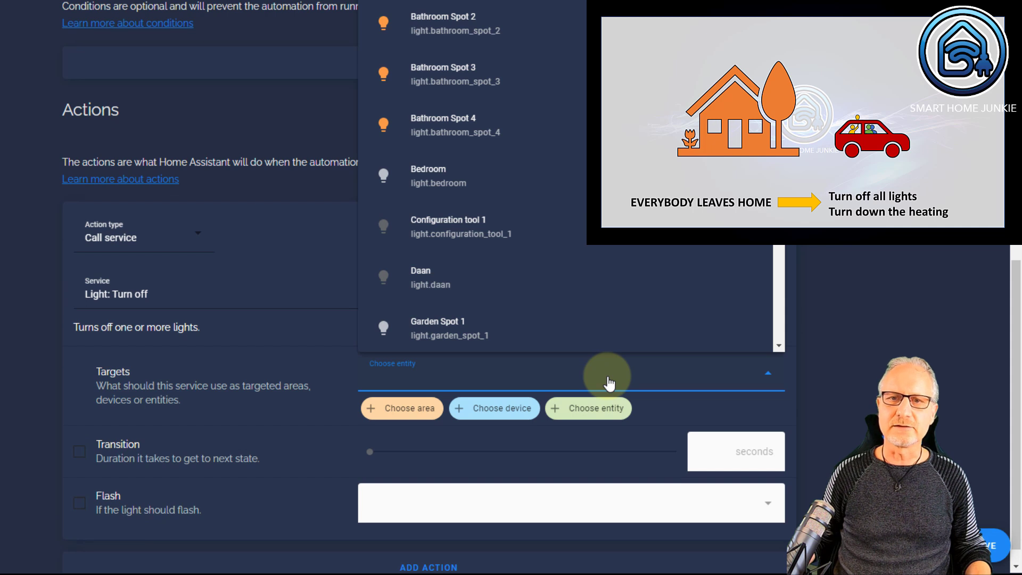
text(living)
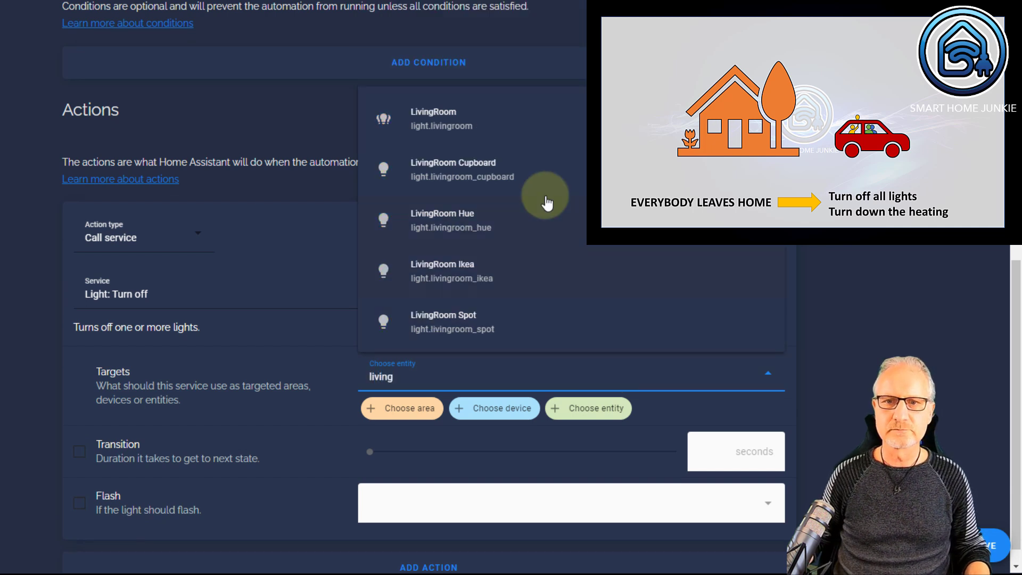
click(450, 118)
scroll(239, 347, down, 1)
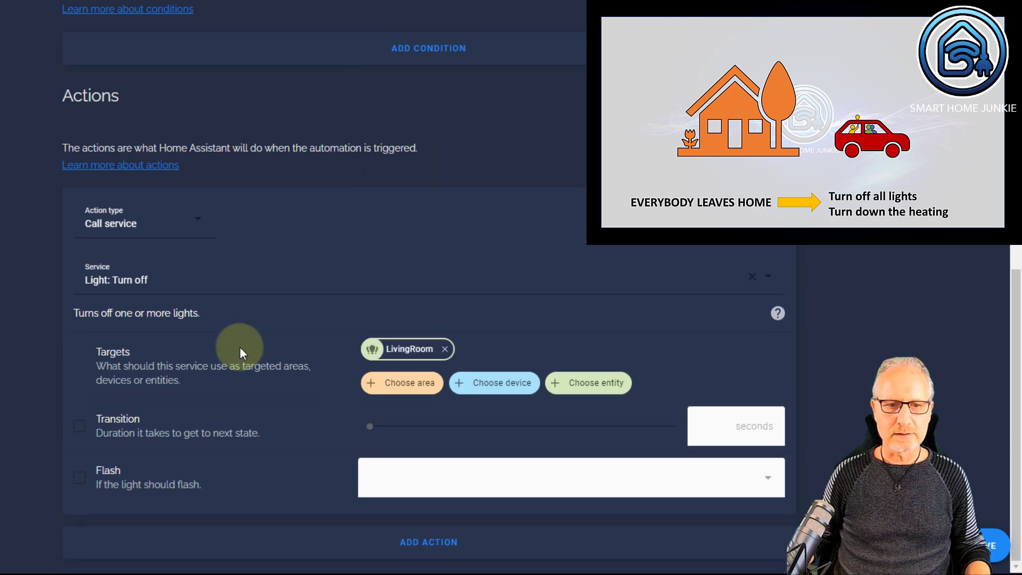
- Add a second action that calls the service "Climate: Set temperature"
click(440, 540)
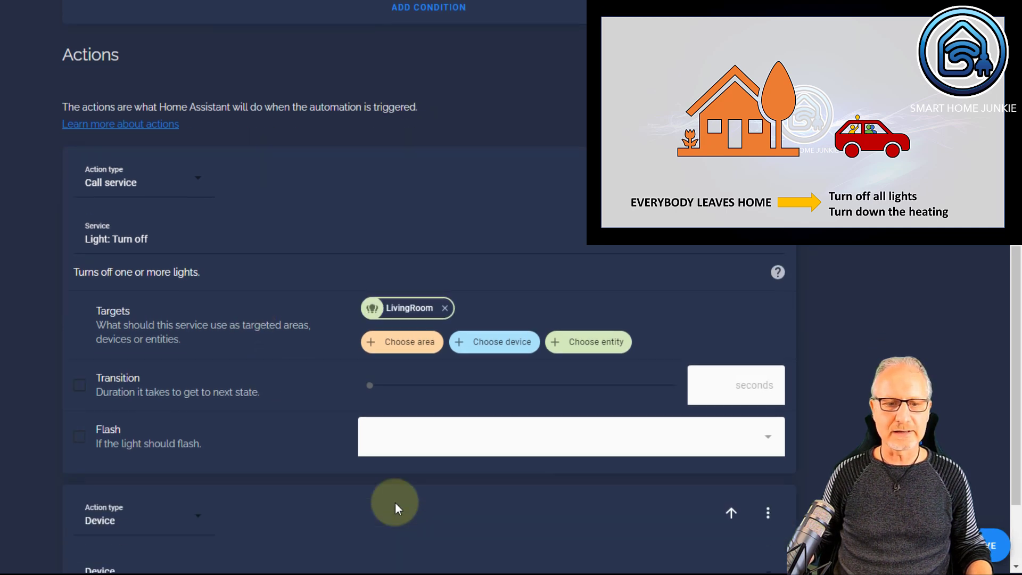
click(164, 386)
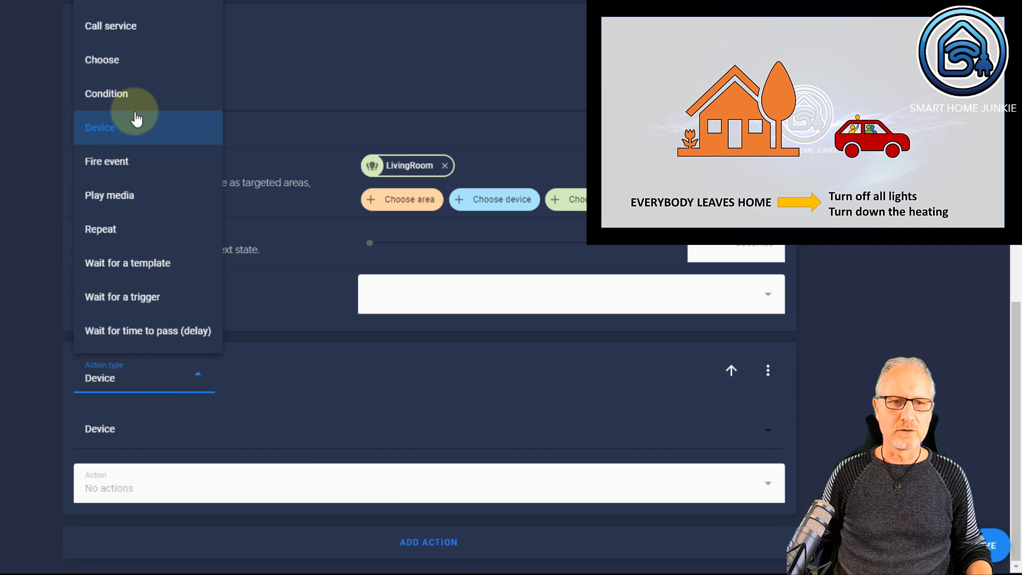
click(128, 26)
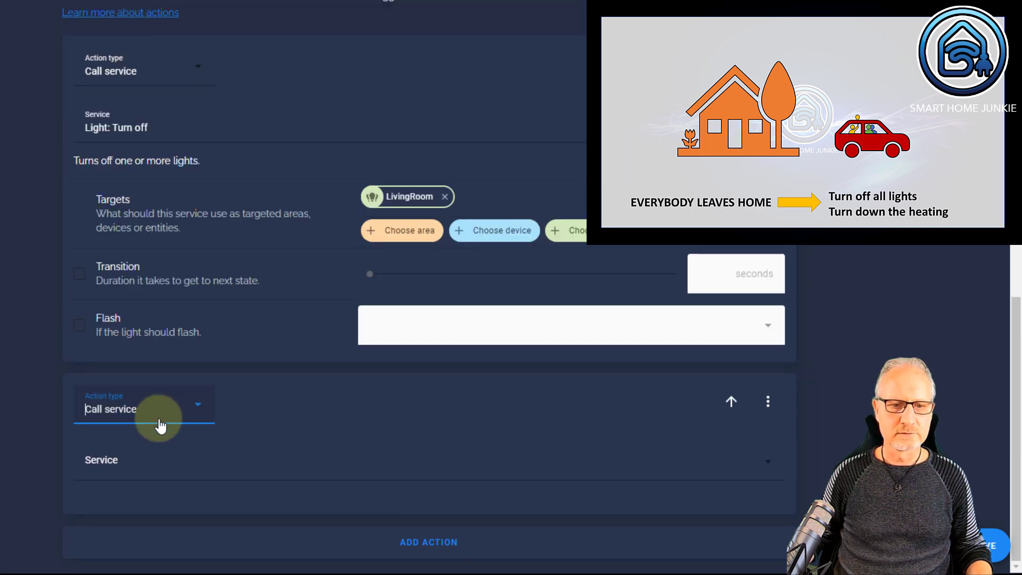
click(140, 467)
text(climate.)
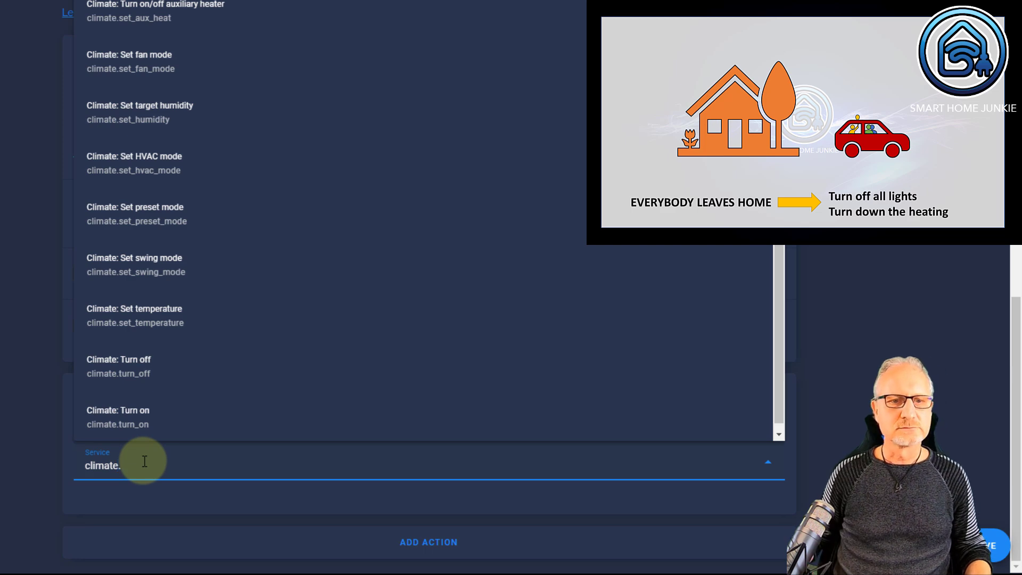
click(134, 319)
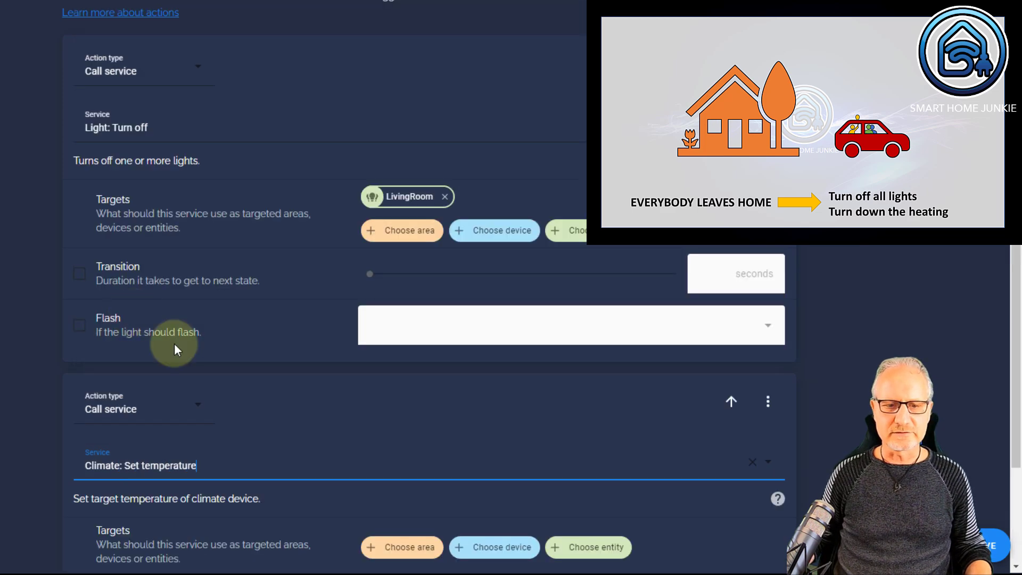
- Target the Livingroom climate entity with the set temperature action
scroll(336, 429, down, 5)
click(586, 277)
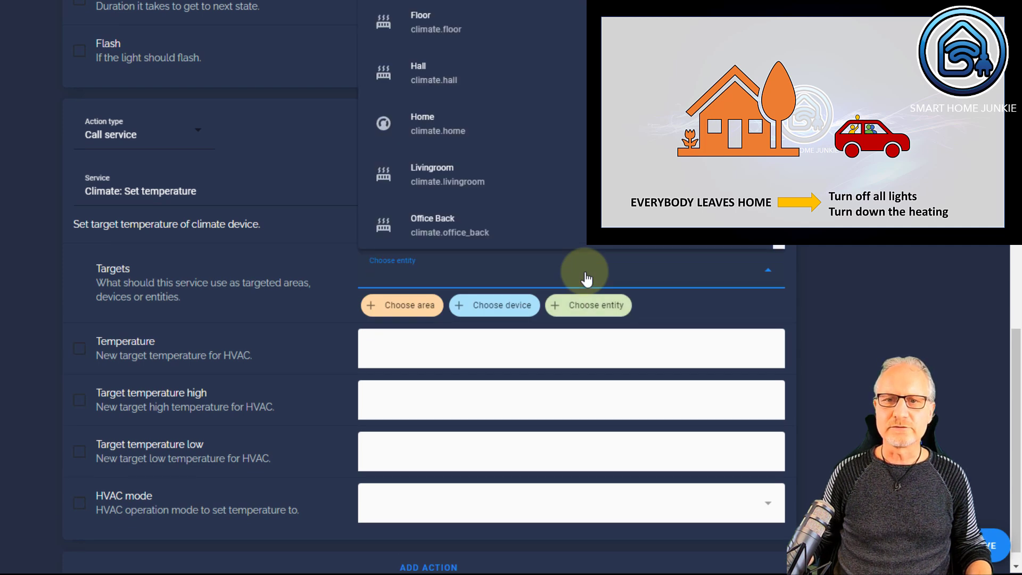
click(433, 171)
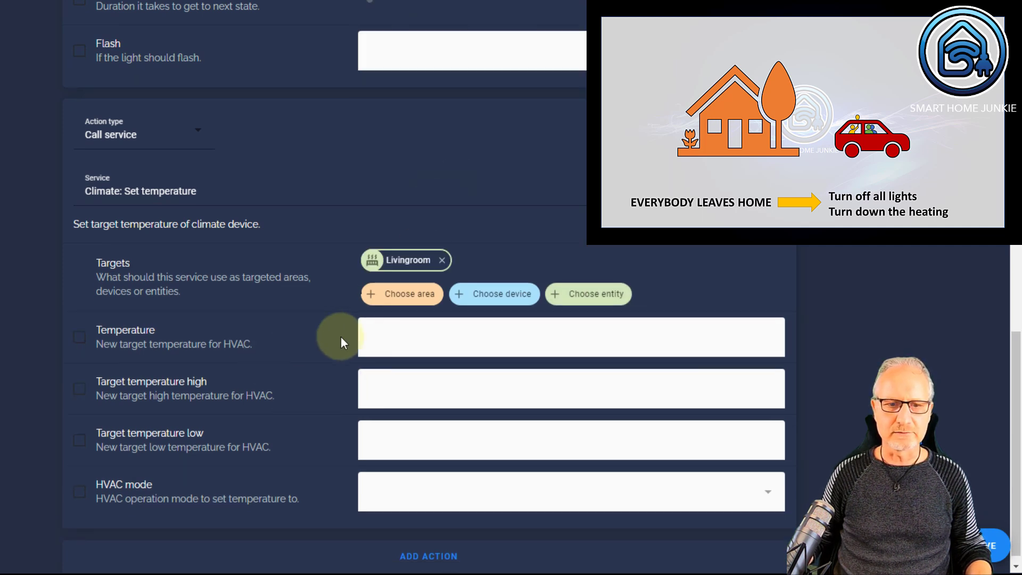
- Enable the climate action's target temperature, set it to 15, and save the automation
click(78, 337)
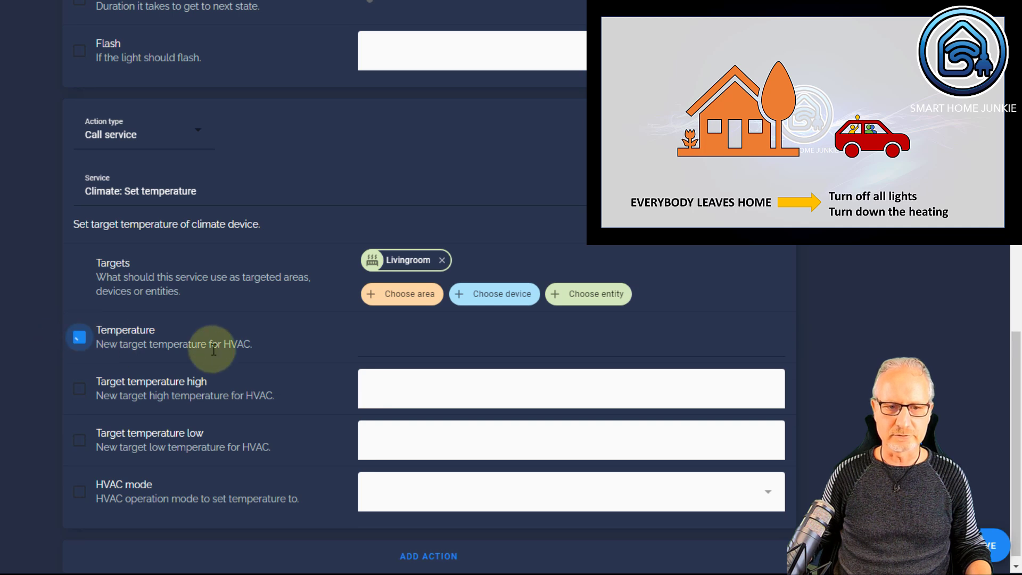
click(403, 337)
text(15)
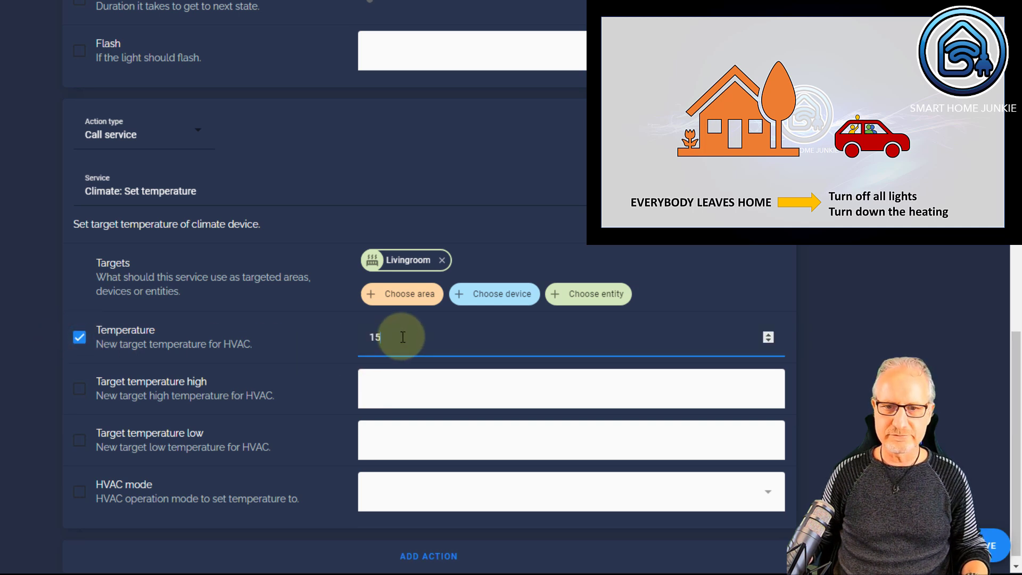
click(875, 380)
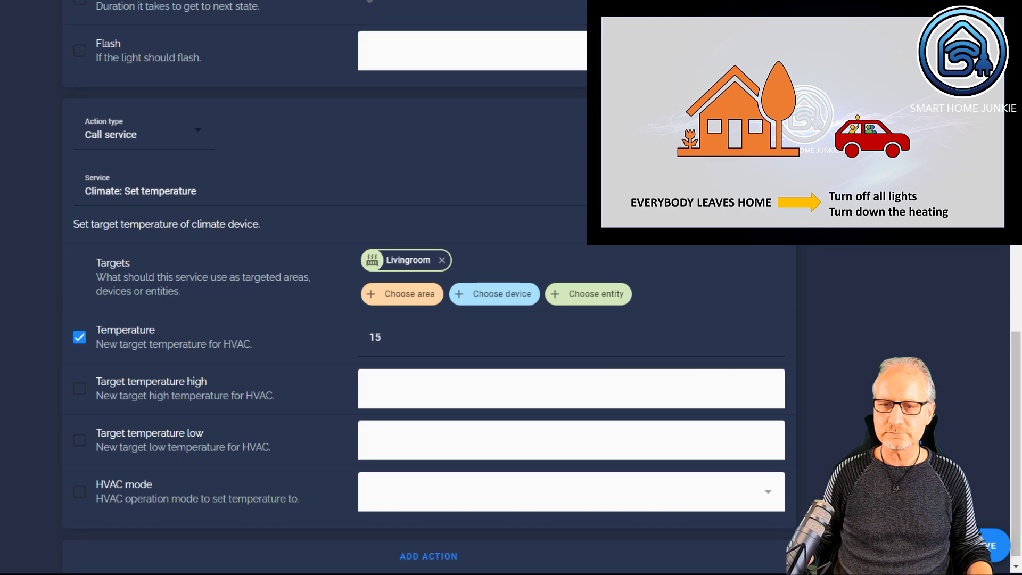
click(982, 564)
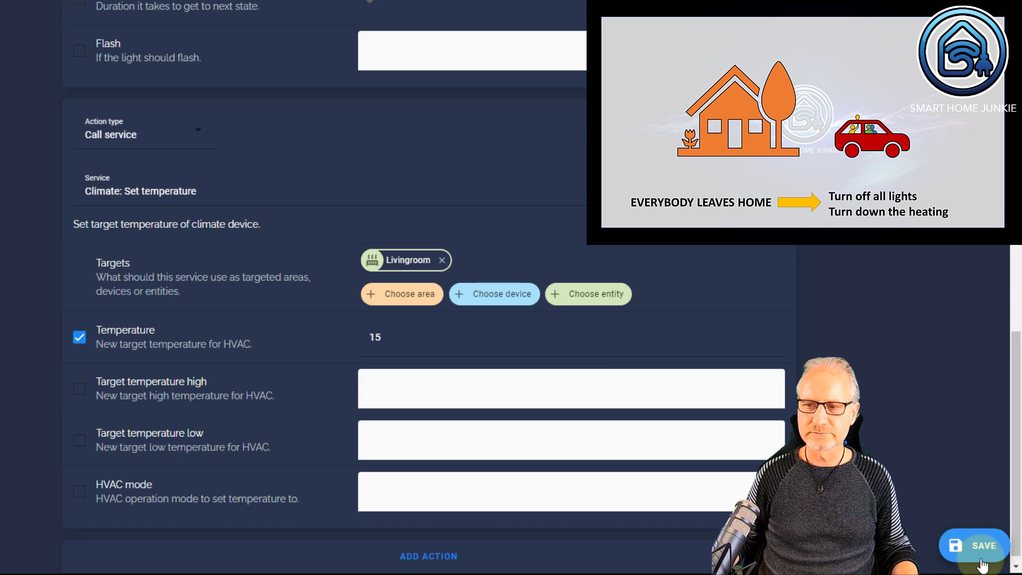
- Review the saved automation's name, trigger states, light action and climate action
scroll(841, 416, up, 15)
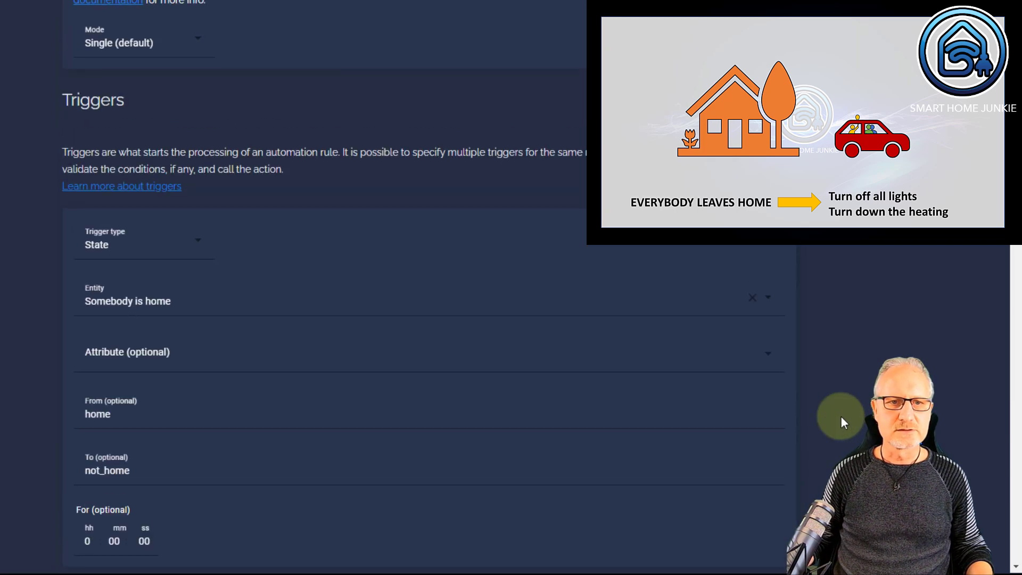
scroll(841, 416, up, 2)
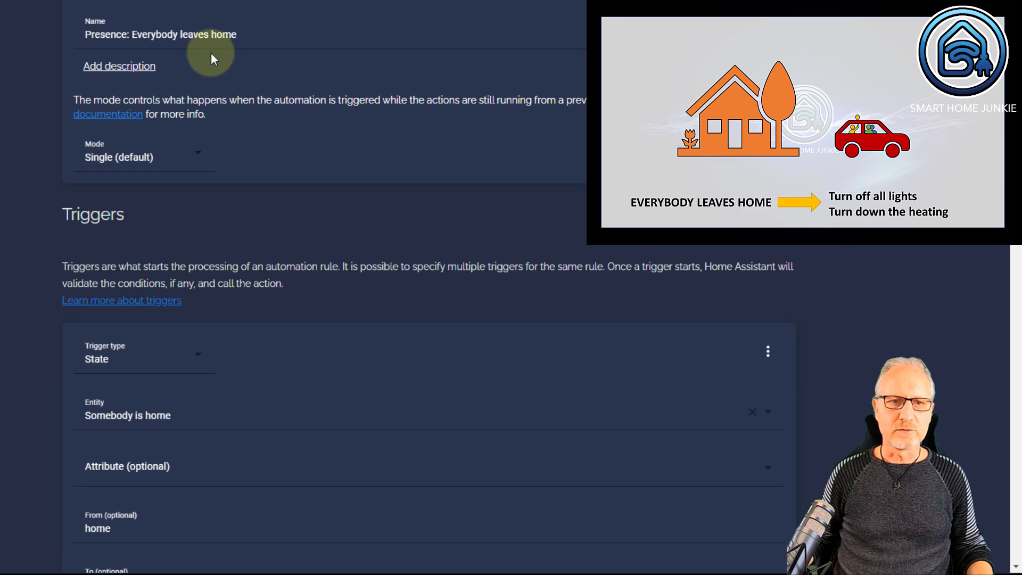
scroll(178, 256, down, 5)
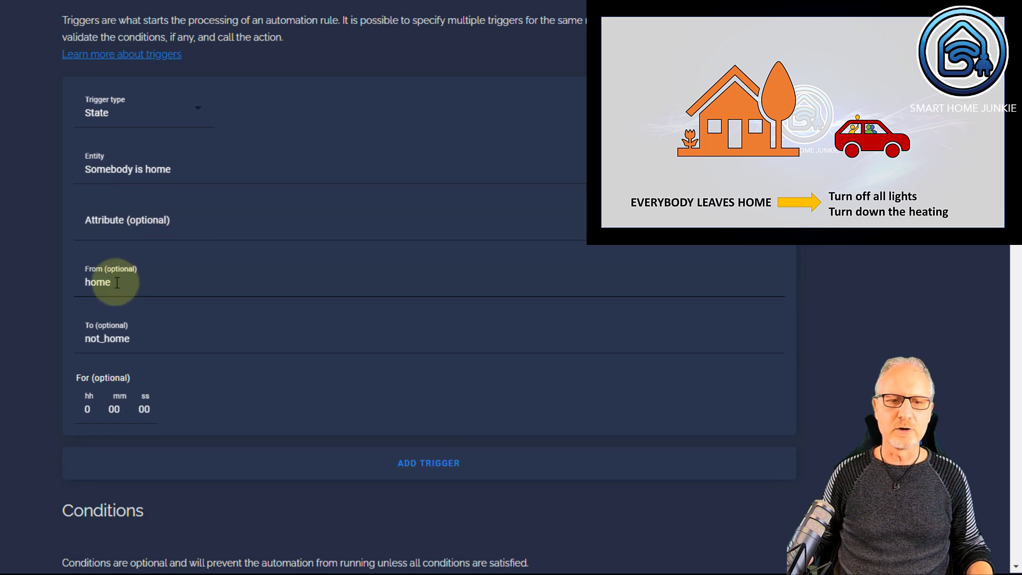
scroll(167, 339, down, 1)
scroll(167, 339, down, 7)
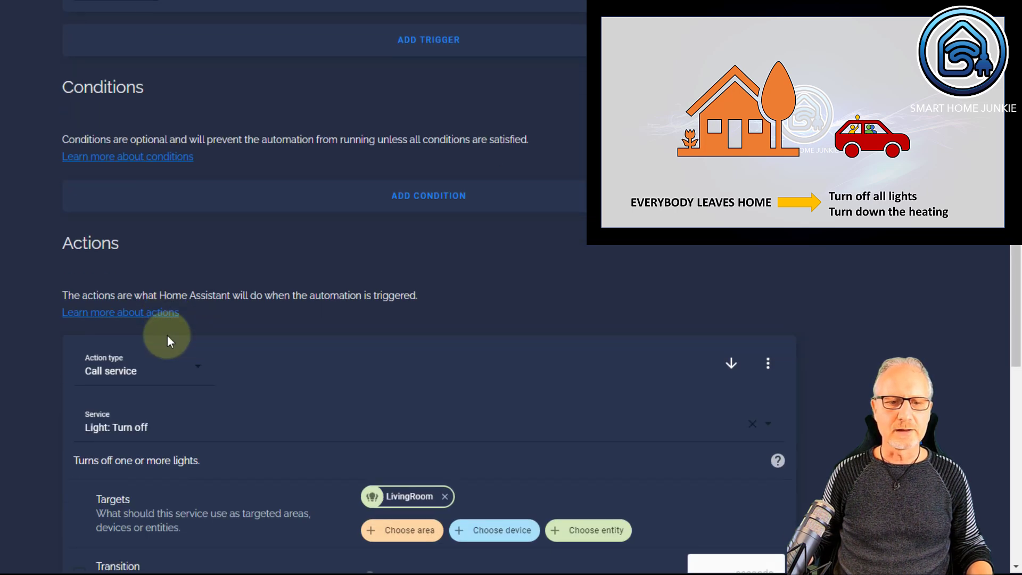
scroll(166, 333, down, 3)
scroll(165, 308, down, 8)
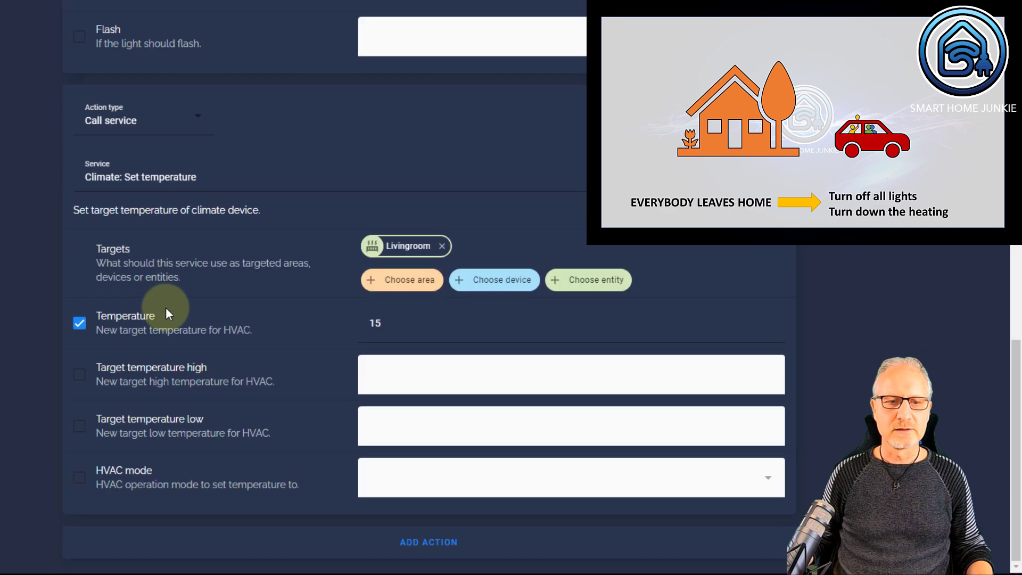
scroll(164, 308, up, 18)
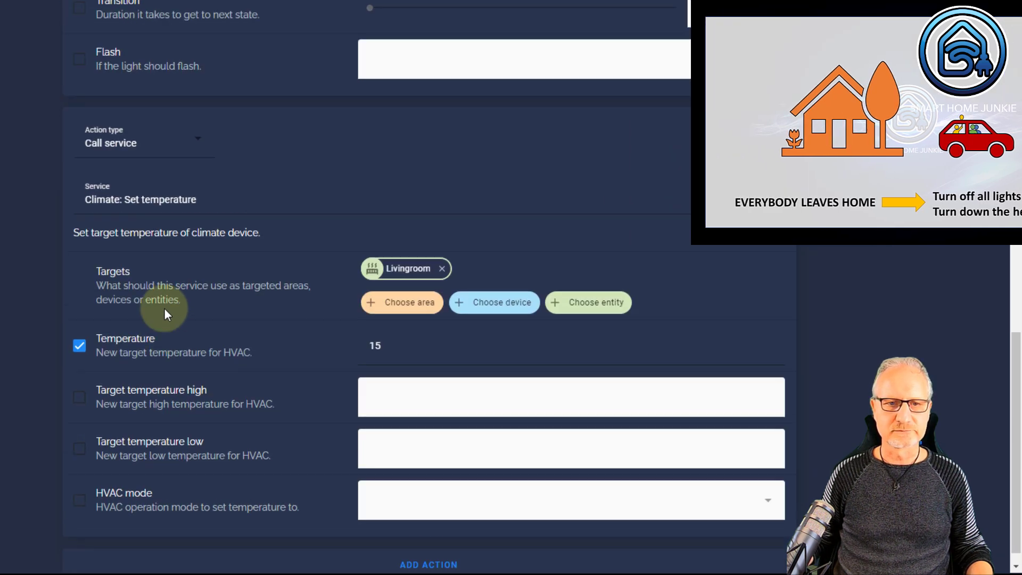